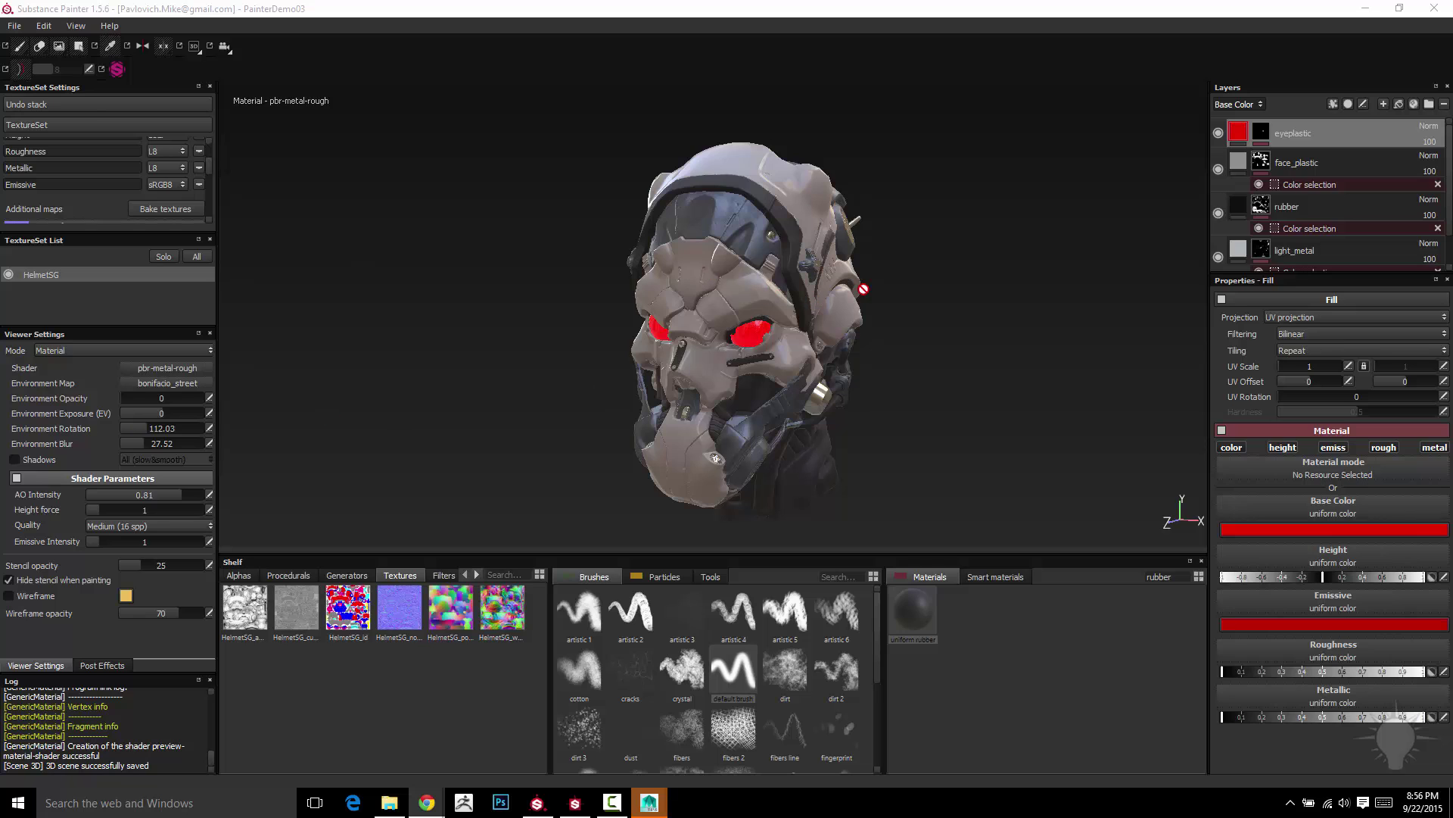
Clear the rubber search filter in the smart materials and browse the full list down to the steel materials.
{"action": "left_click_drag", "start_coordinate": [908, 273], "coordinate": [978, 249], "text": "alt"}
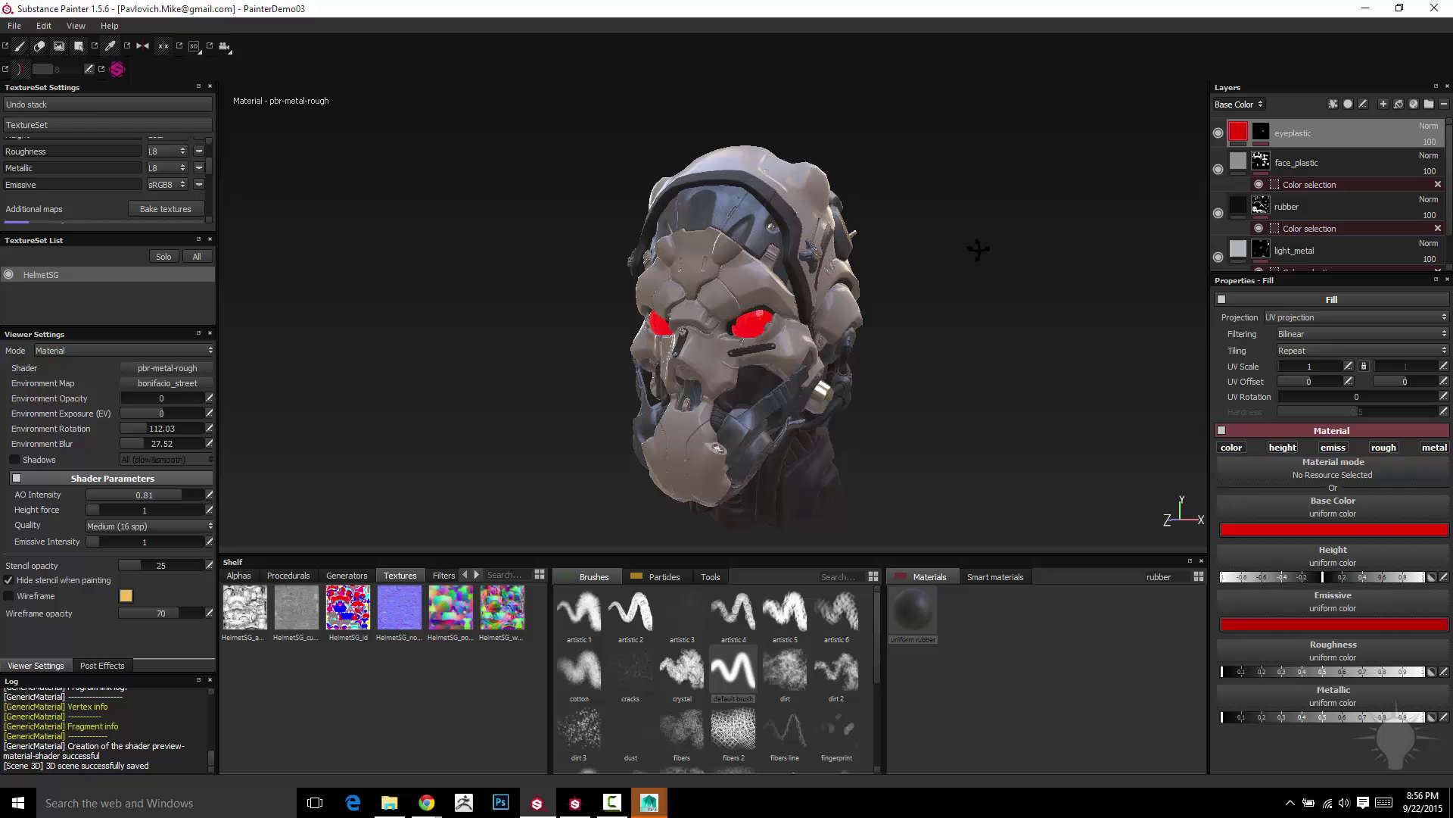
{"action": "left_click", "coordinate": [978, 577]}
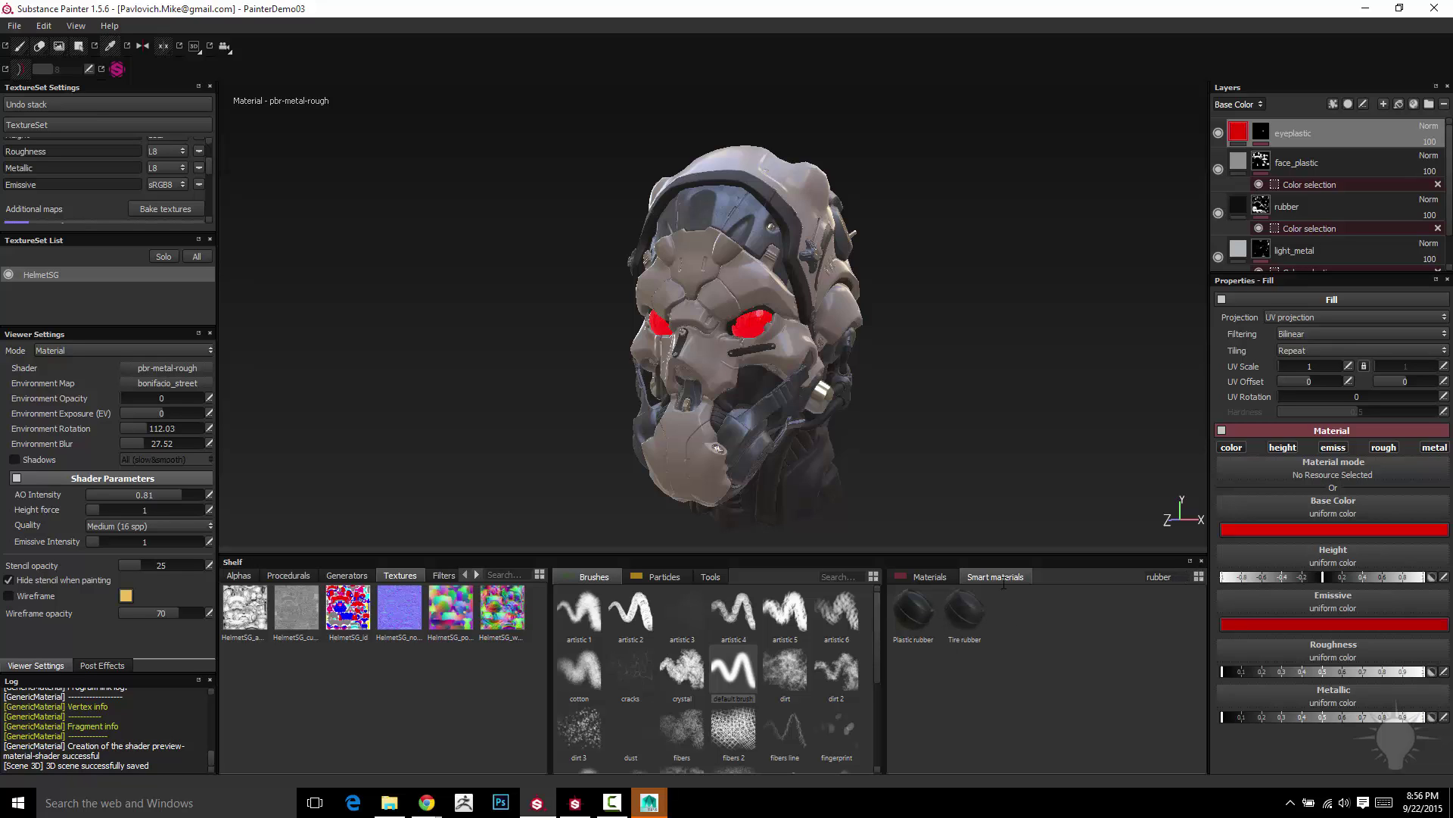
{"action": "key", "text": "BackSpace"}
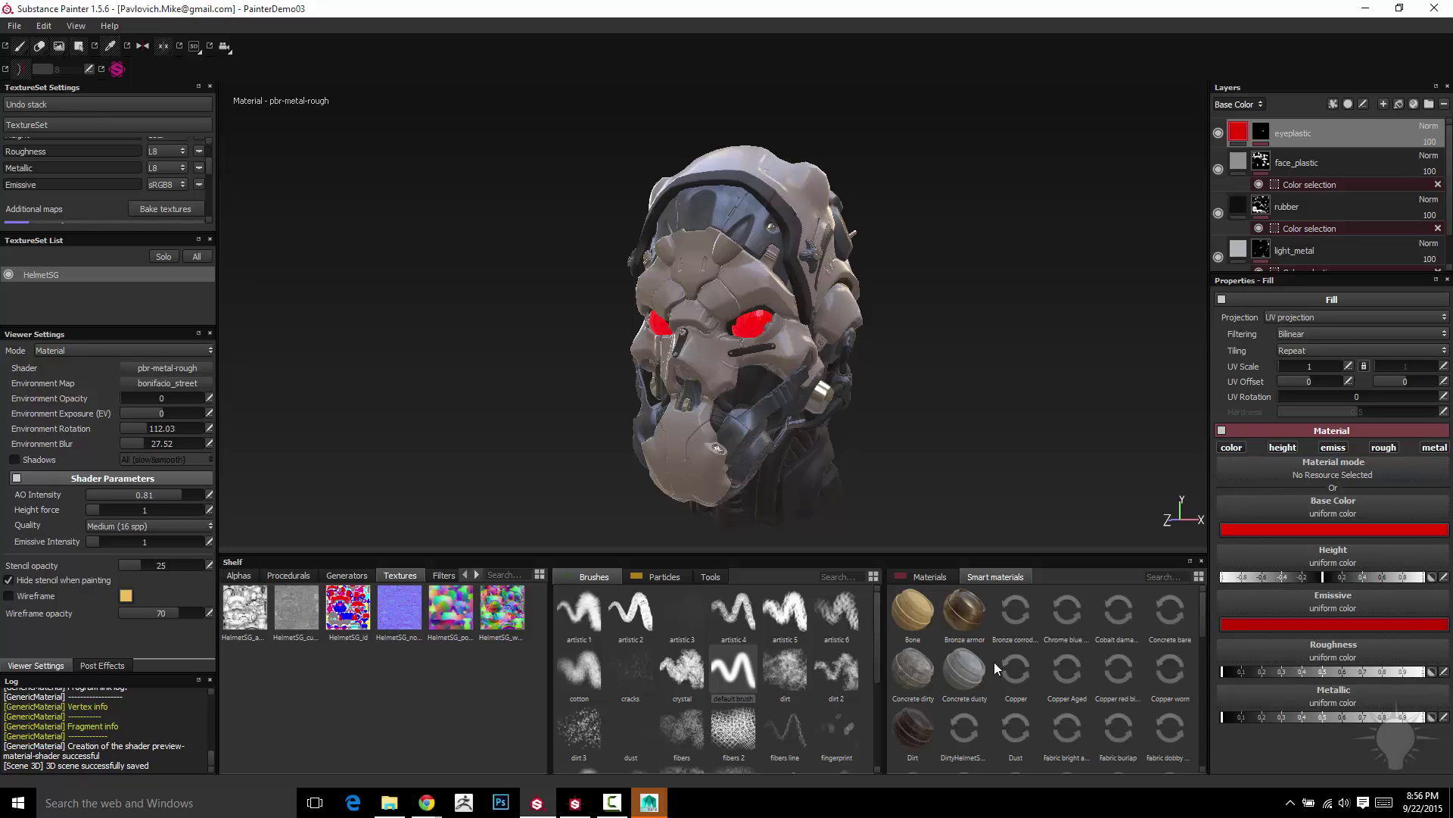
{"action": "left_click_drag", "start_coordinate": [1017, 661], "coordinate": [1102, 630]}
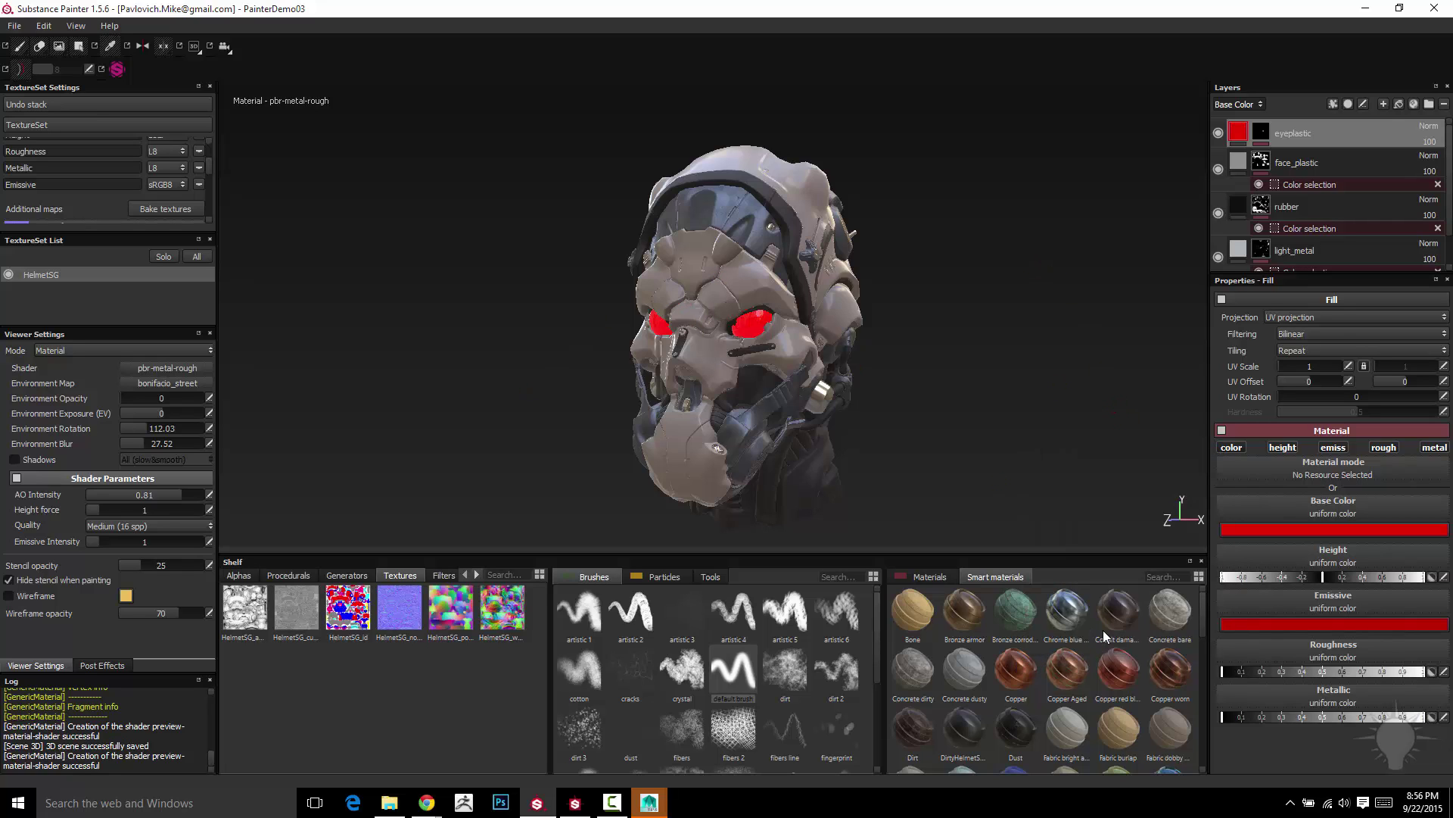
{"action": "scroll", "coordinate": [1206, 602], "scroll_direction": "down", "scroll_amount": 5}
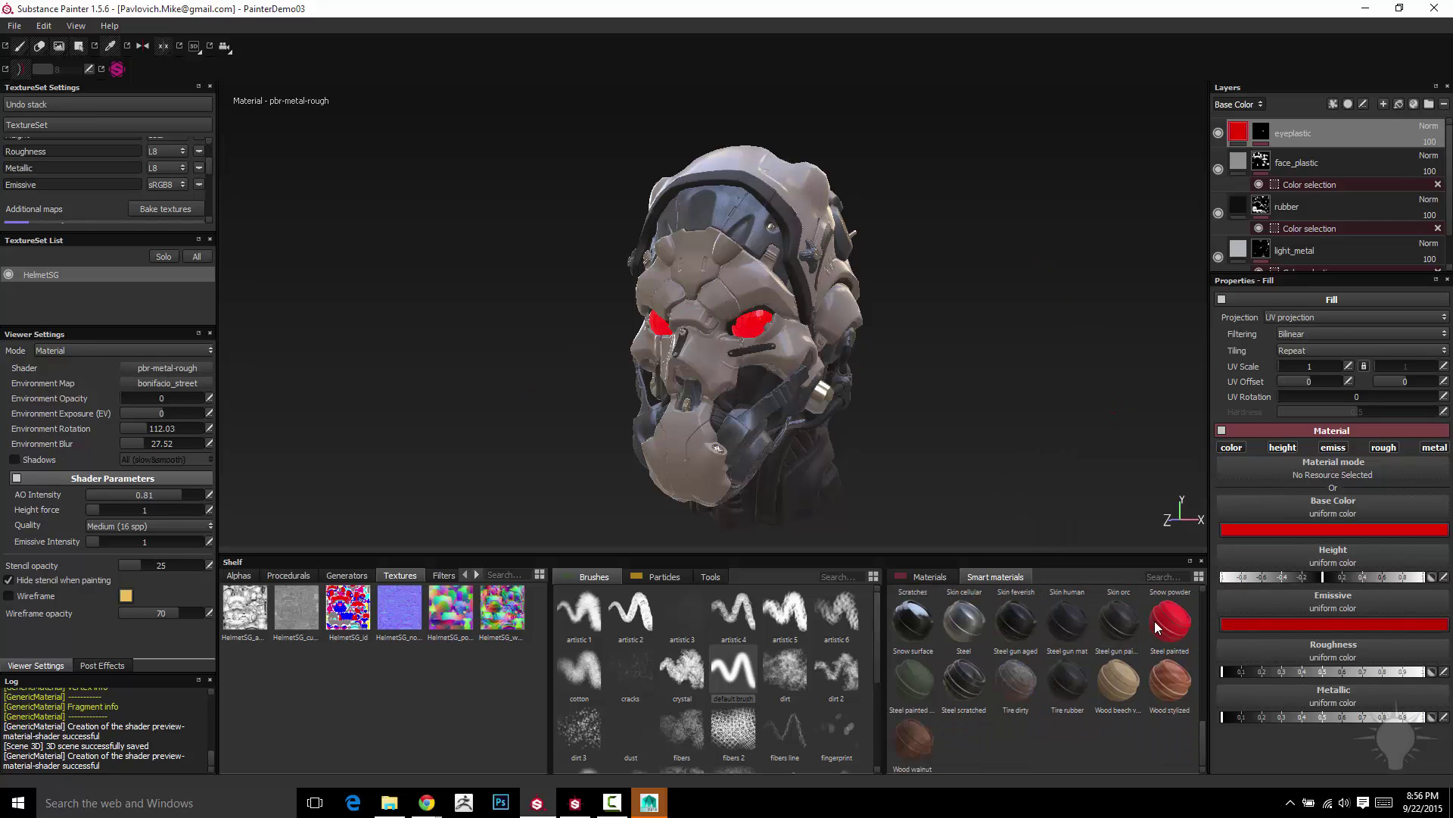
Add the Steel painted smart material to the layer stack above the eyeplastic layer.
{"action": "mouse_move", "coordinate": [1155, 621]}
{"action": "left_click_drag", "start_coordinate": [1400, 173], "coordinate": [1082, 336]}
{"action": "left_click_drag", "start_coordinate": [1083, 335], "coordinate": [1179, 530]}
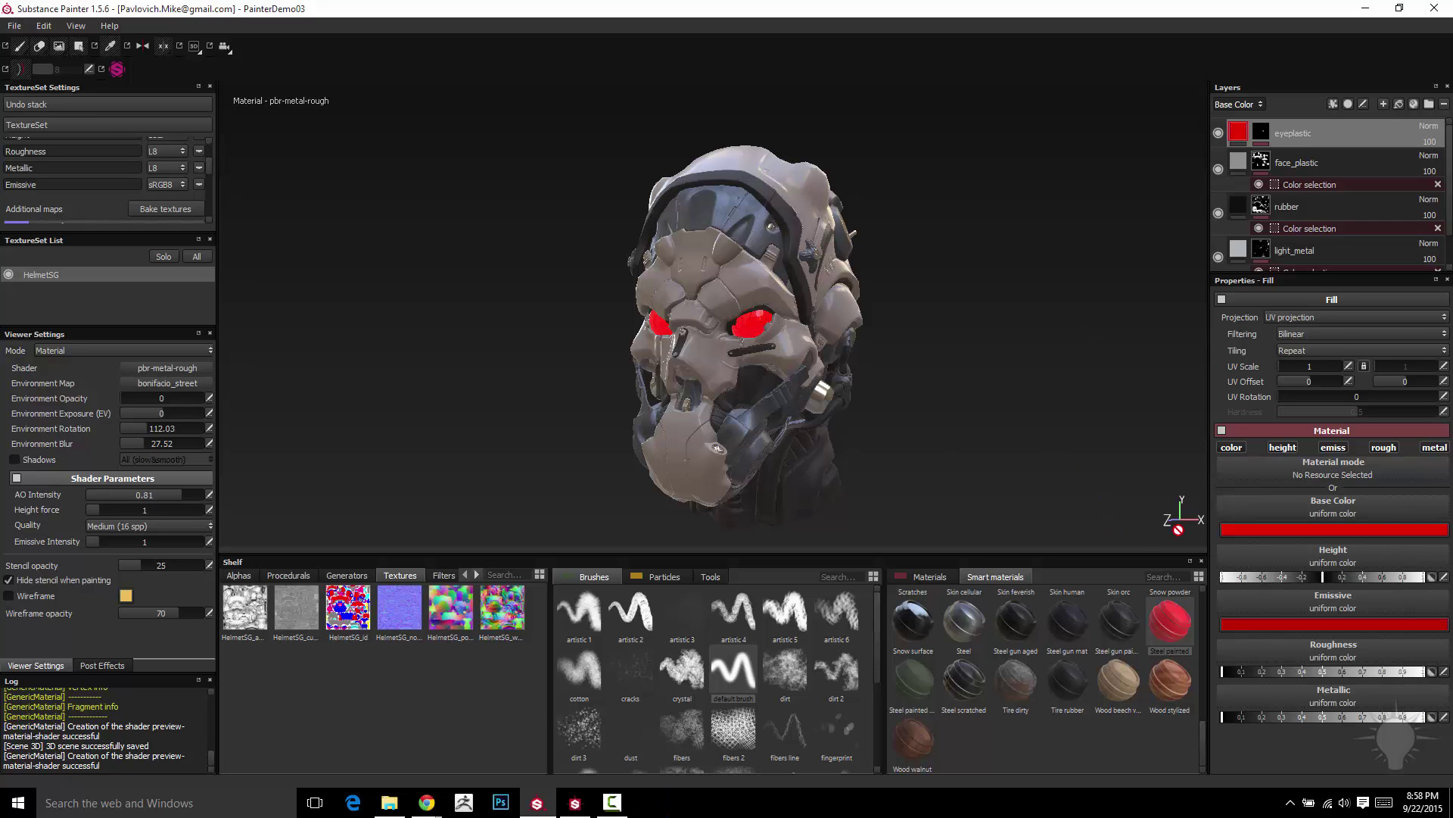
{"action": "mouse_move", "coordinate": [1177, 626]}
{"action": "left_mouse_down"}
{"action": "mouse_move", "coordinate": [1145, 436]}
{"action": "mouse_move", "coordinate": [1201, 144]}
{"action": "mouse_move", "coordinate": [1307, 131]}
{"action": "mouse_move", "coordinate": [1340, 309]}
{"action": "mouse_move", "coordinate": [1310, 122]}
{"action": "left_mouse_up"}
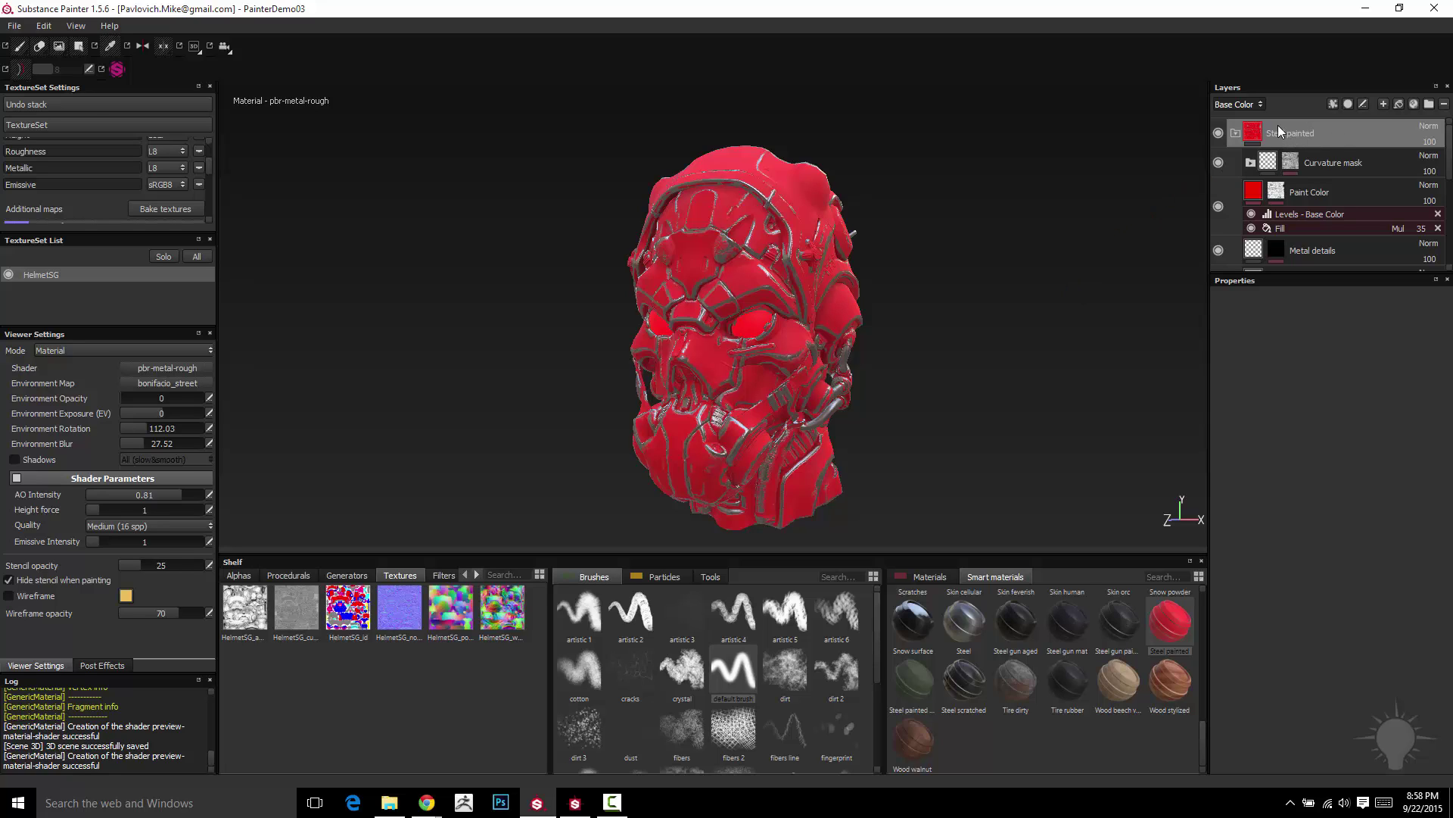
Collapse the Steel painted group and examine its paint and edge wear around the helmet from several angles.
{"action": "scroll", "coordinate": [1361, 170], "scroll_direction": "down", "scroll_amount": 4}
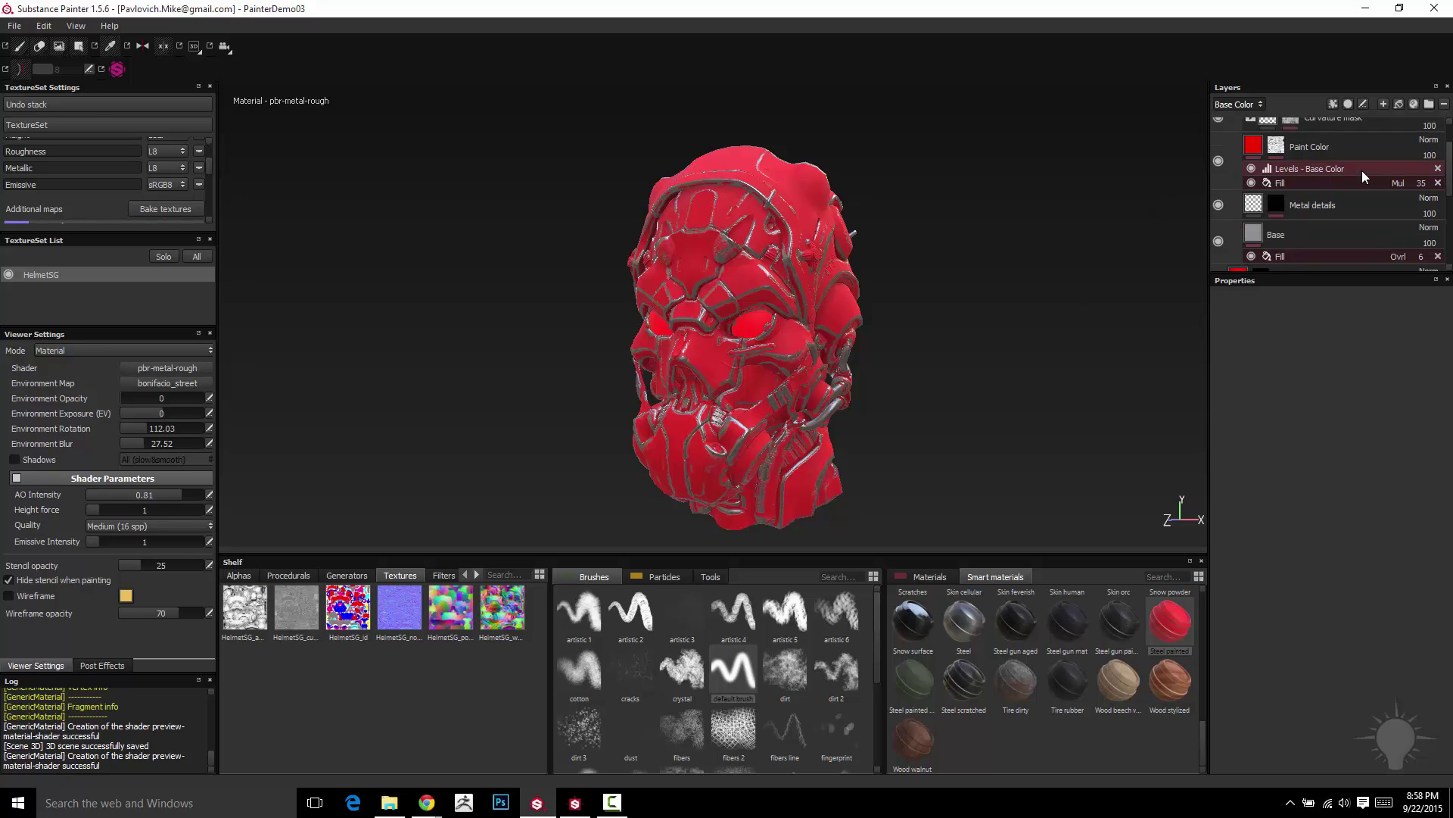
{"action": "scroll", "coordinate": [1361, 170], "scroll_direction": "up", "scroll_amount": 4}
{"action": "left_click", "coordinate": [1236, 134]}
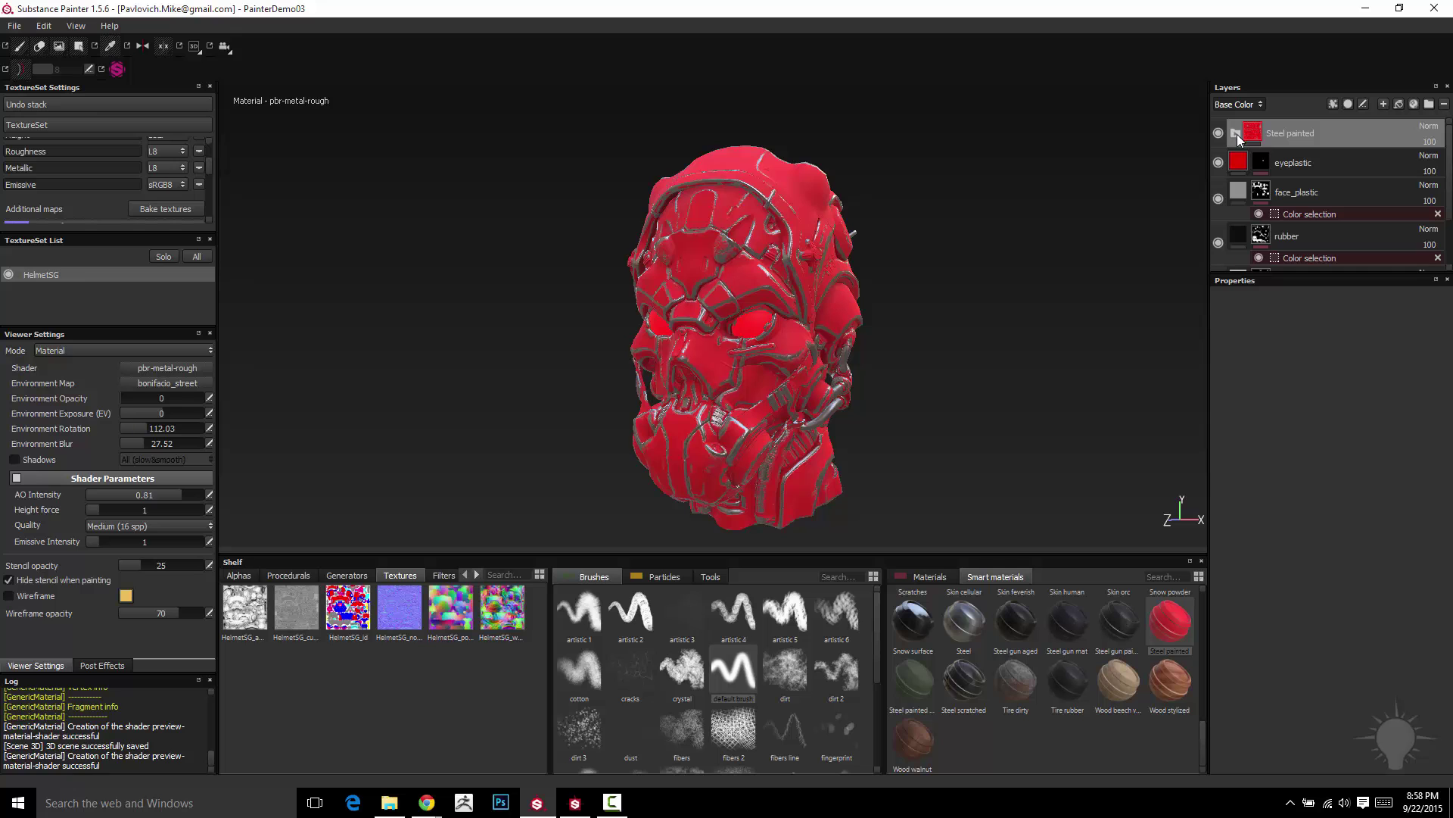
{"action": "left_click_drag", "start_coordinate": [931, 271], "coordinate": [888, 311], "text": "alt"}
{"action": "right_click_drag", "start_coordinate": [889, 311], "coordinate": [1043, 350], "text": "alt"}
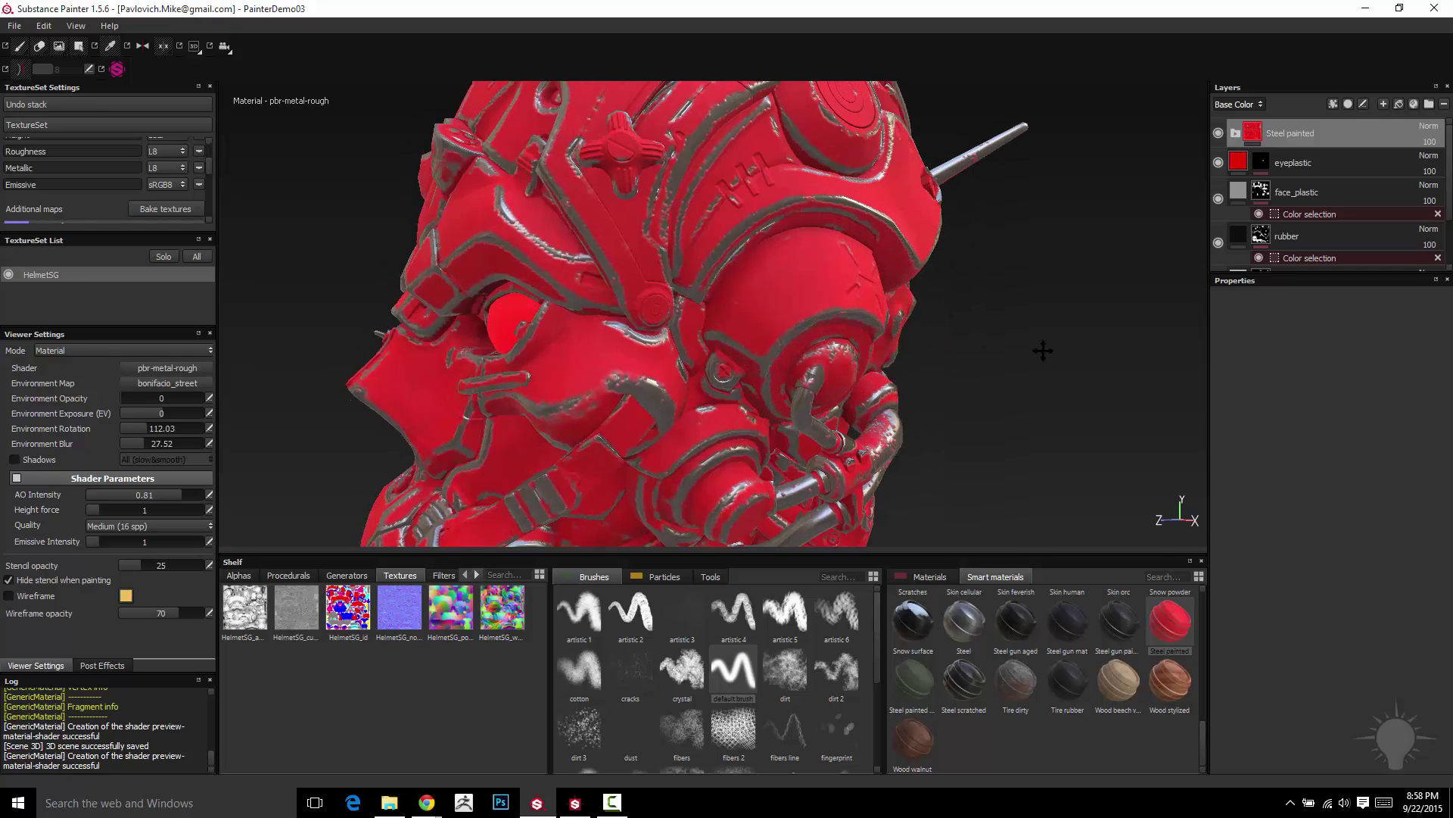
{"action": "left_click_drag", "start_coordinate": [1043, 350], "coordinate": [947, 308], "text": "alt"}
{"action": "right_click_drag", "start_coordinate": [961, 217], "coordinate": [1034, 402], "text": "alt"}
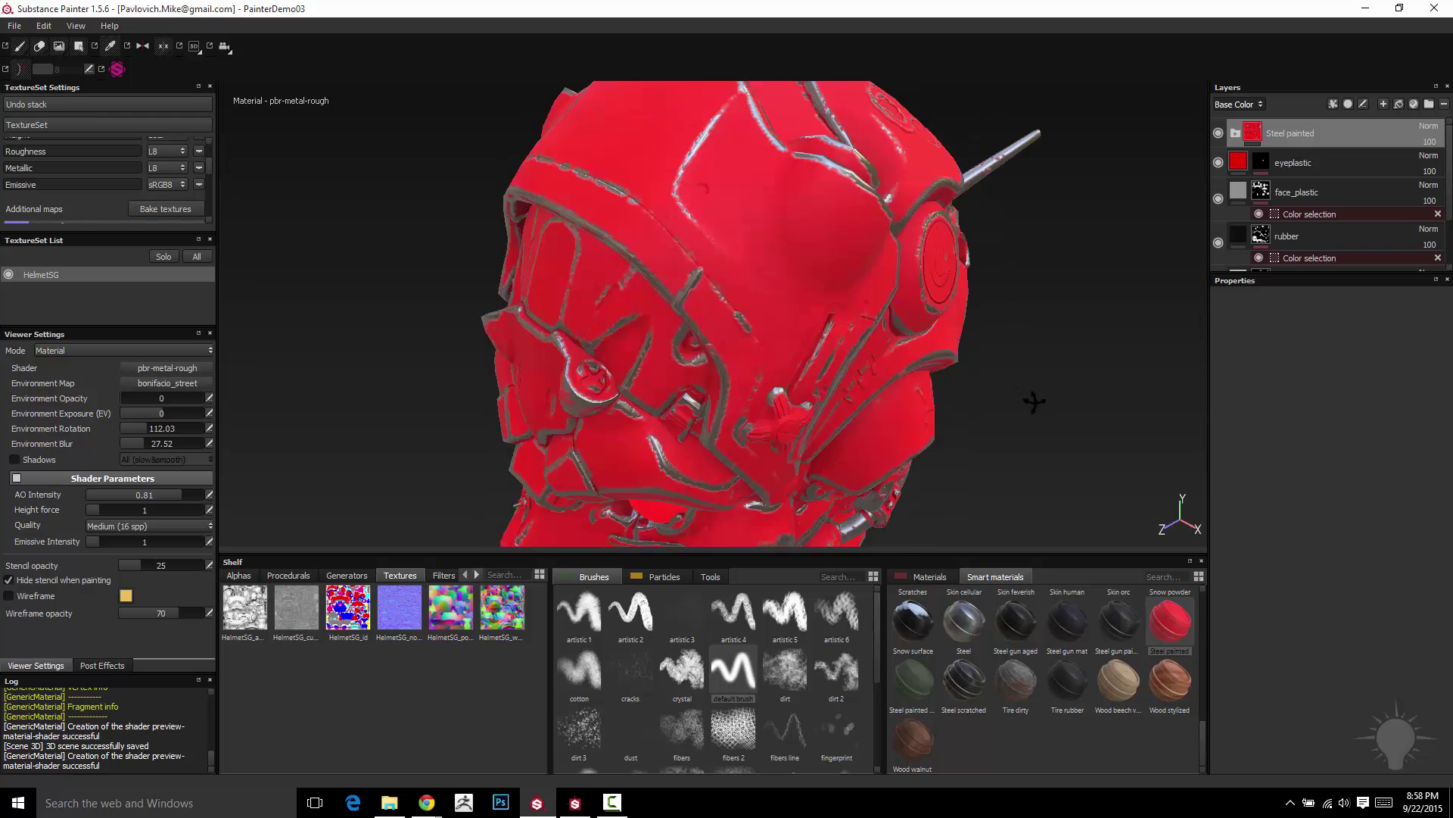
{"action": "left_click_drag", "start_coordinate": [1067, 377], "coordinate": [753, 200], "text": "alt"}
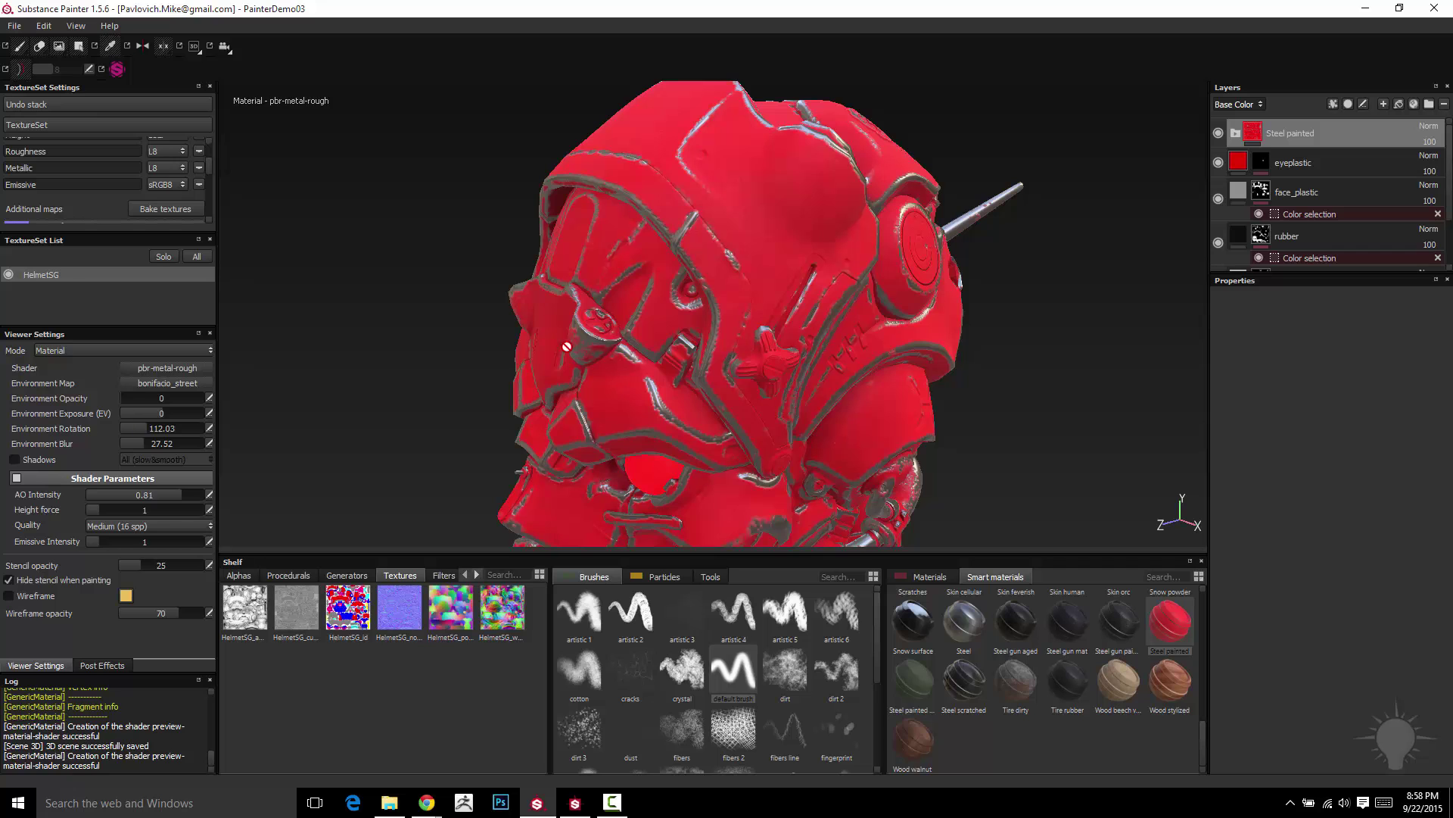
{"action": "left_click_drag", "start_coordinate": [1095, 373], "coordinate": [735, 232], "text": "alt"}
{"action": "left_click_drag", "start_coordinate": [975, 218], "coordinate": [1166, 213], "text": "alt"}
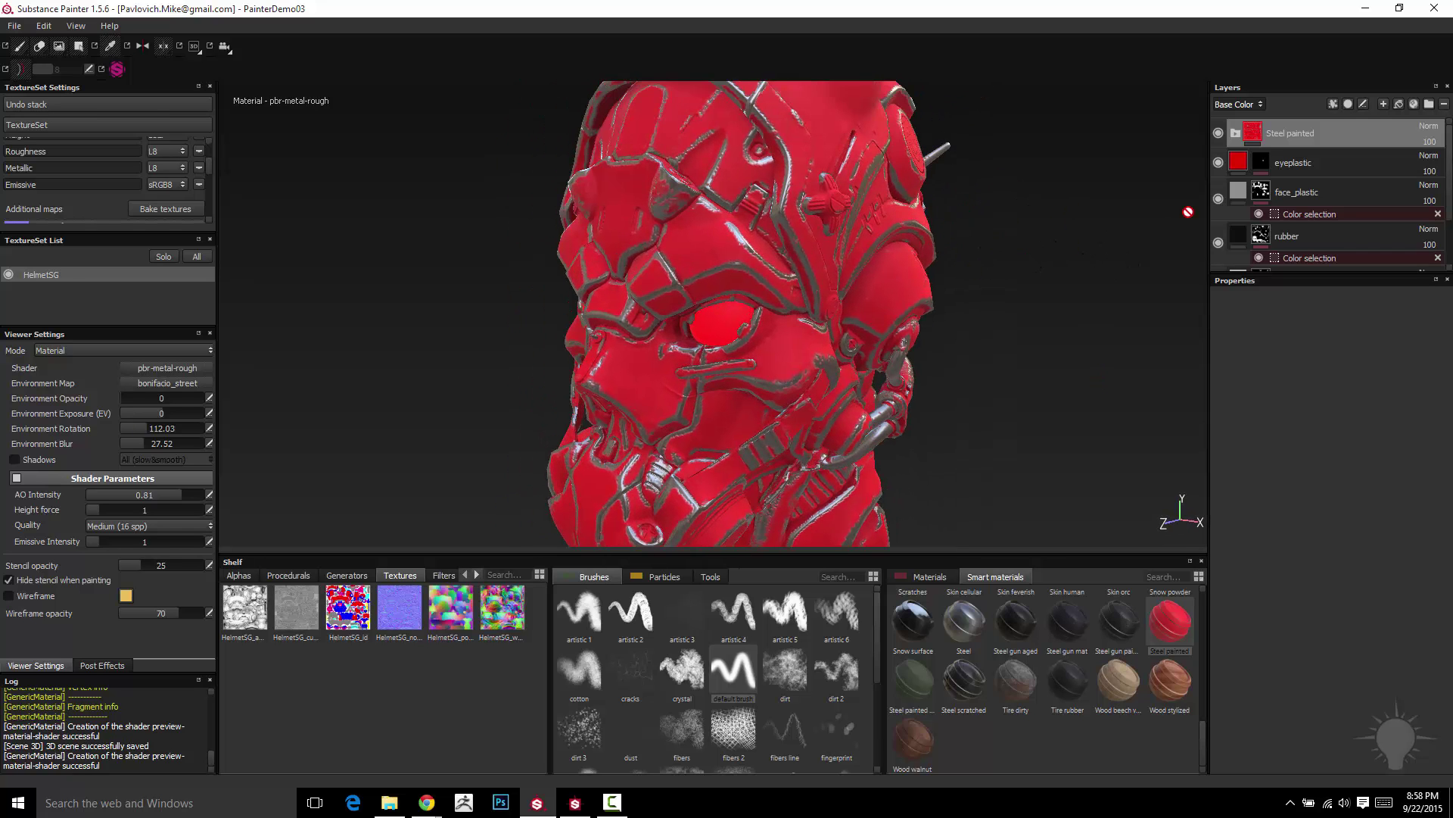
Expand the Steel painted group and its Curvature mask folder, and compare the helmet with the Paint details layer hidden and shown.
{"action": "left_click", "coordinate": [1235, 134]}
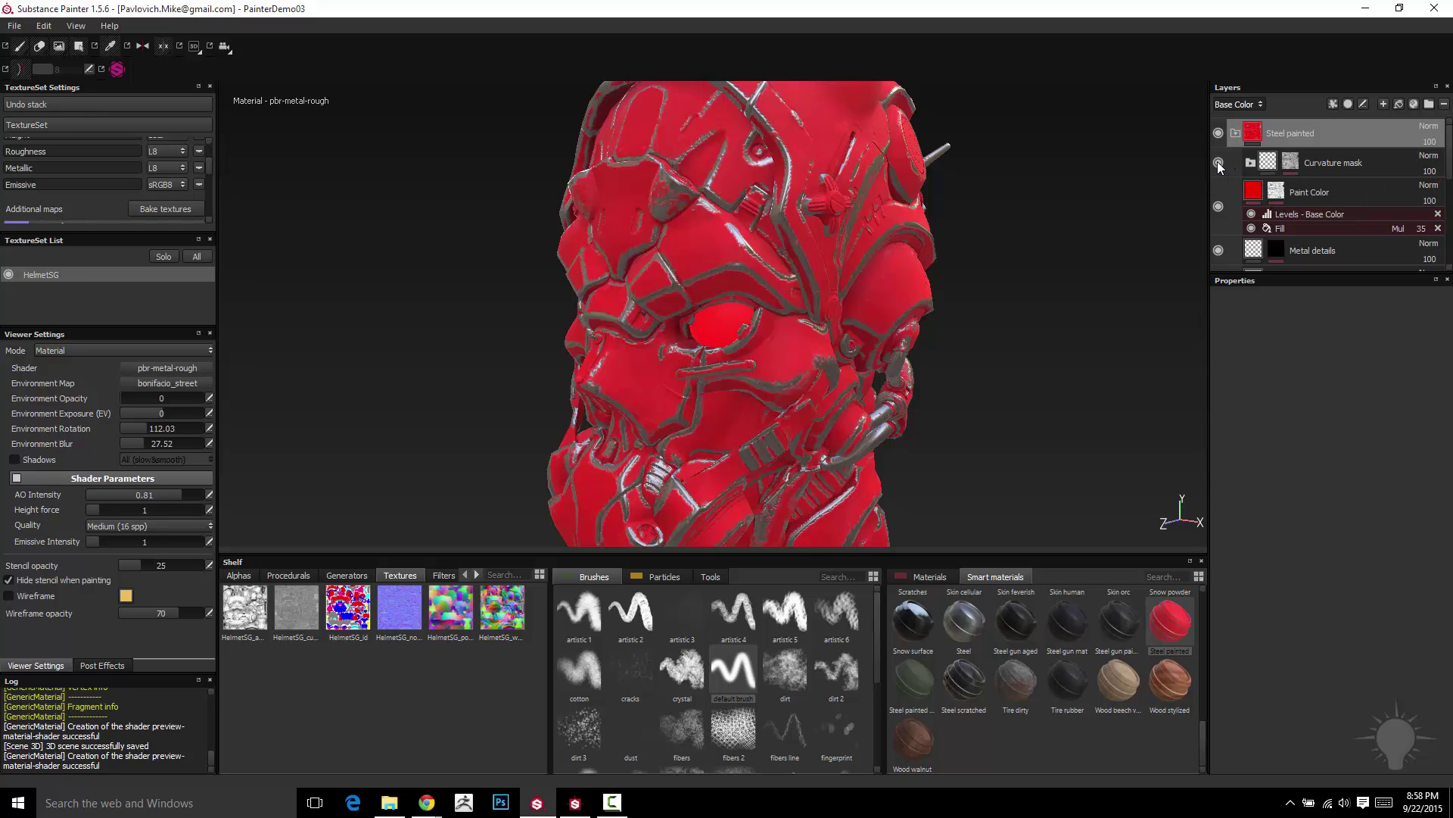
{"action": "left_click", "coordinate": [1250, 162]}
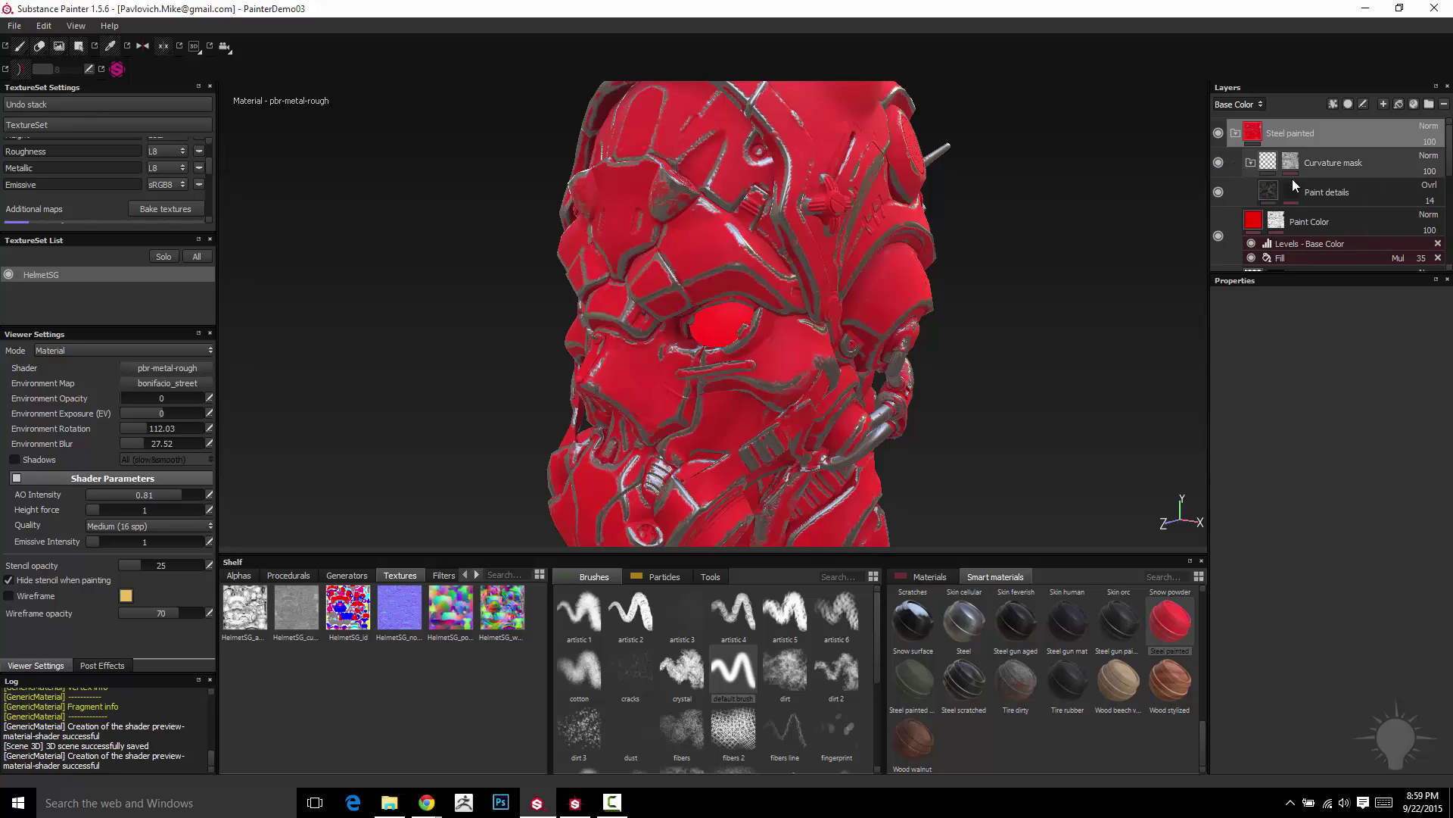
{"action": "left_click", "coordinate": [1219, 193]}
{"action": "scroll", "coordinate": [999, 227], "scroll_direction": "down", "scroll_amount": 3}
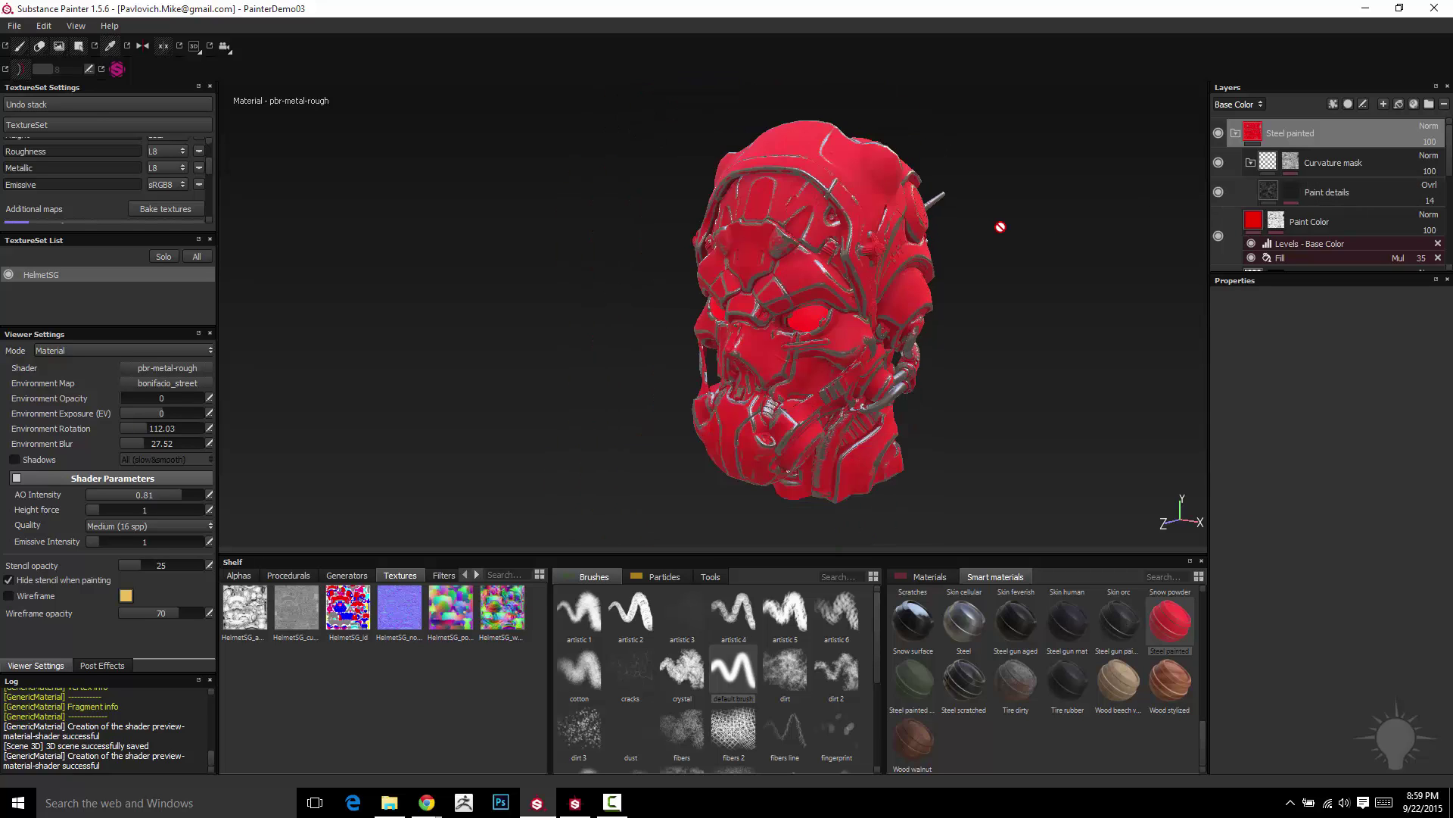
{"action": "scroll", "coordinate": [999, 227], "scroll_direction": "up", "scroll_amount": 6}
{"action": "middle_click_drag", "start_coordinate": [1079, 439], "coordinate": [1116, 500], "text": "alt"}
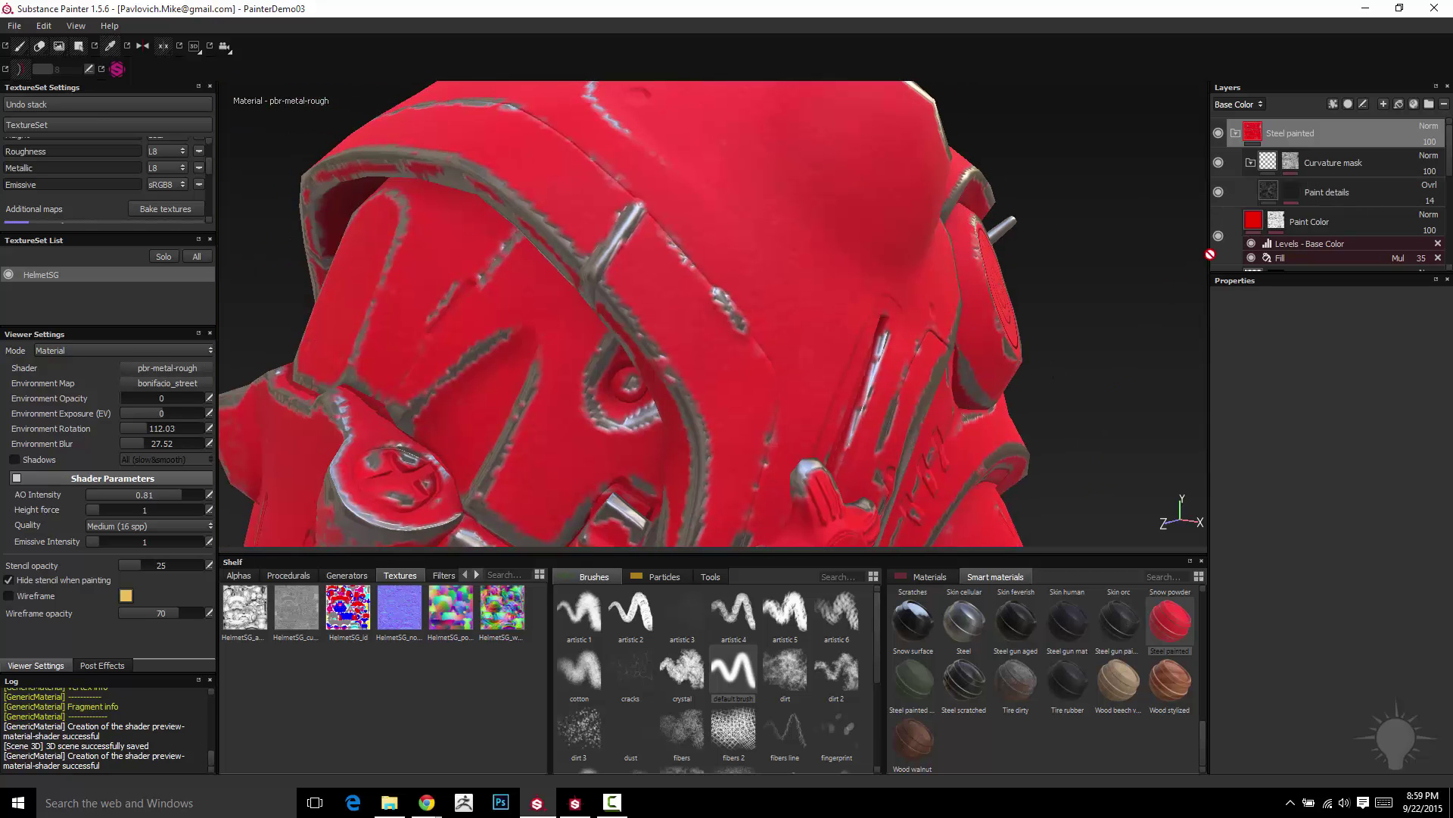
{"action": "left_click", "coordinate": [1218, 193]}
{"action": "left_click", "coordinate": [1218, 192]}
{"action": "left_click", "coordinate": [1250, 162]}
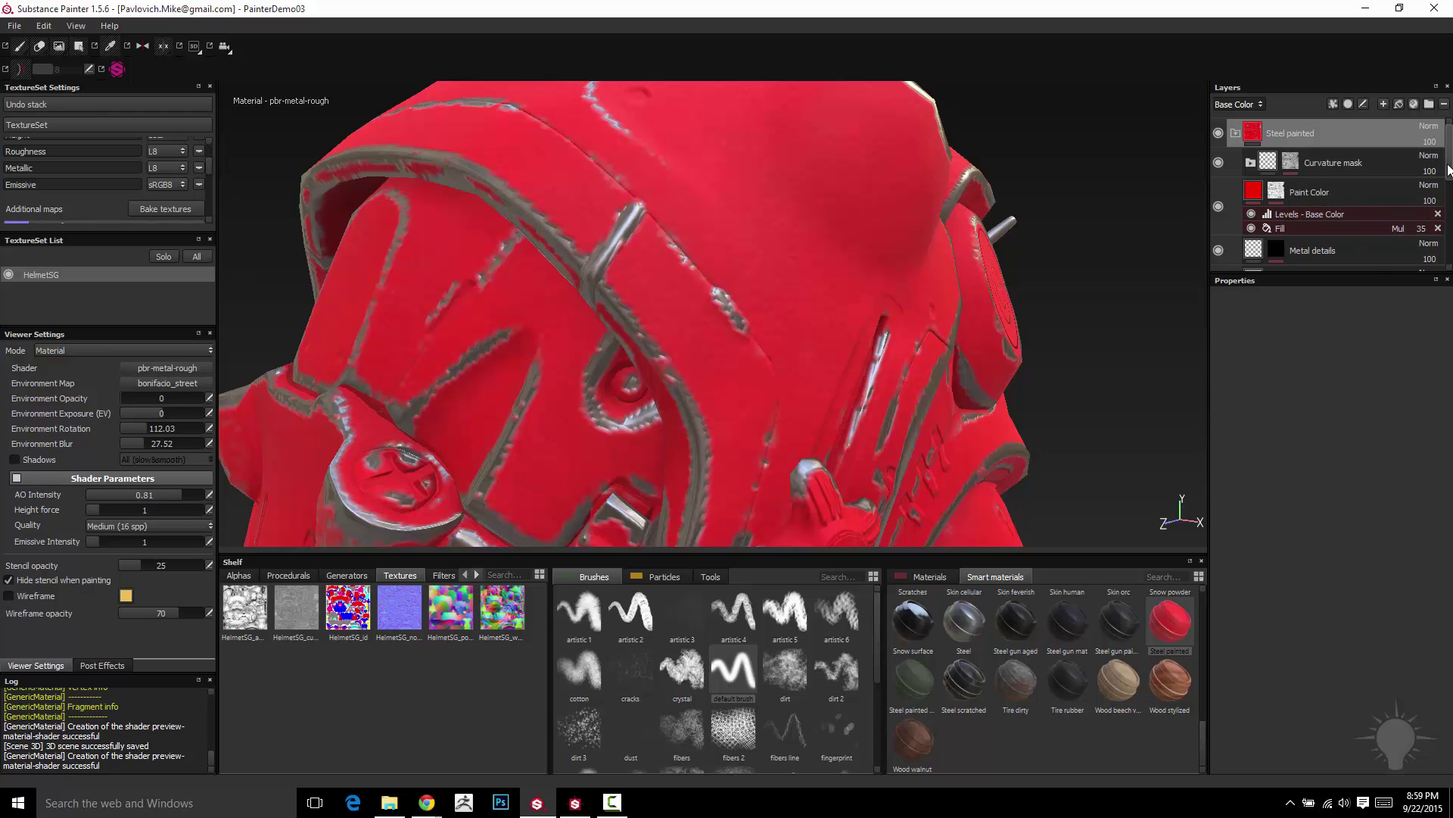
Enlarge the layer list to fit the whole Steel painted group and show the effects on the Paint Color layer's mask.
{"action": "left_click", "coordinate": [1337, 228]}
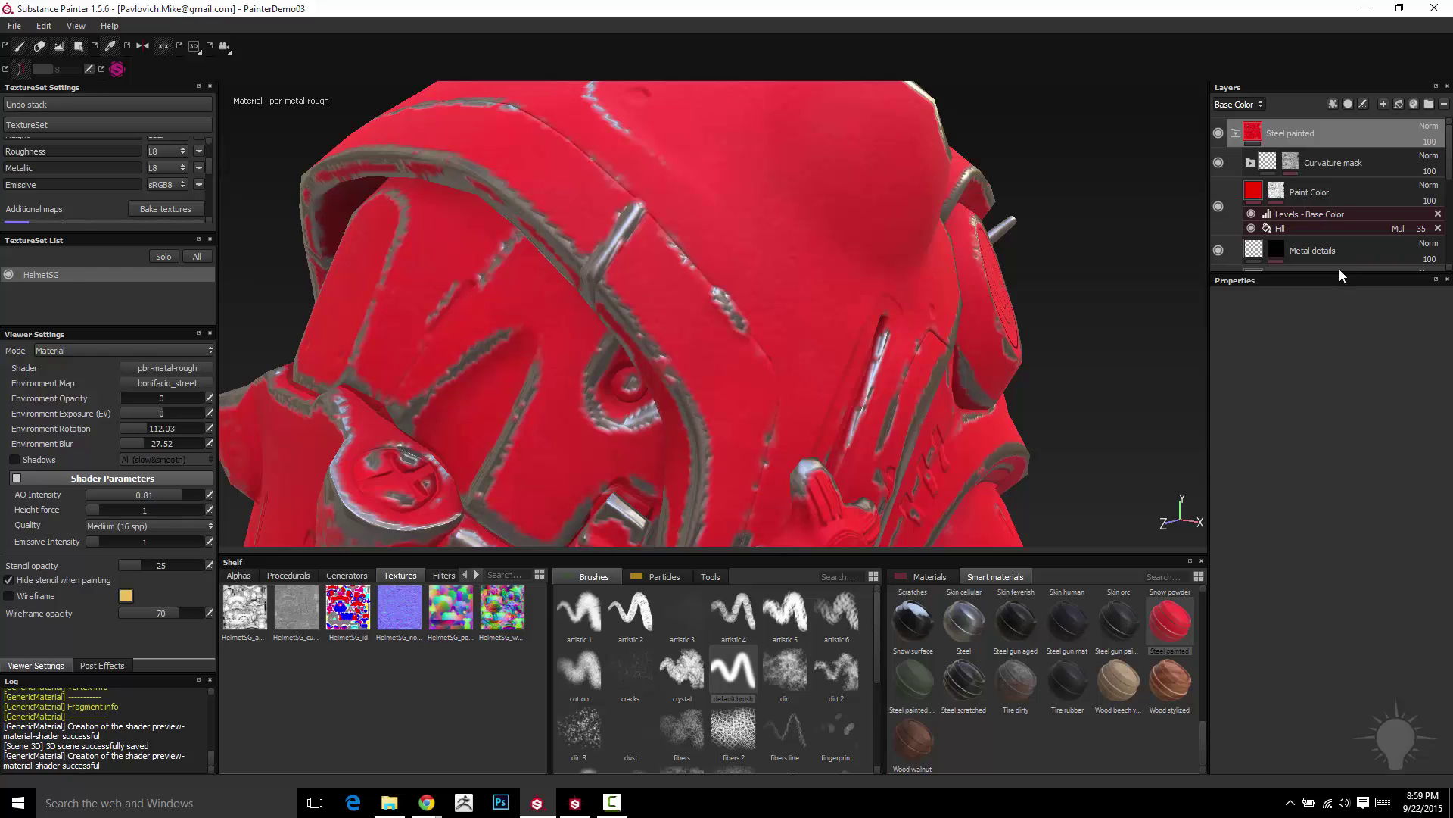
{"action": "left_click_drag", "start_coordinate": [1342, 273], "coordinate": [1354, 422]}
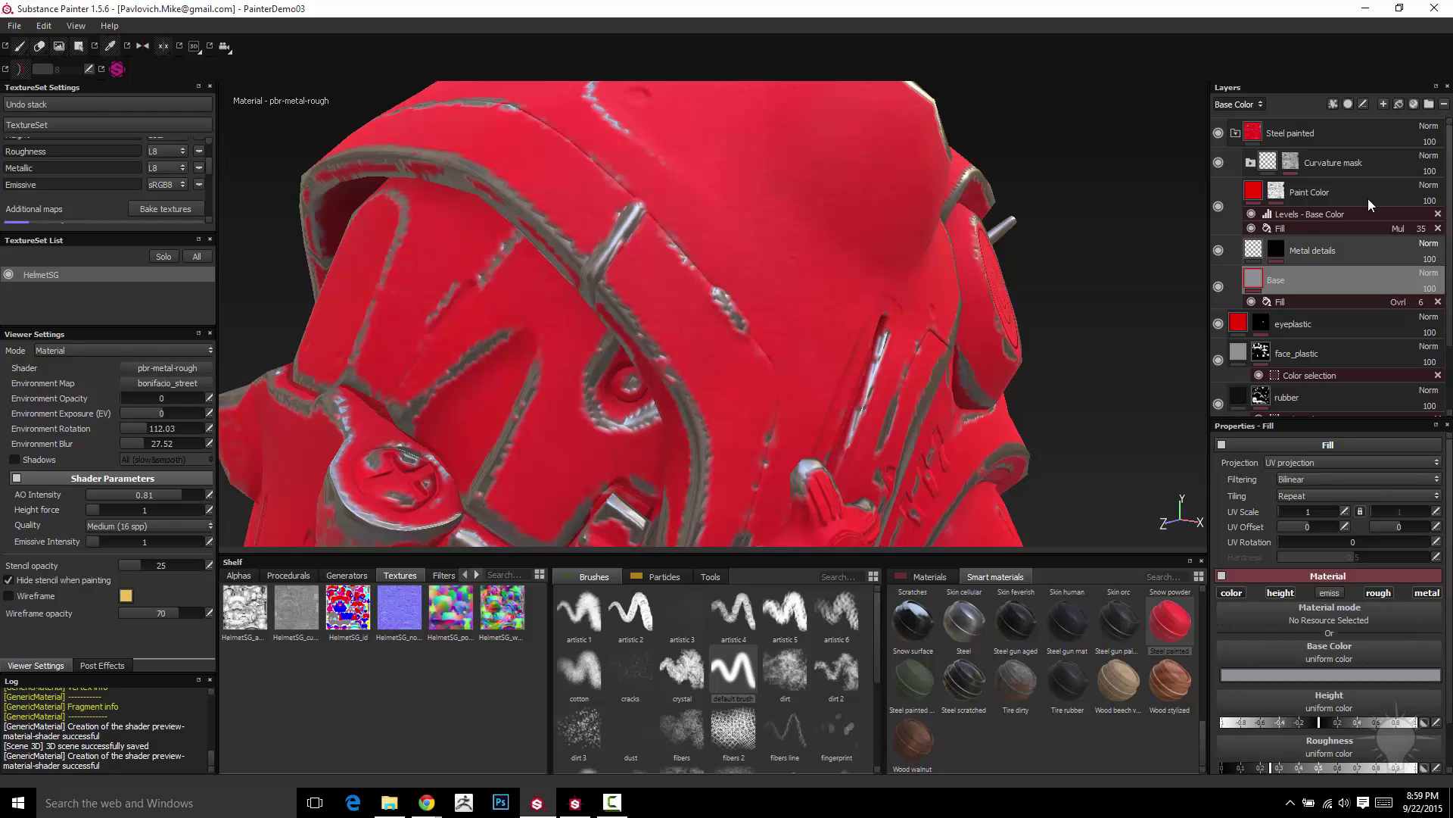
{"action": "left_click", "coordinate": [1257, 195]}
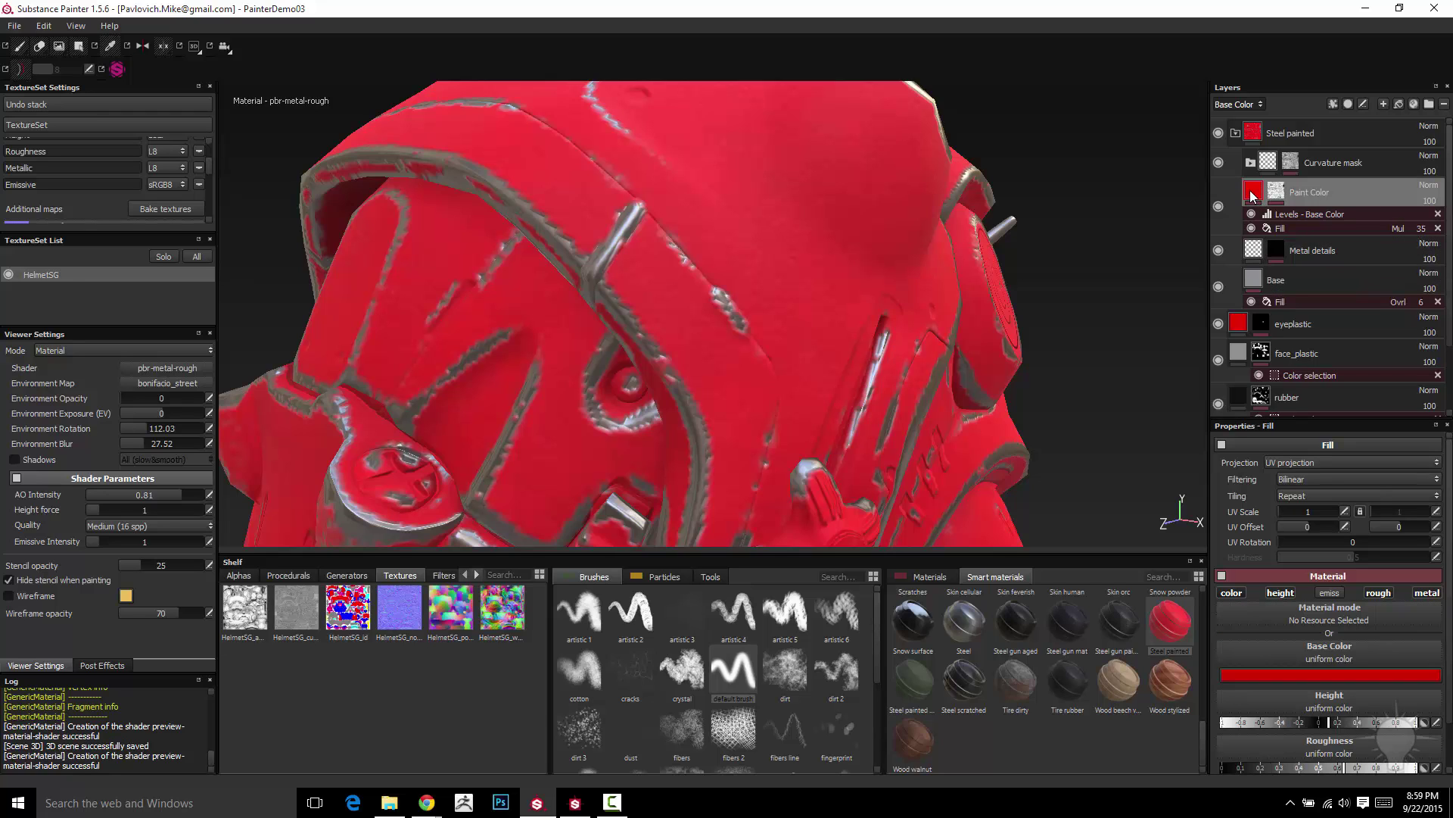
{"action": "left_click", "coordinate": [1275, 194]}
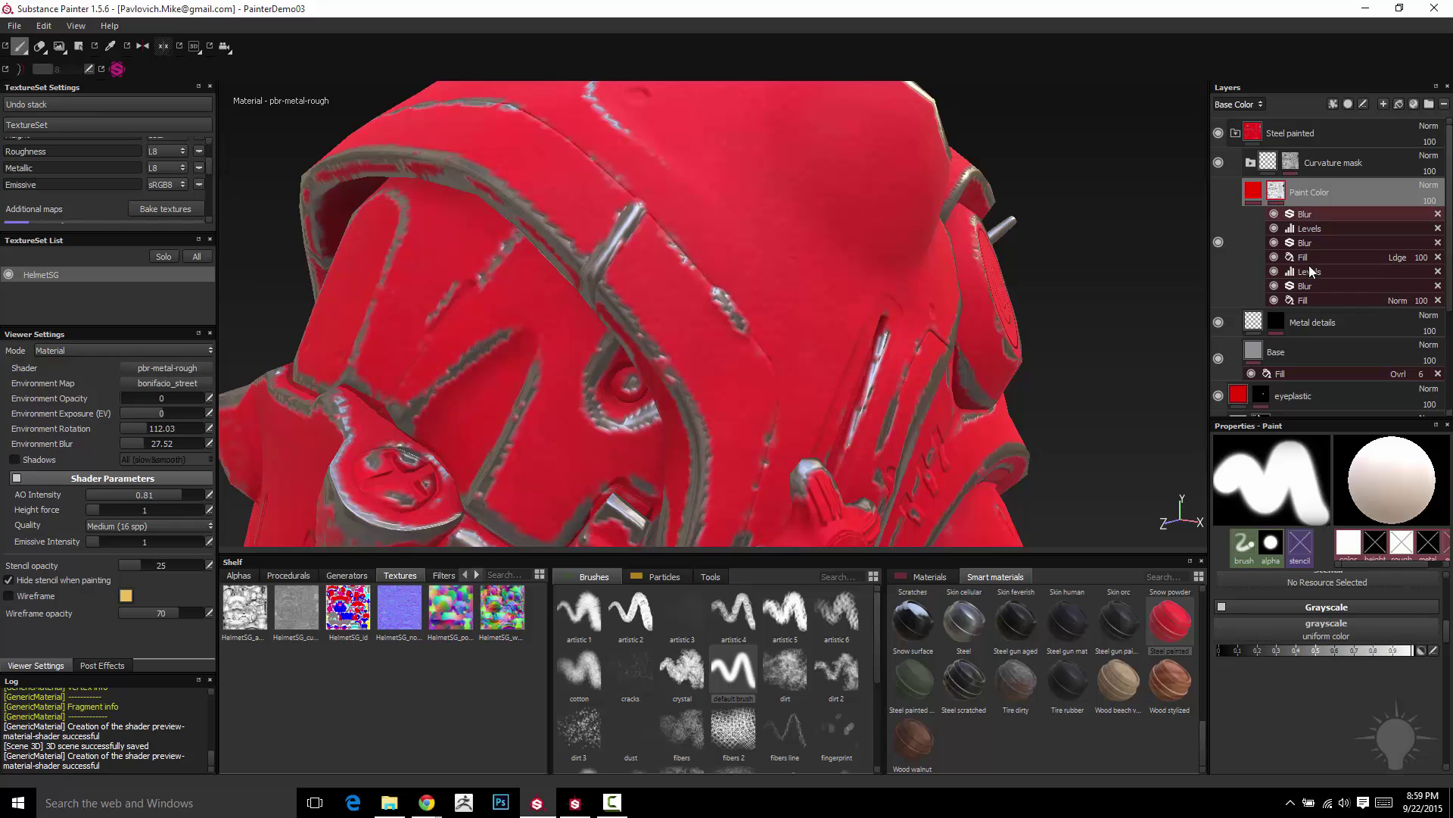
Set the Paint Color layer's UV scale to 4.87 and its base color to orange with RGB 0.586, 0.173, 0.001.
{"action": "left_click", "coordinate": [1256, 193]}
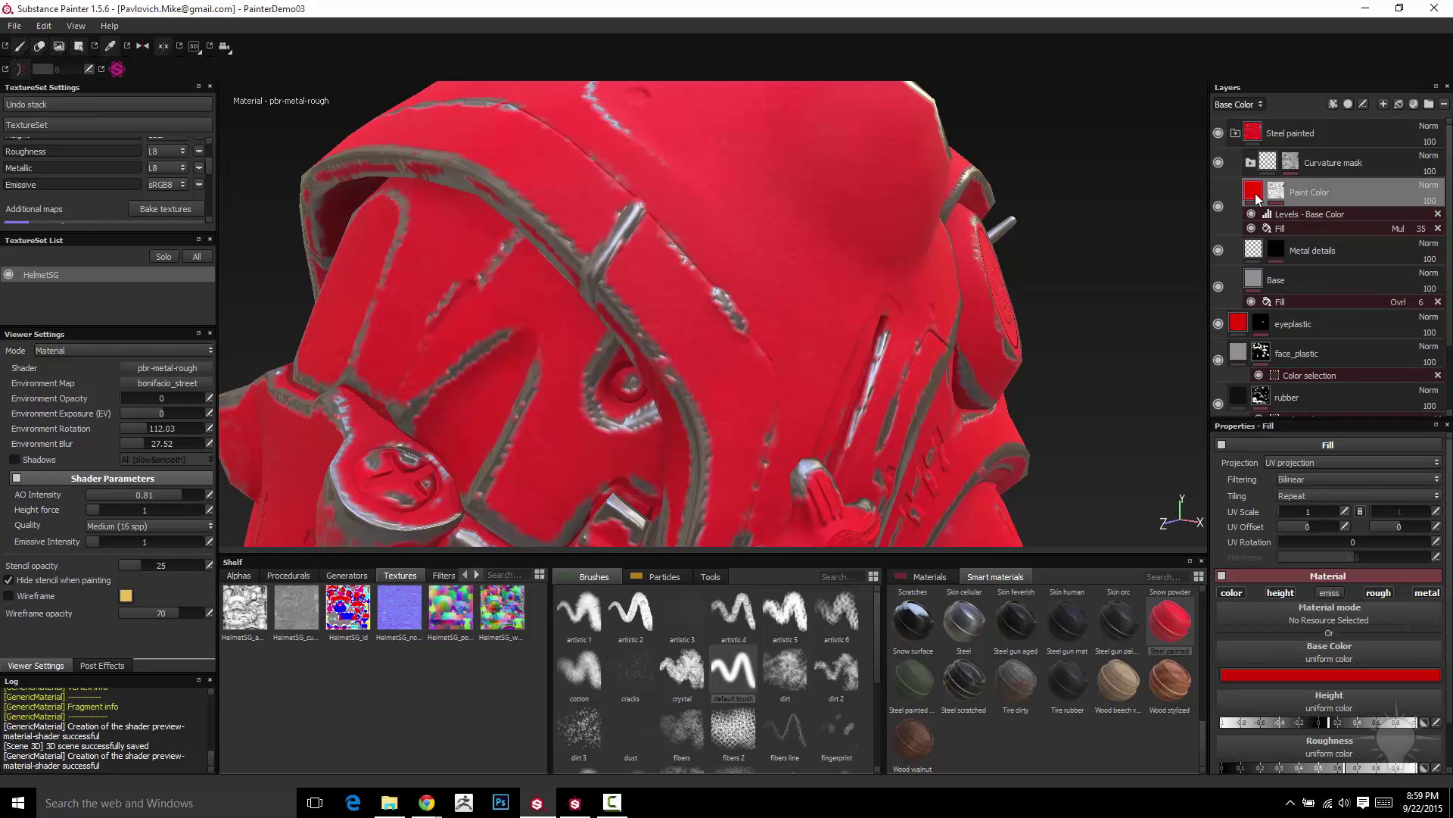
{"action": "scroll", "coordinate": [1450, 494], "scroll_direction": "down", "scroll_amount": 1}
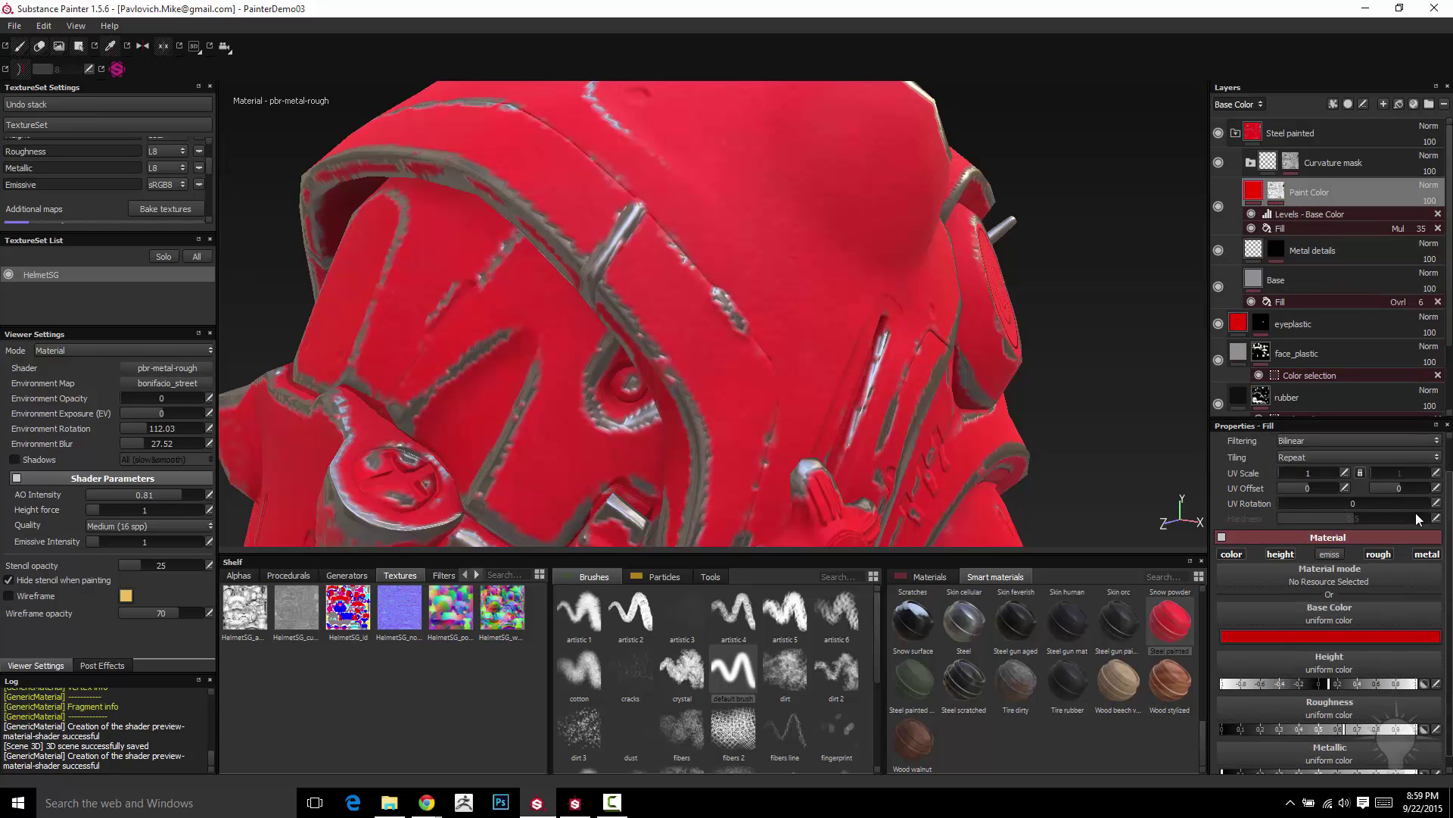
{"action": "mouse_move", "coordinate": [1284, 472]}
{"action": "left_mouse_down"}
{"action": "mouse_move", "coordinate": [1301, 471]}
{"action": "mouse_move", "coordinate": [1278, 473]}
{"action": "left_mouse_up"}
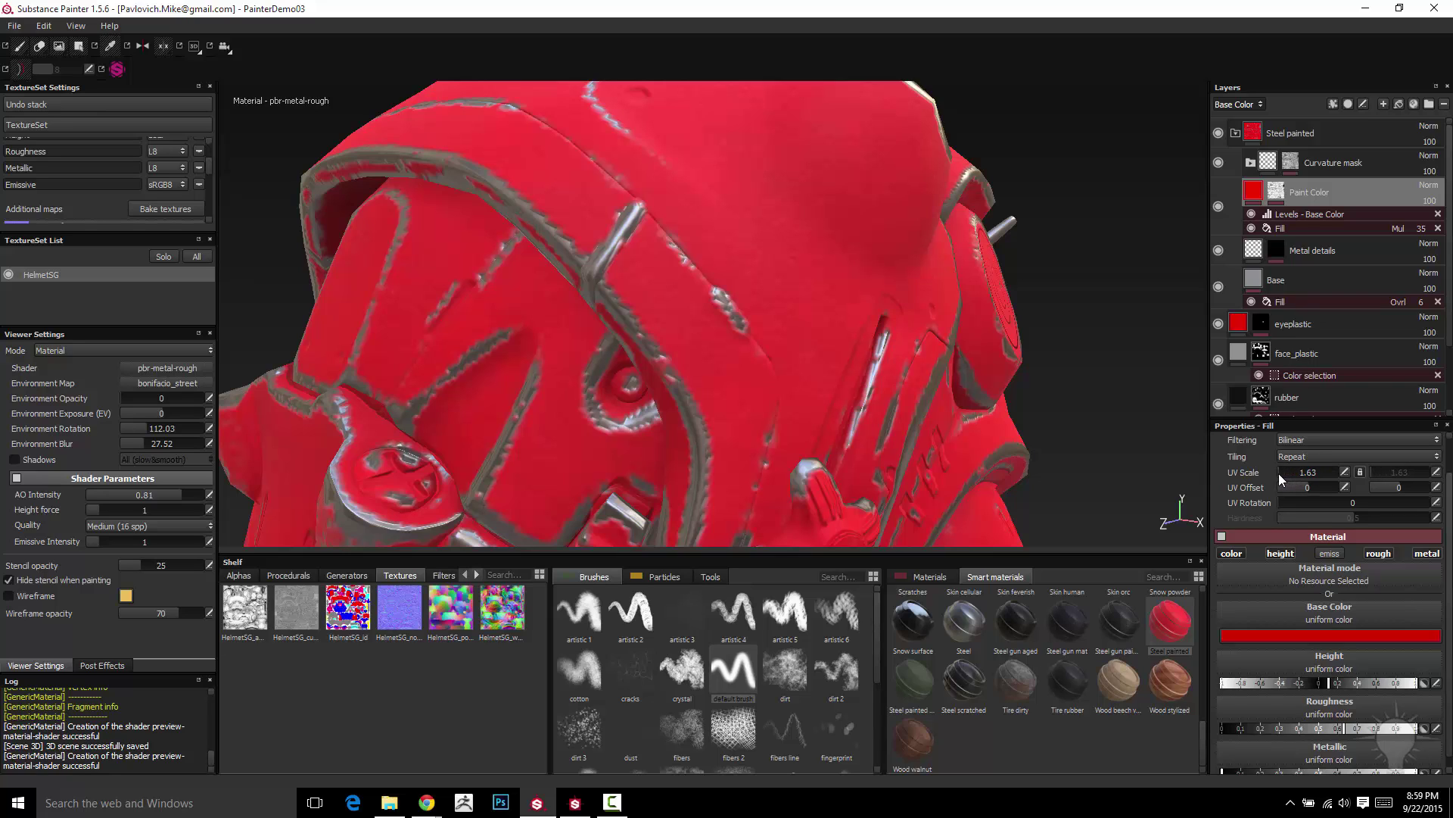
{"action": "left_click", "coordinate": [1310, 637]}
{"action": "left_click_drag", "start_coordinate": [1313, 670], "coordinate": [1317, 686]}
{"action": "left_click", "coordinate": [1288, 606]}
{"action": "left_click", "coordinate": [1293, 604]}
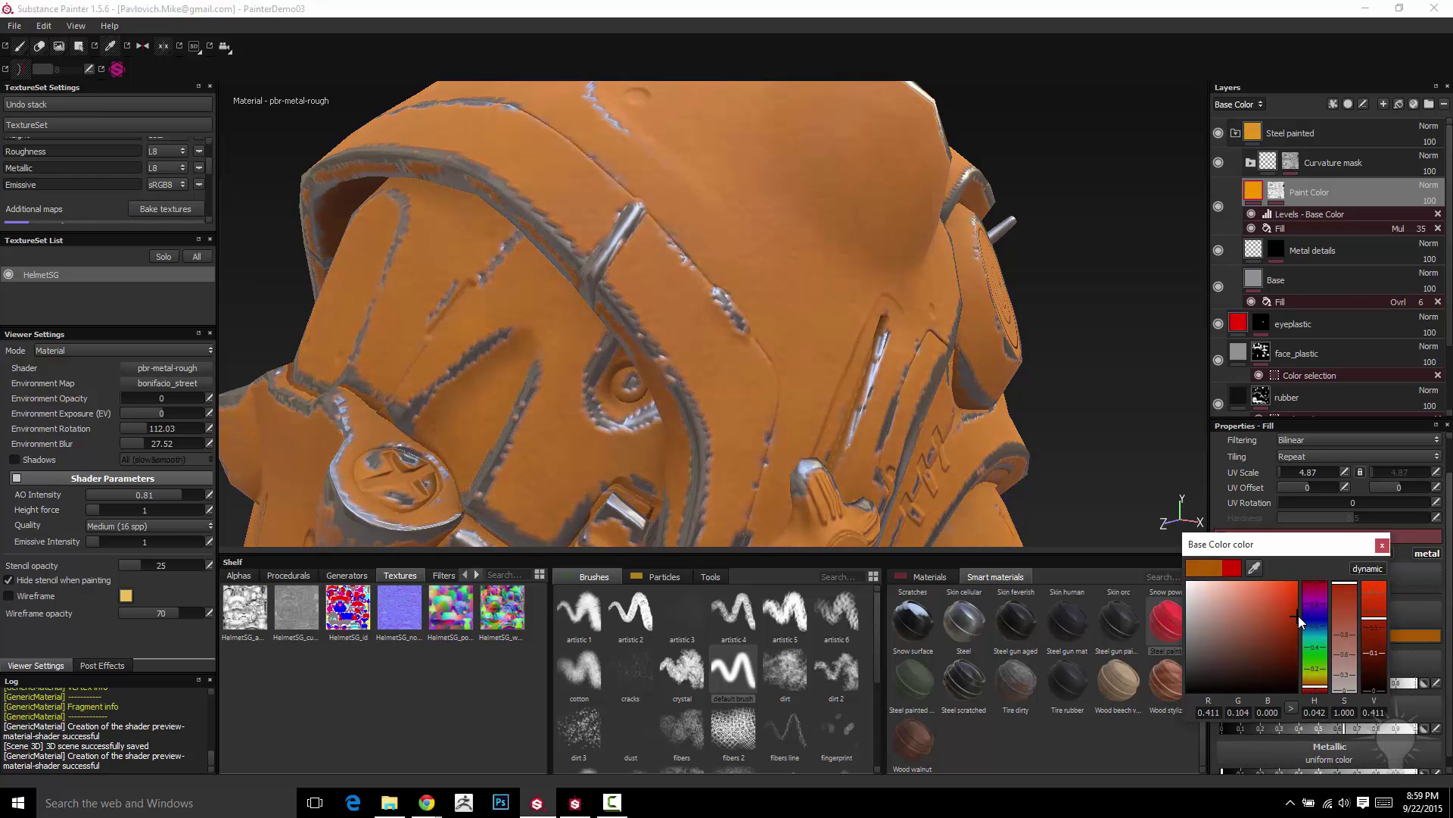
{"action": "left_click", "coordinate": [1317, 685]}
{"action": "left_click_drag", "start_coordinate": [1321, 693], "coordinate": [1322, 695]}
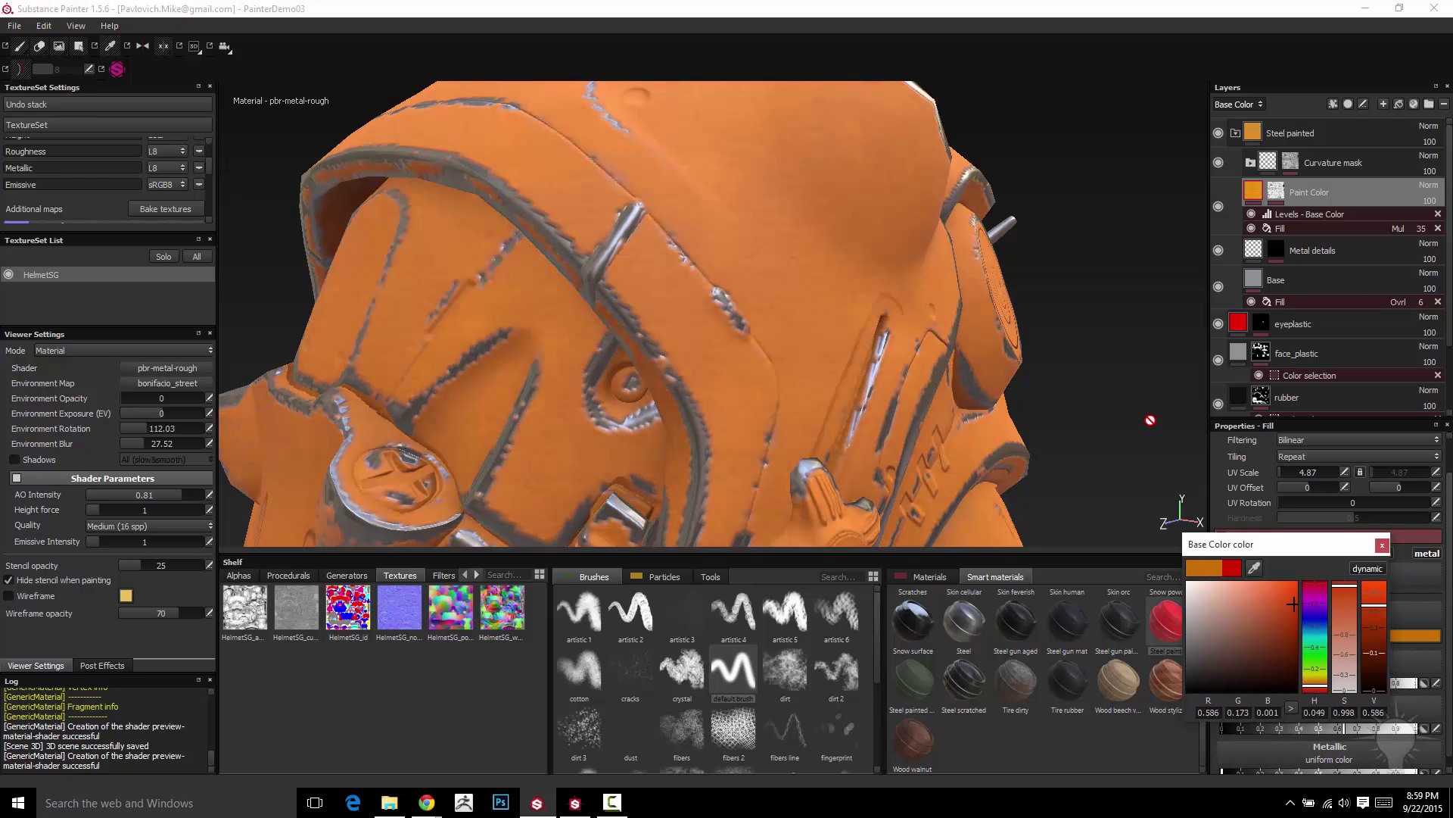
{"action": "scroll", "coordinate": [1136, 414], "scroll_direction": "down", "scroll_amount": 3}
{"action": "left_click_drag", "start_coordinate": [1136, 413], "coordinate": [1082, 274], "text": "alt"}
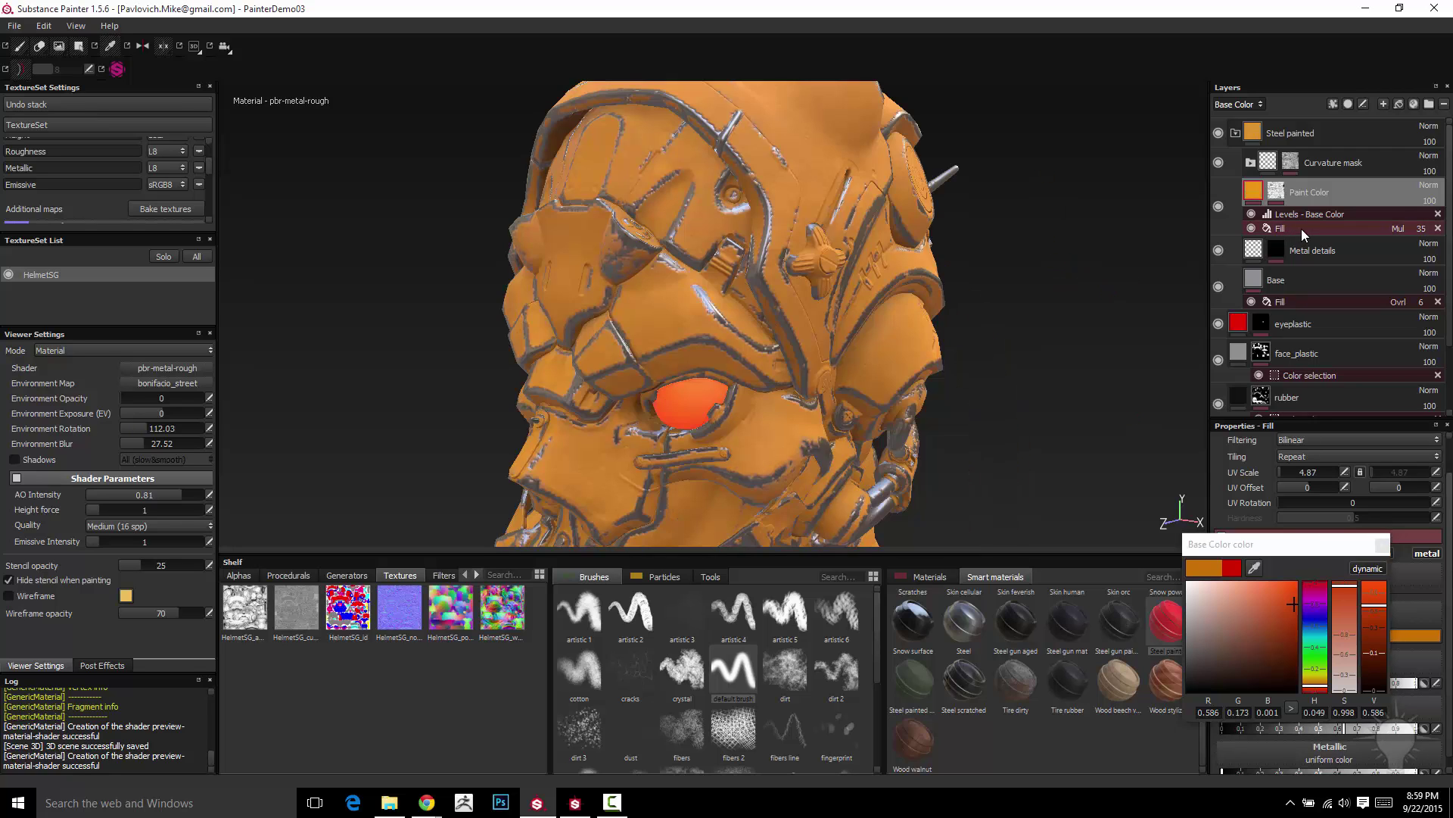
Inspect the settings of the Levels and Fill effects on the Paint Color layer's base color.
{"action": "left_click", "coordinate": [1320, 215]}
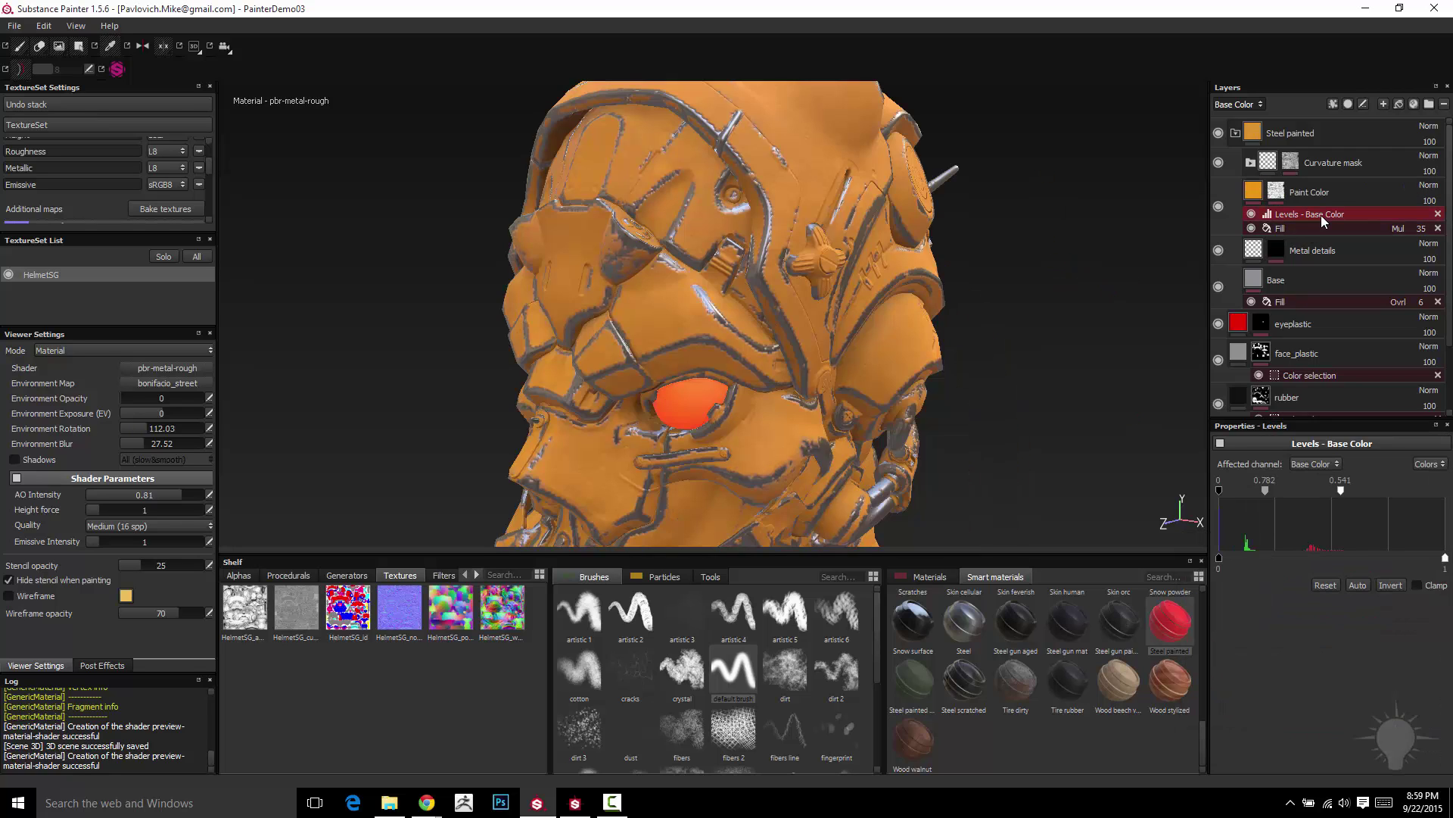
{"action": "left_click", "coordinate": [1310, 229]}
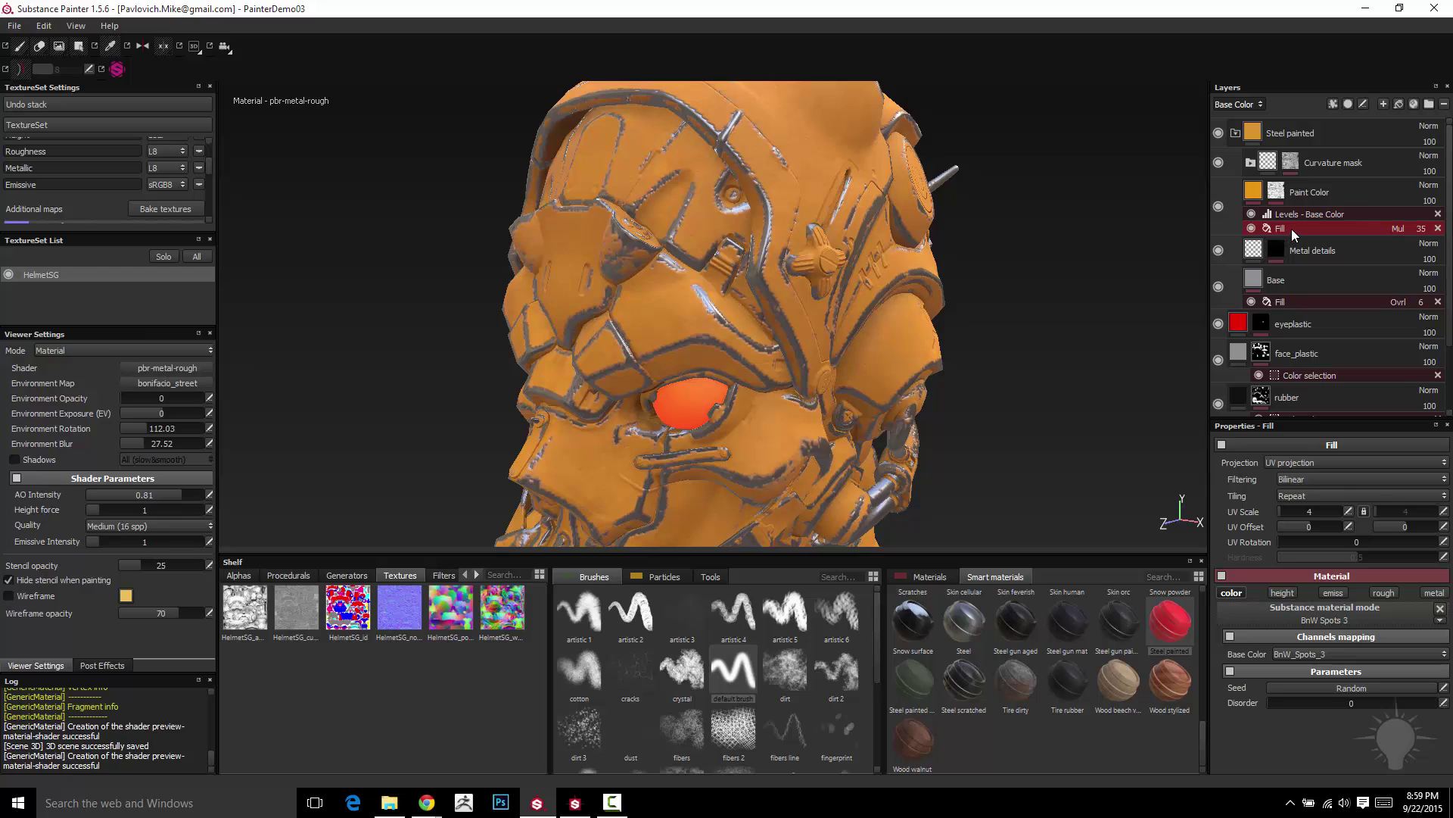
{"action": "left_click", "coordinate": [1257, 199]}
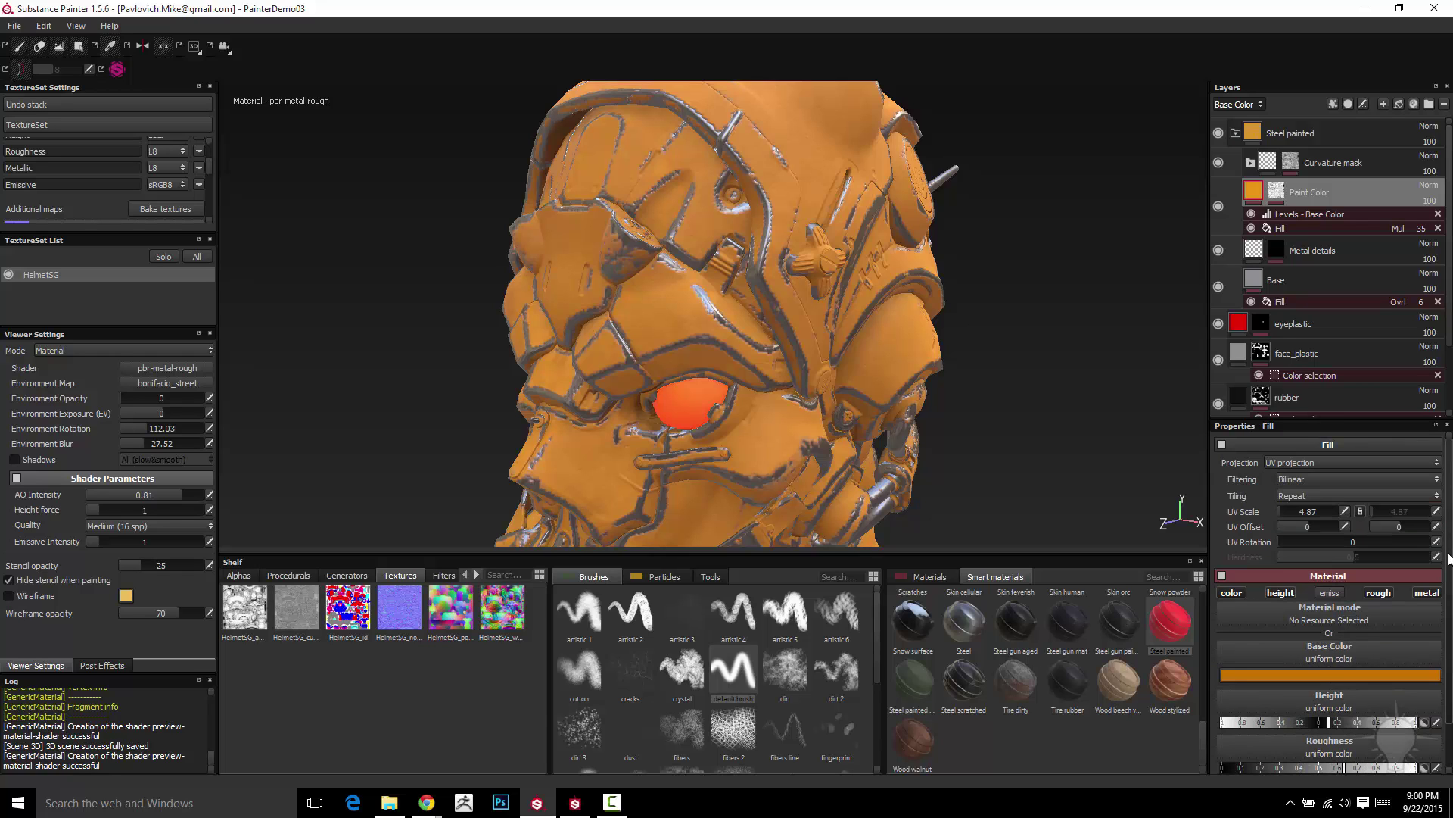
{"action": "left_click", "coordinate": [1284, 227]}
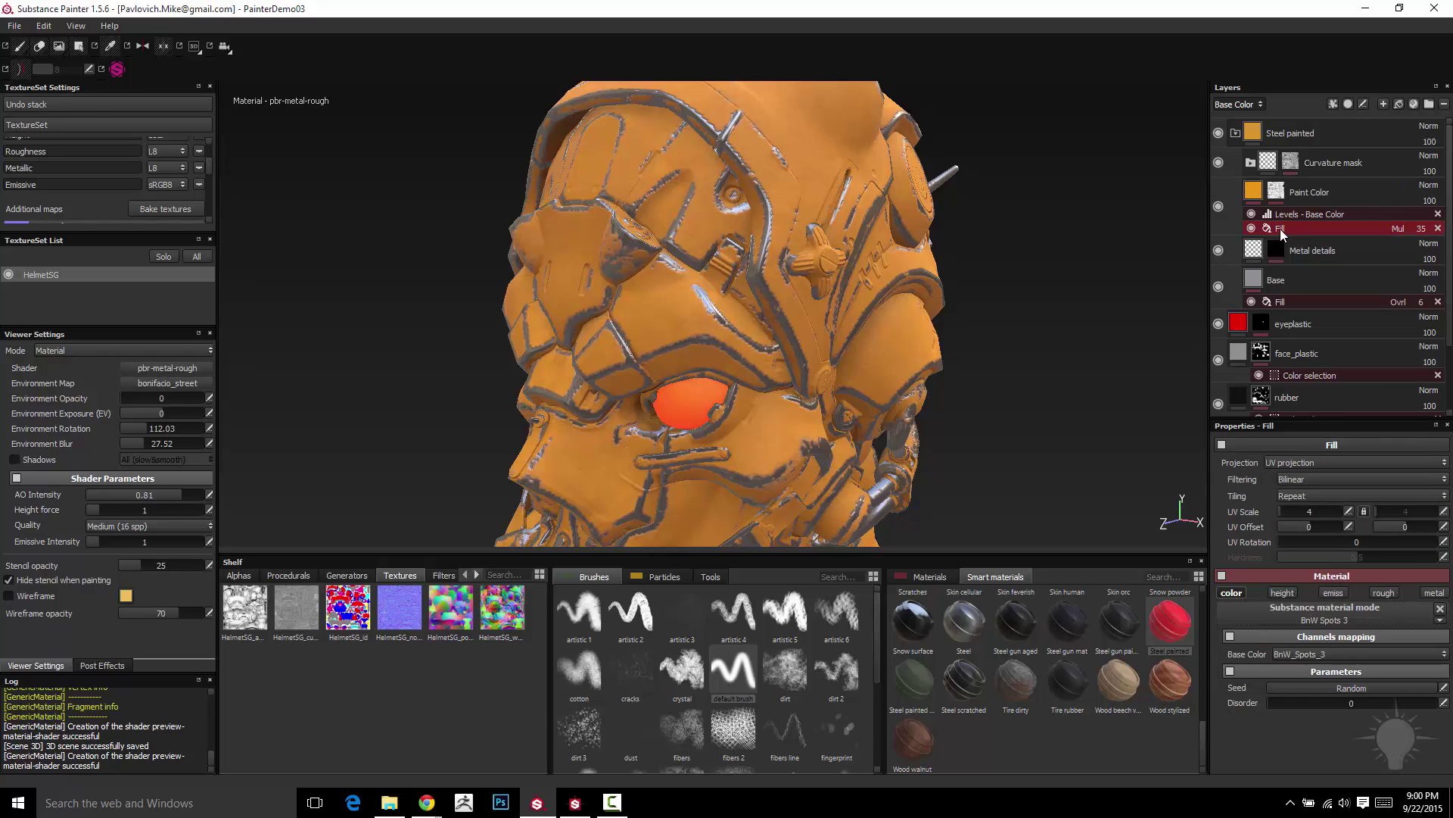
Check which effects can be added to the Paint Color layer, and display the procedural textures usable in its Fill effect.
{"action": "left_click", "coordinate": [1332, 103]}
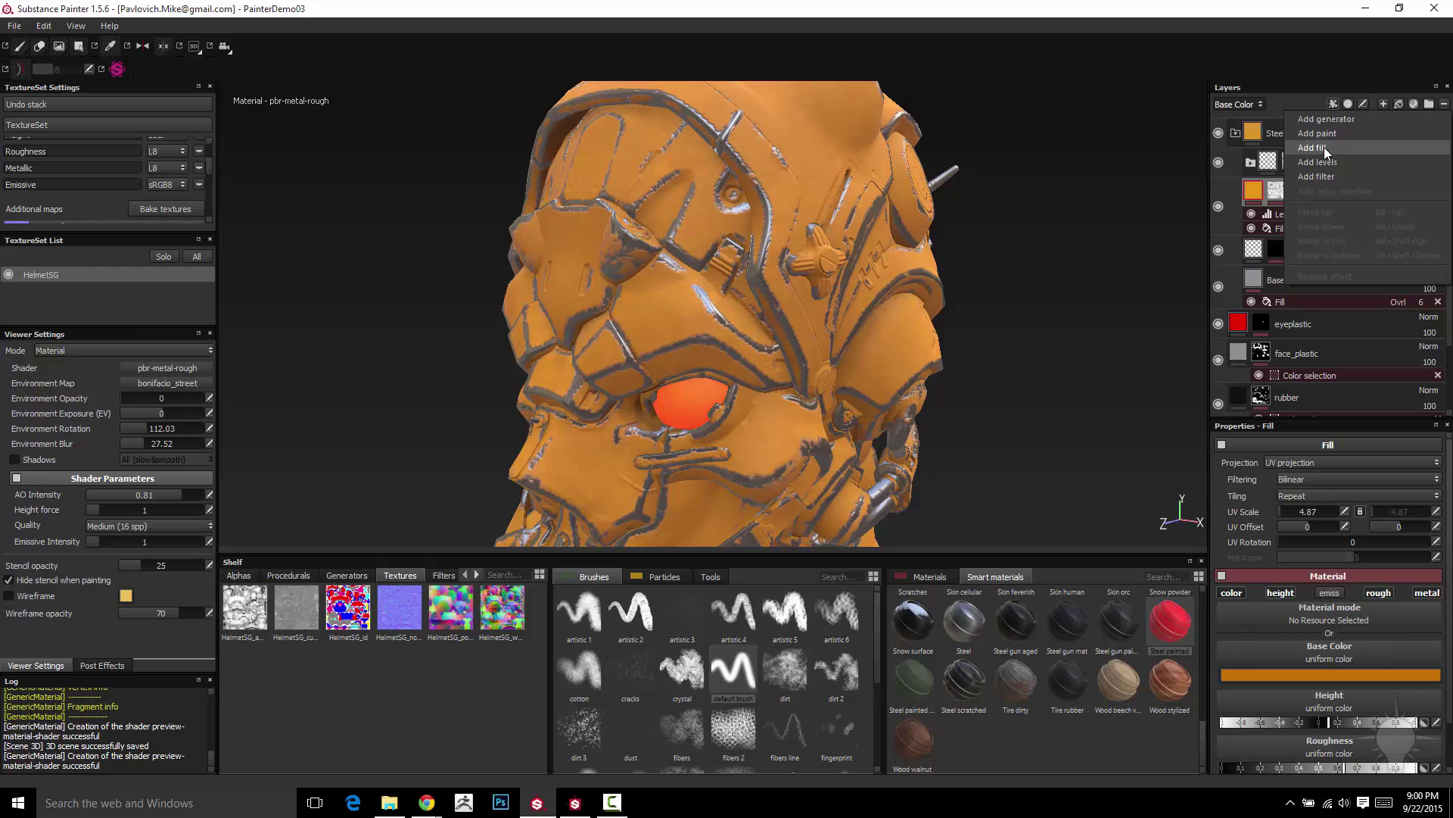
{"action": "key", "text": "Escape"}
{"action": "left_click", "coordinate": [1279, 227]}
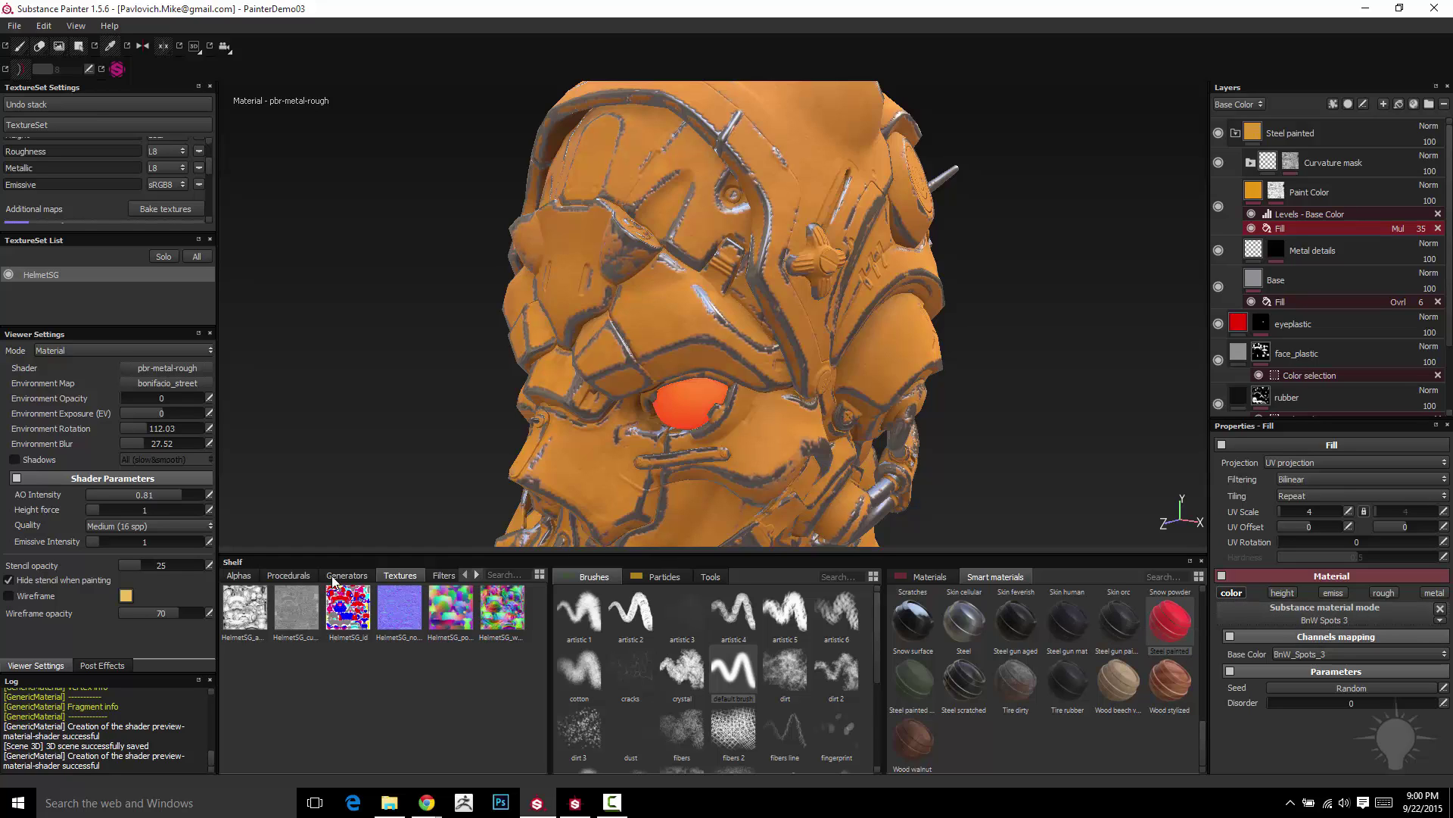
{"action": "left_click", "coordinate": [307, 578]}
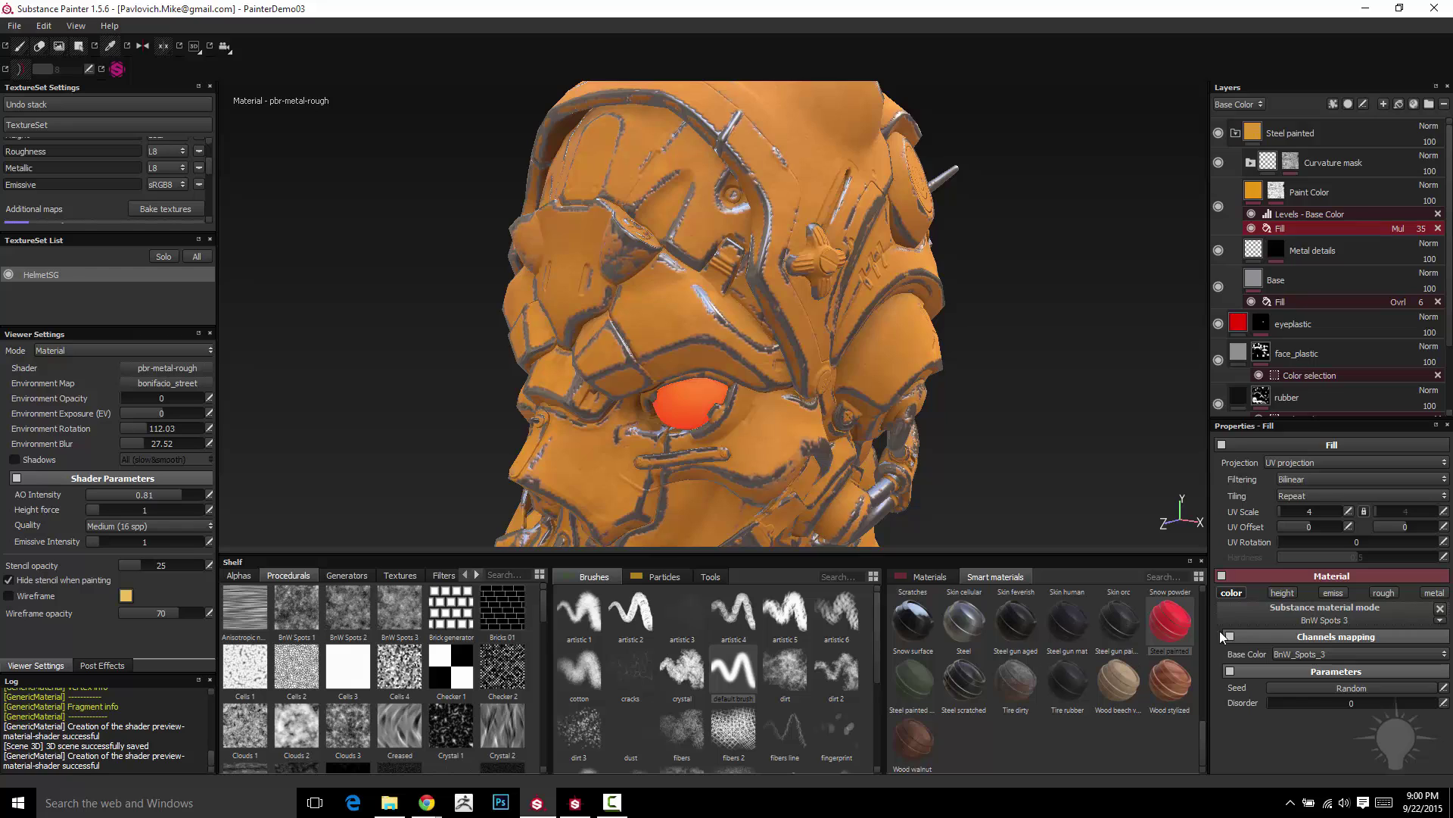
Clear the BnW Spots 3 substance from the Paint Color layer's Fill effect and assign the Cells 2 procedural as its base color.
{"action": "left_click", "coordinate": [397, 603]}
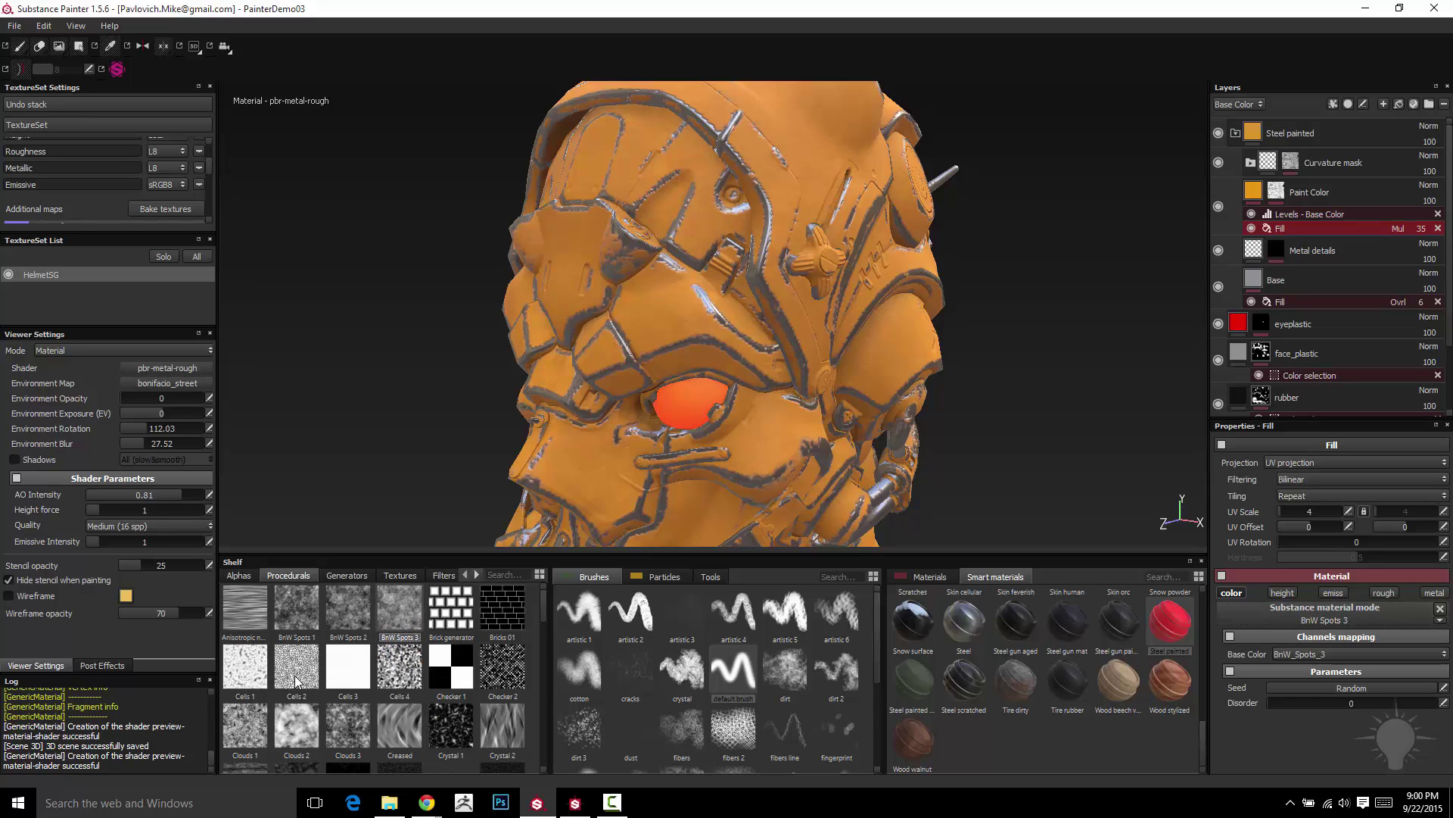
{"action": "mouse_move", "coordinate": [299, 666]}
{"action": "left_mouse_down"}
{"action": "mouse_move", "coordinate": [1338, 668]}
{"action": "mouse_move", "coordinate": [1340, 624]}
{"action": "mouse_move", "coordinate": [1321, 610]}
{"action": "left_mouse_up"}
{"action": "left_click", "coordinate": [1254, 191]}
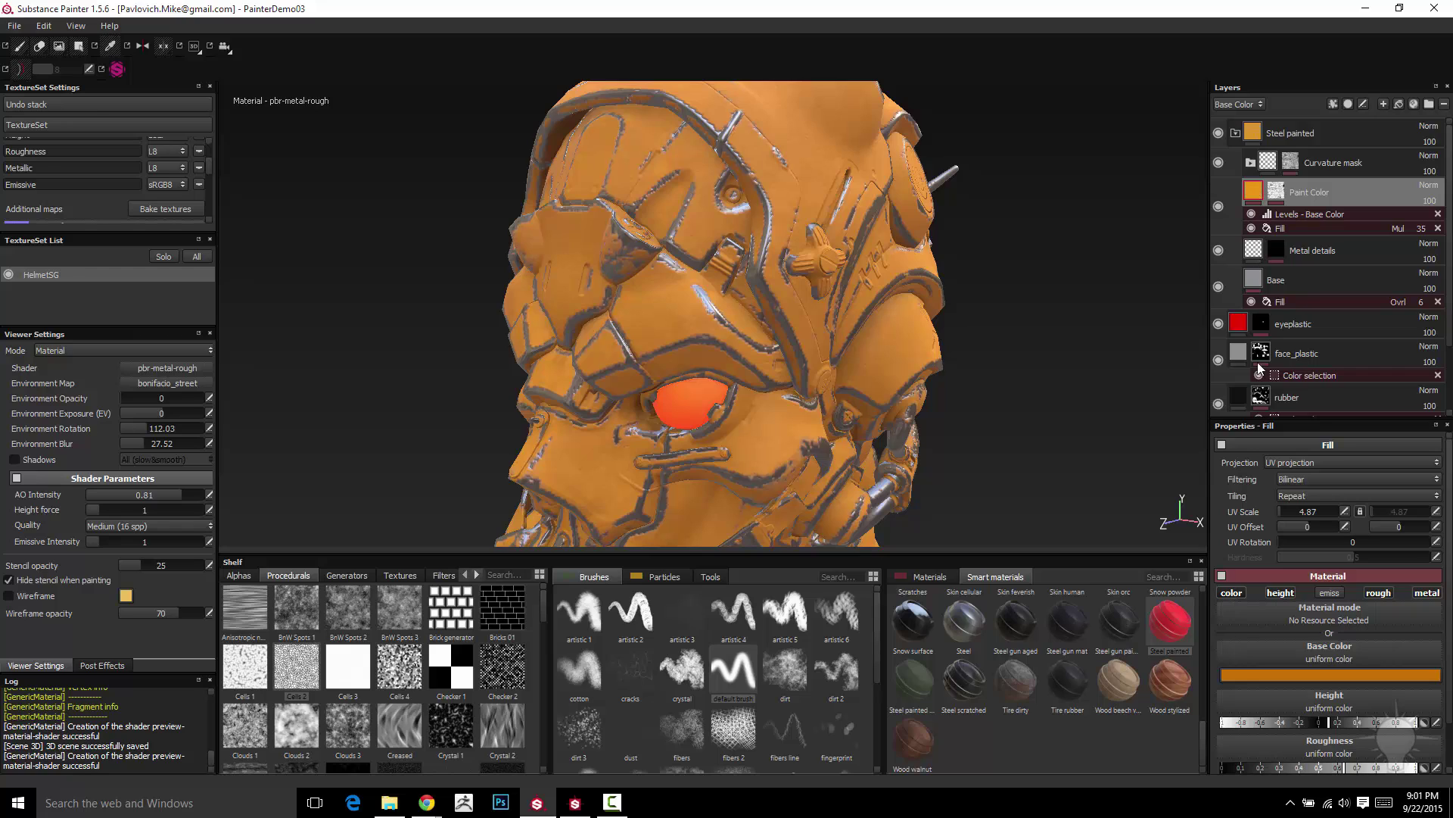
{"action": "left_click", "coordinate": [1299, 227]}
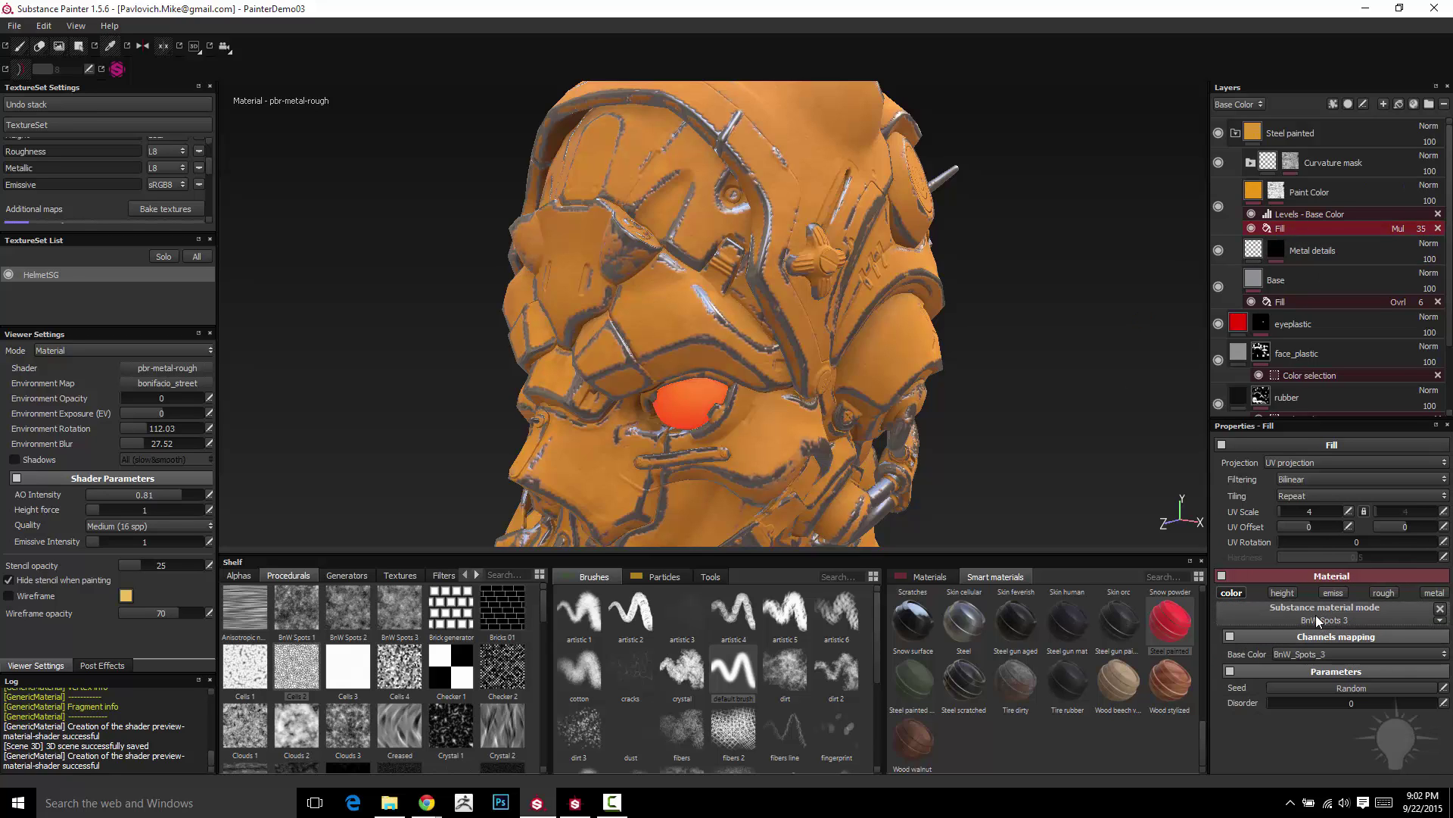
{"action": "left_click", "coordinate": [1439, 610]}
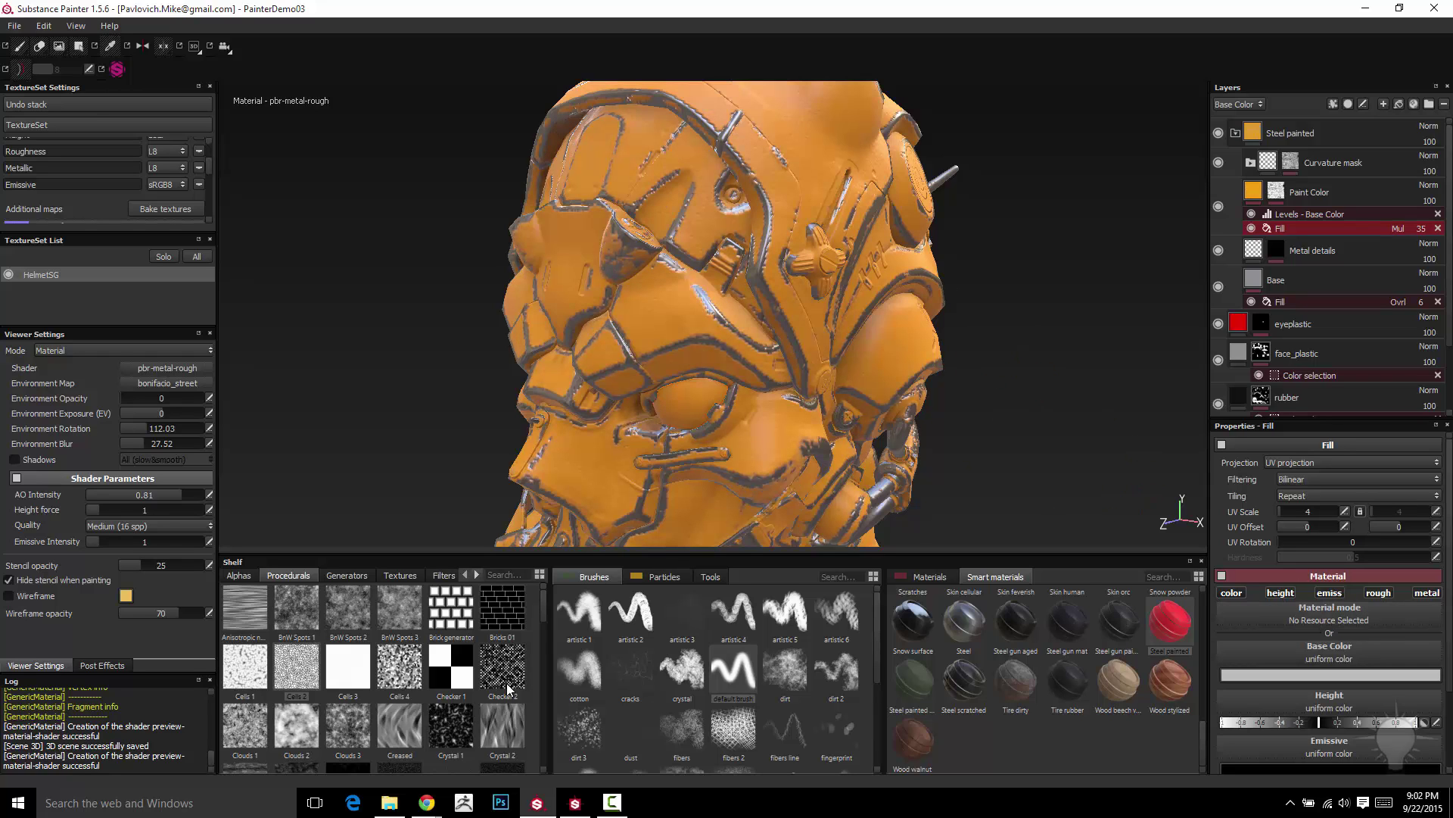
{"action": "left_click_drag", "start_coordinate": [297, 670], "coordinate": [1342, 657]}
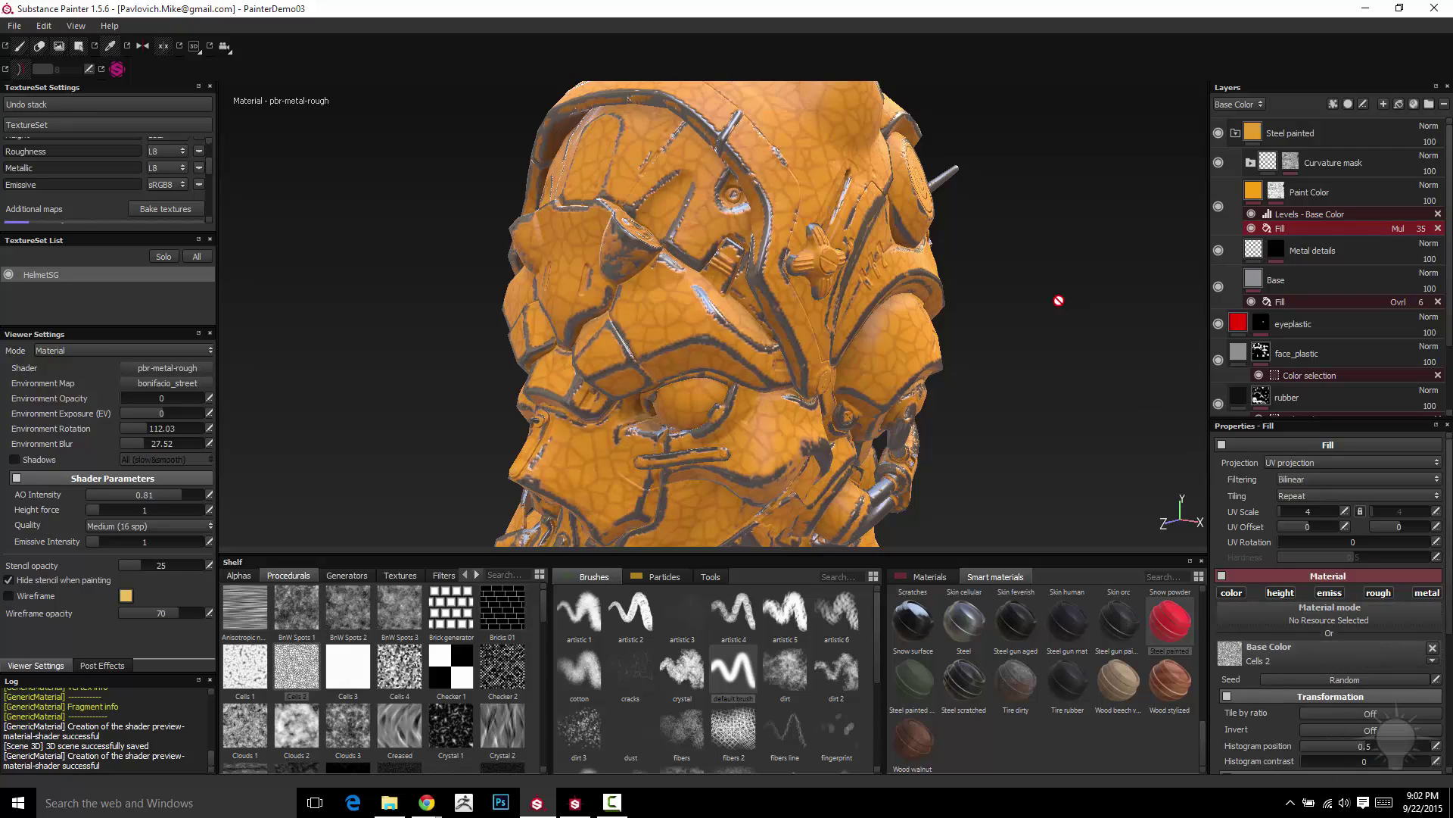
Replace the base color texture of the Paint Color layer's Fill effect with the Clouds 1 procedural and check the helmet.
{"action": "left_click_drag", "start_coordinate": [1058, 302], "coordinate": [647, 193], "text": "alt"}
{"action": "left_click_drag", "start_coordinate": [245, 728], "coordinate": [1297, 662]}
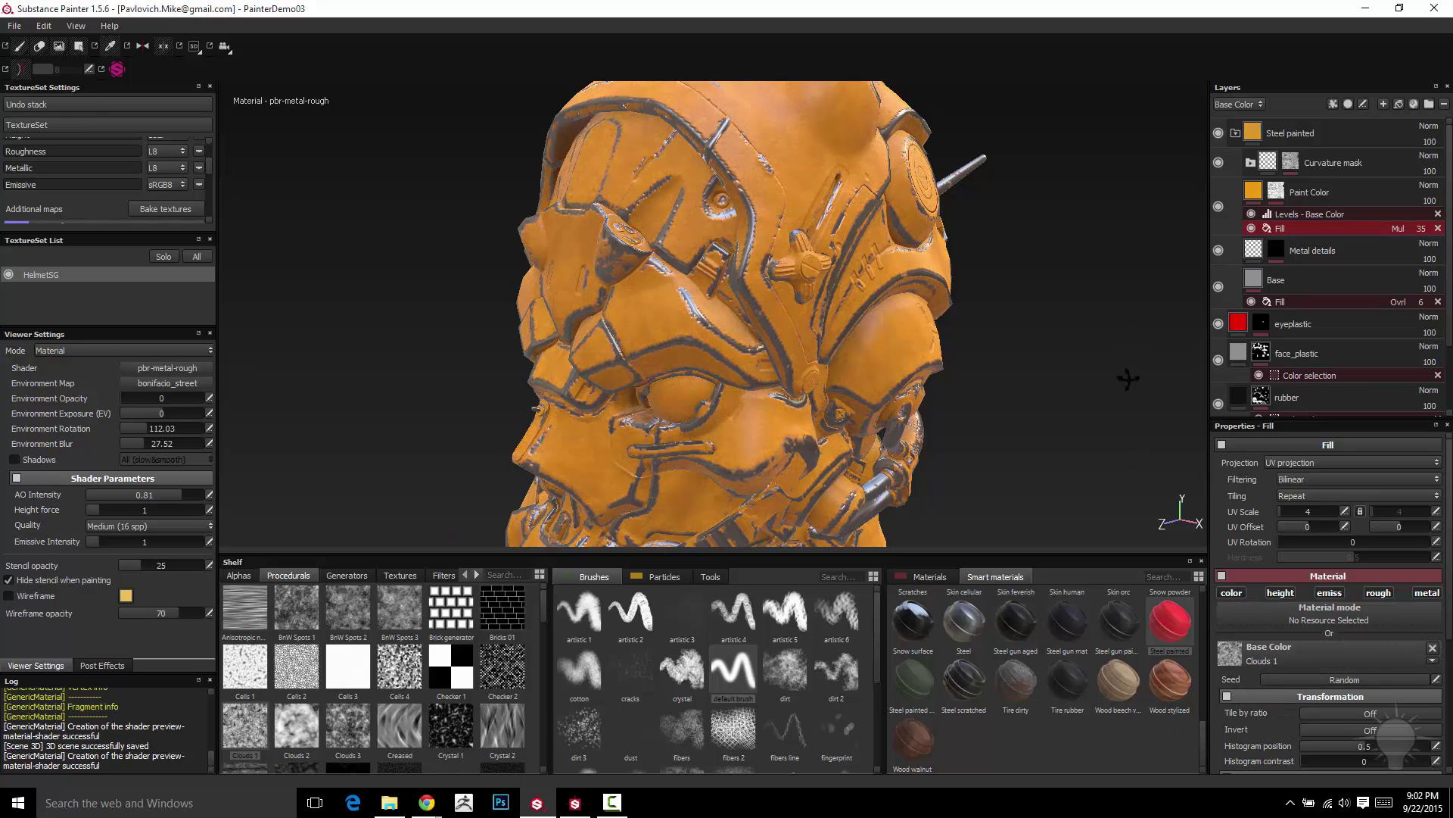
{"action": "left_click_drag", "start_coordinate": [1126, 376], "coordinate": [1132, 324], "text": "alt"}
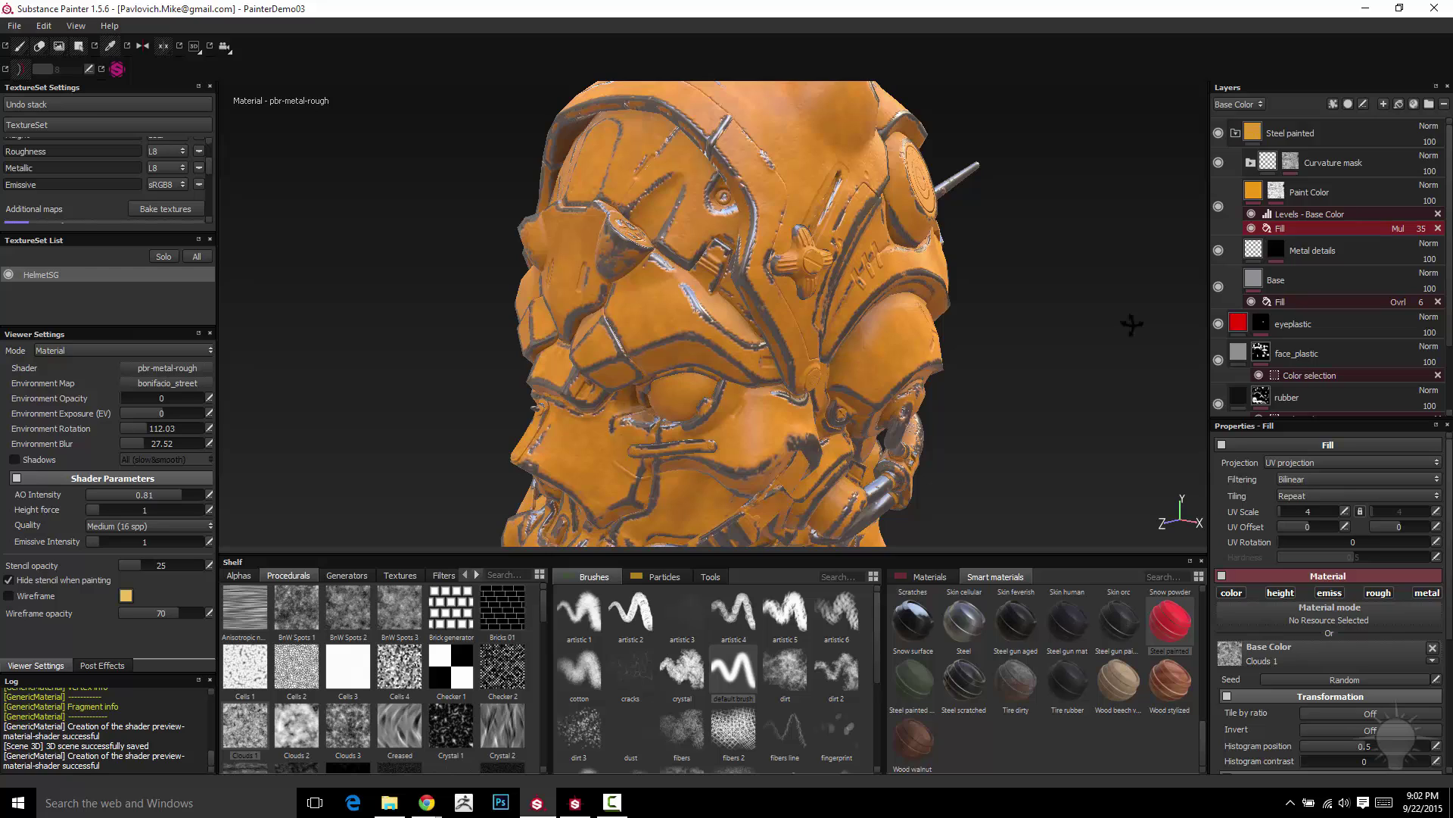
Adjust the white input point of the Levels effect on the Paint Color layer's base color, and return to its Fill effect.
{"action": "left_click", "coordinate": [1321, 216]}
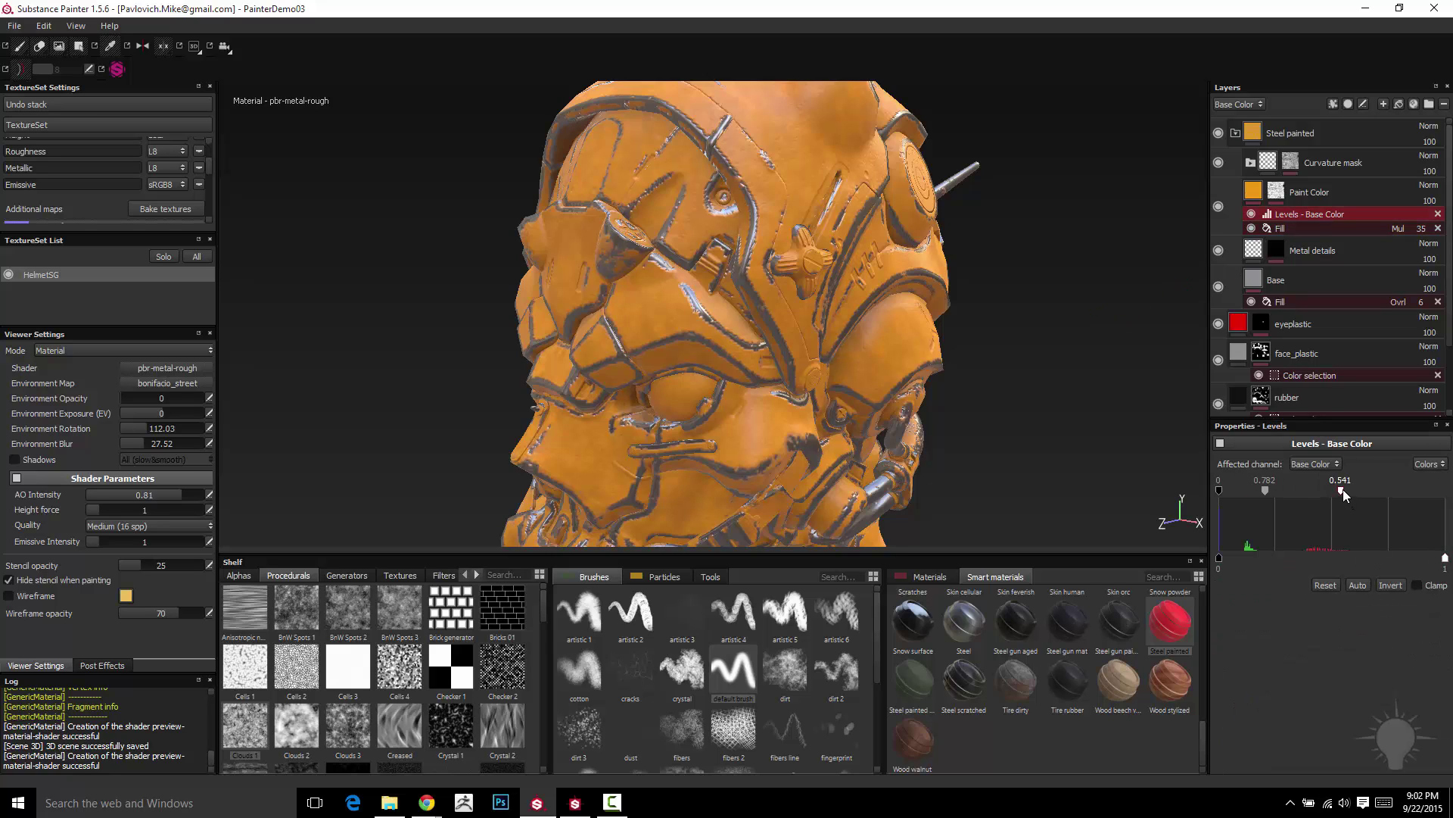
{"action": "mouse_move", "coordinate": [1343, 490]}
{"action": "left_mouse_down"}
{"action": "mouse_move", "coordinate": [1431, 502]}
{"action": "mouse_move", "coordinate": [1287, 499]}
{"action": "mouse_move", "coordinate": [1377, 503]}
{"action": "mouse_move", "coordinate": [1346, 506]}
{"action": "mouse_move", "coordinate": [1364, 506]}
{"action": "left_mouse_up"}
{"action": "left_click", "coordinate": [1299, 229]}
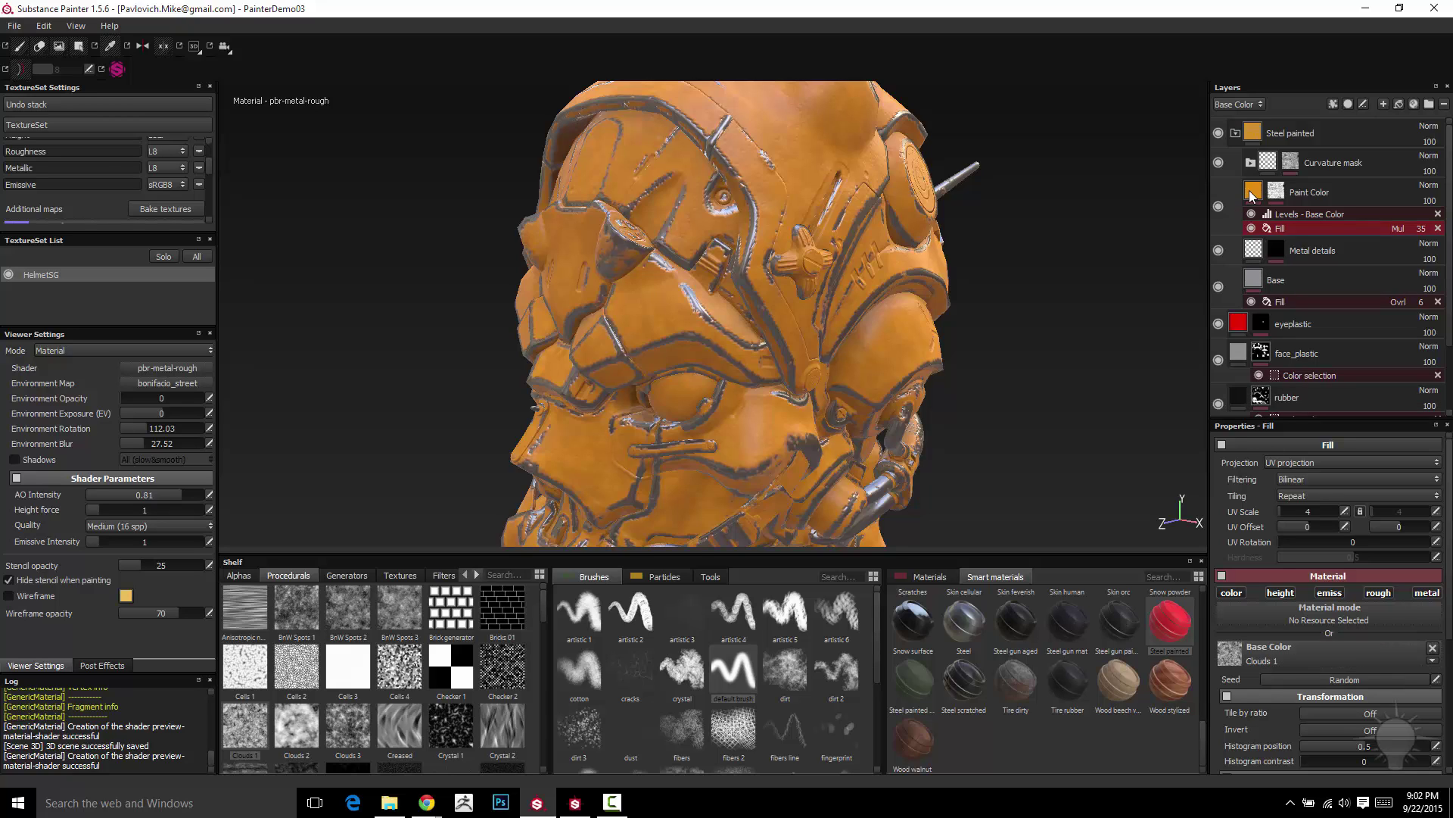
Show the effects on the Paint Color layer's mask and display the generators available in the shelf.
{"action": "left_click", "coordinate": [1278, 193]}
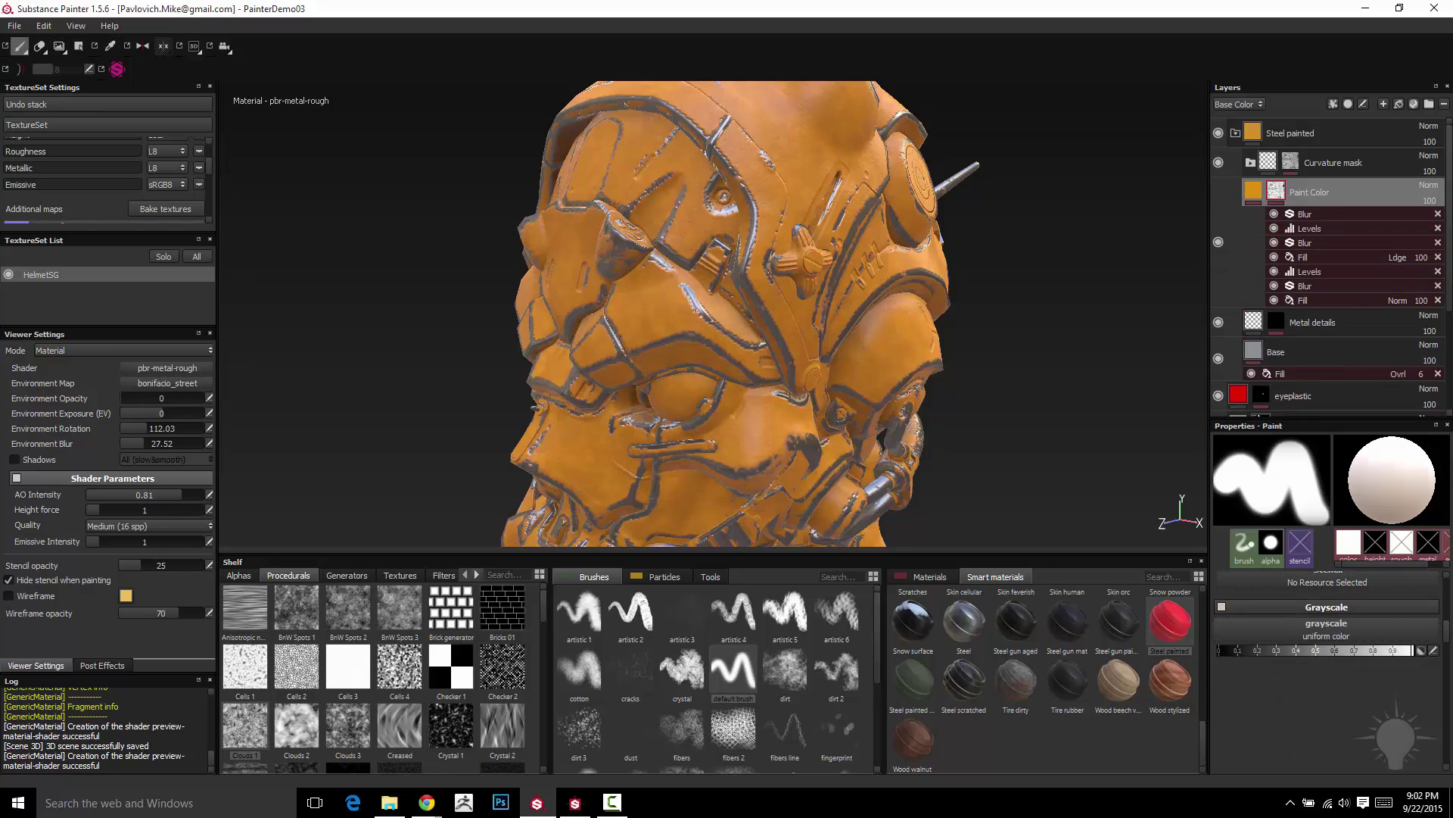
{"action": "left_click", "coordinate": [348, 575]}
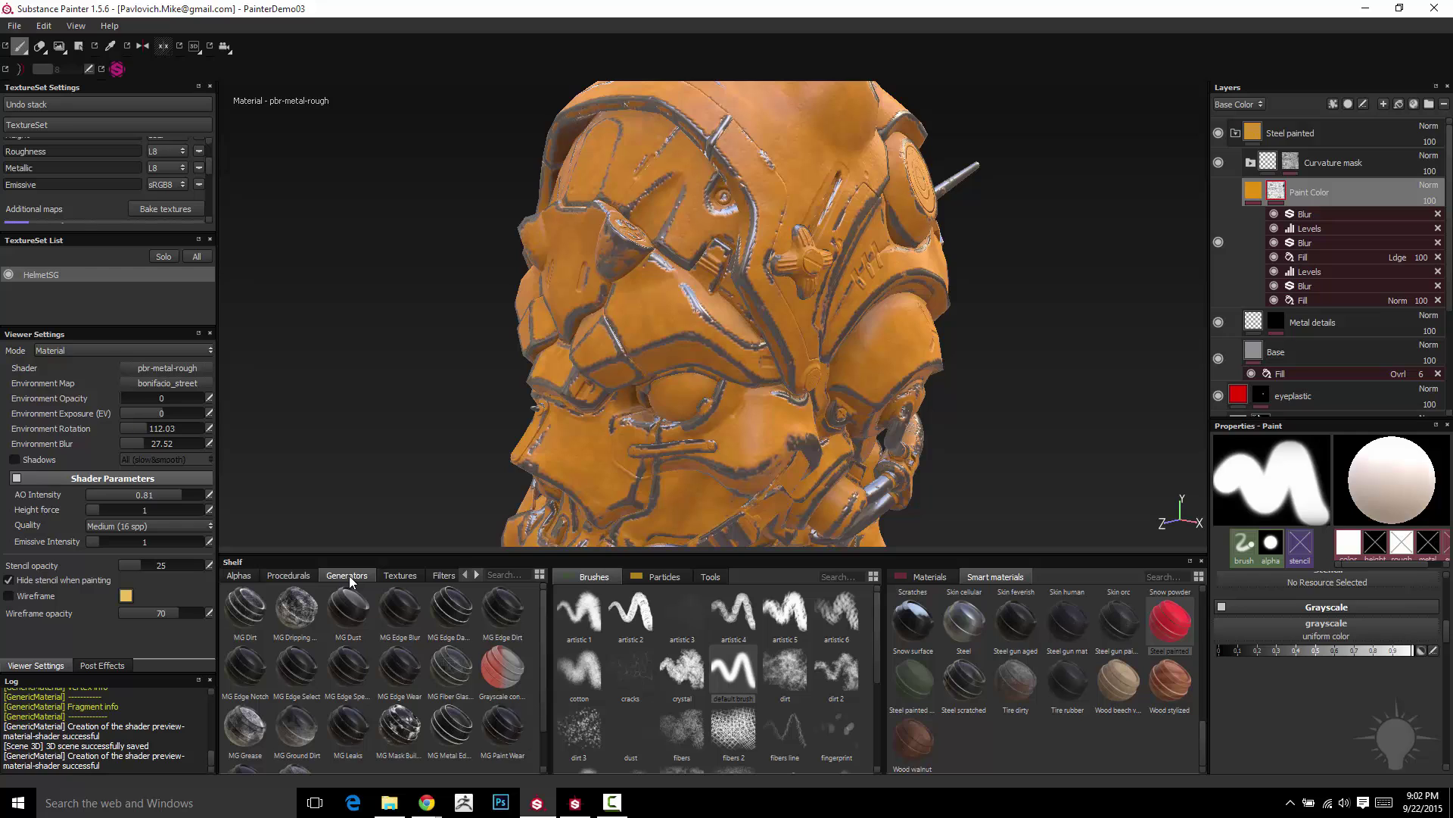
Switch to Substance Designer and add the Dirt mask generator to the graph above the Base Material node.
{"action": "left_click", "coordinate": [537, 803]}
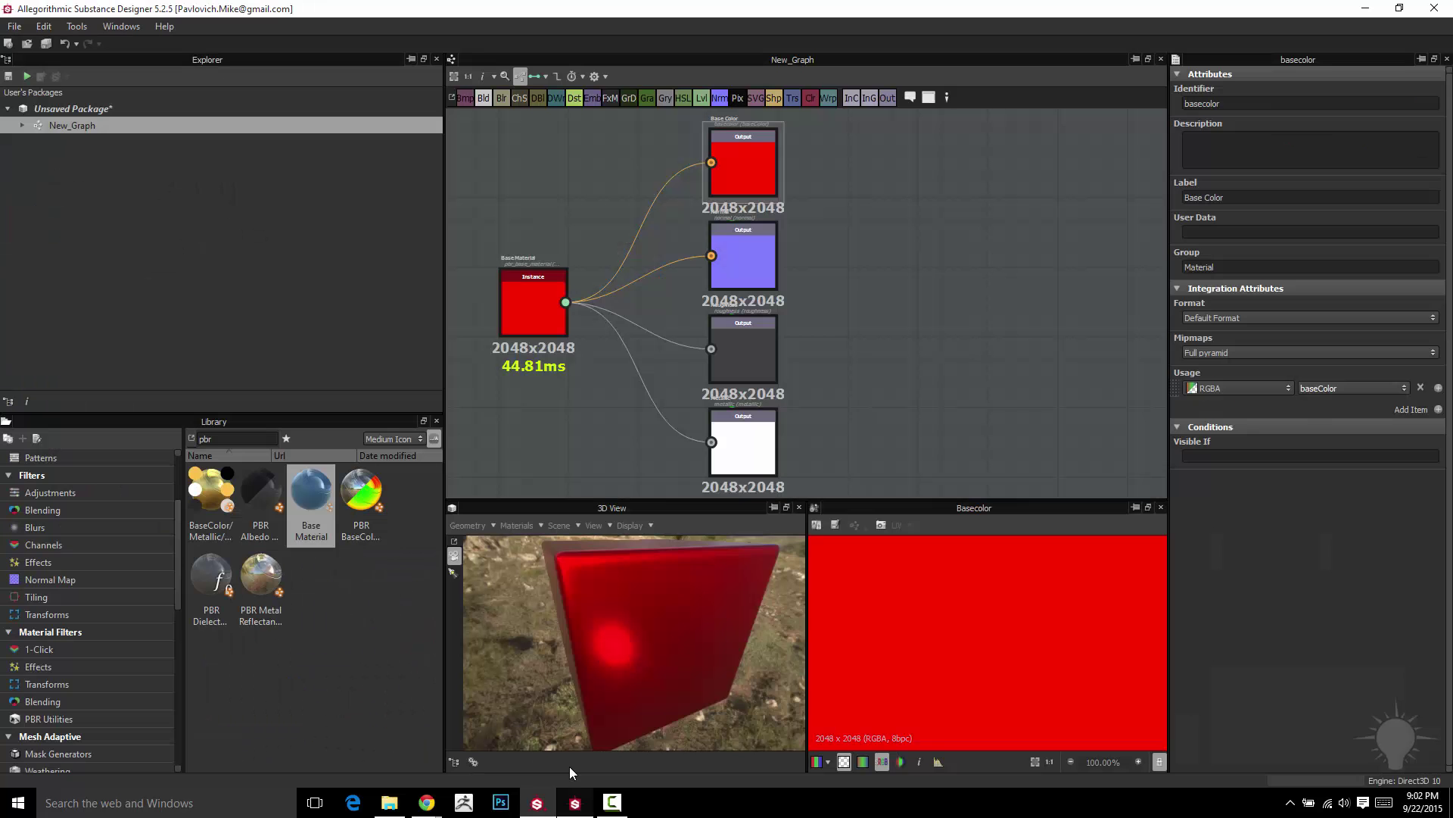
{"action": "left_click_drag", "start_coordinate": [178, 586], "coordinate": [95, 642]}
{"action": "left_click", "coordinate": [84, 632]}
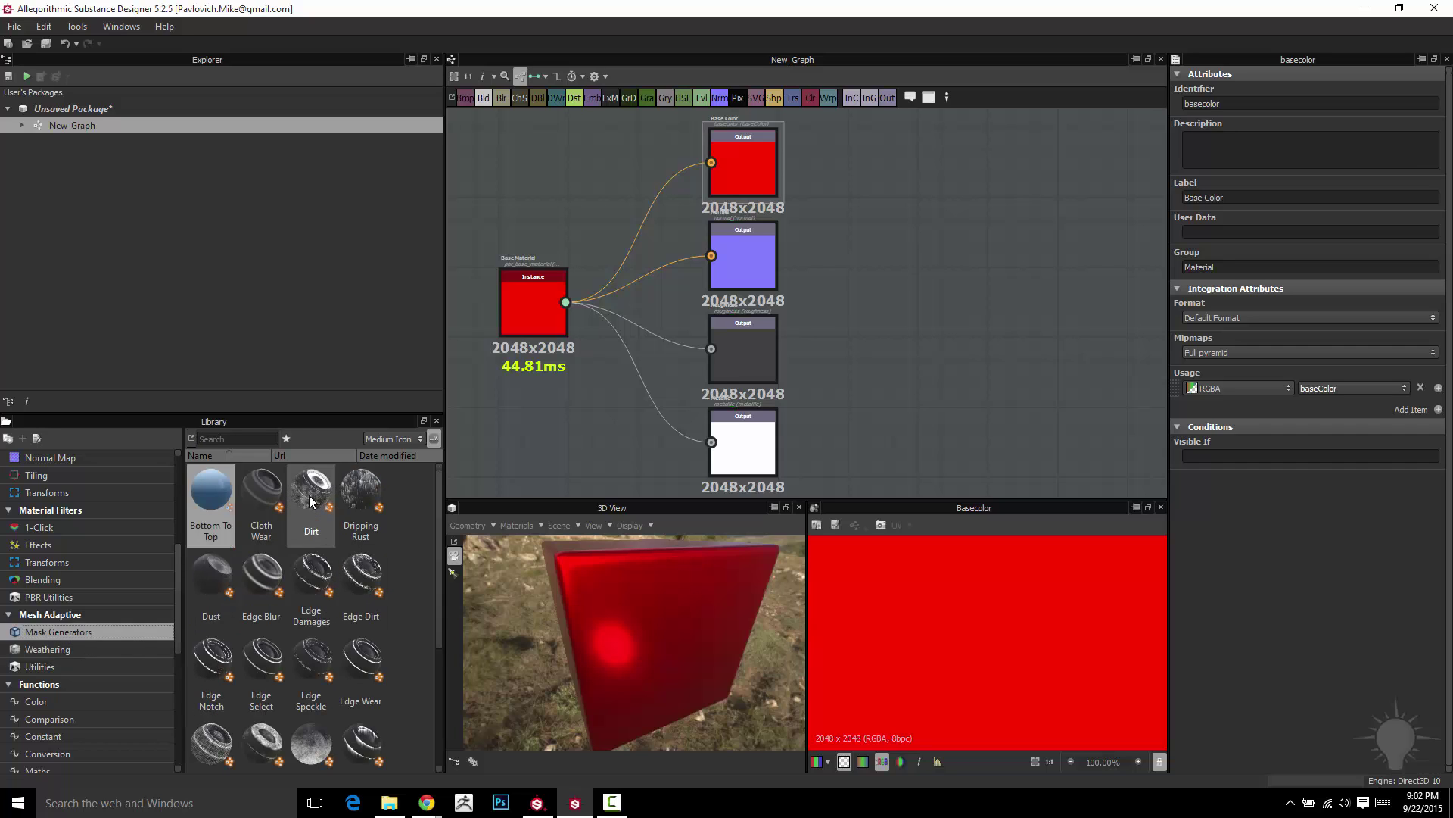
{"action": "left_click_drag", "start_coordinate": [311, 492], "coordinate": [527, 174]}
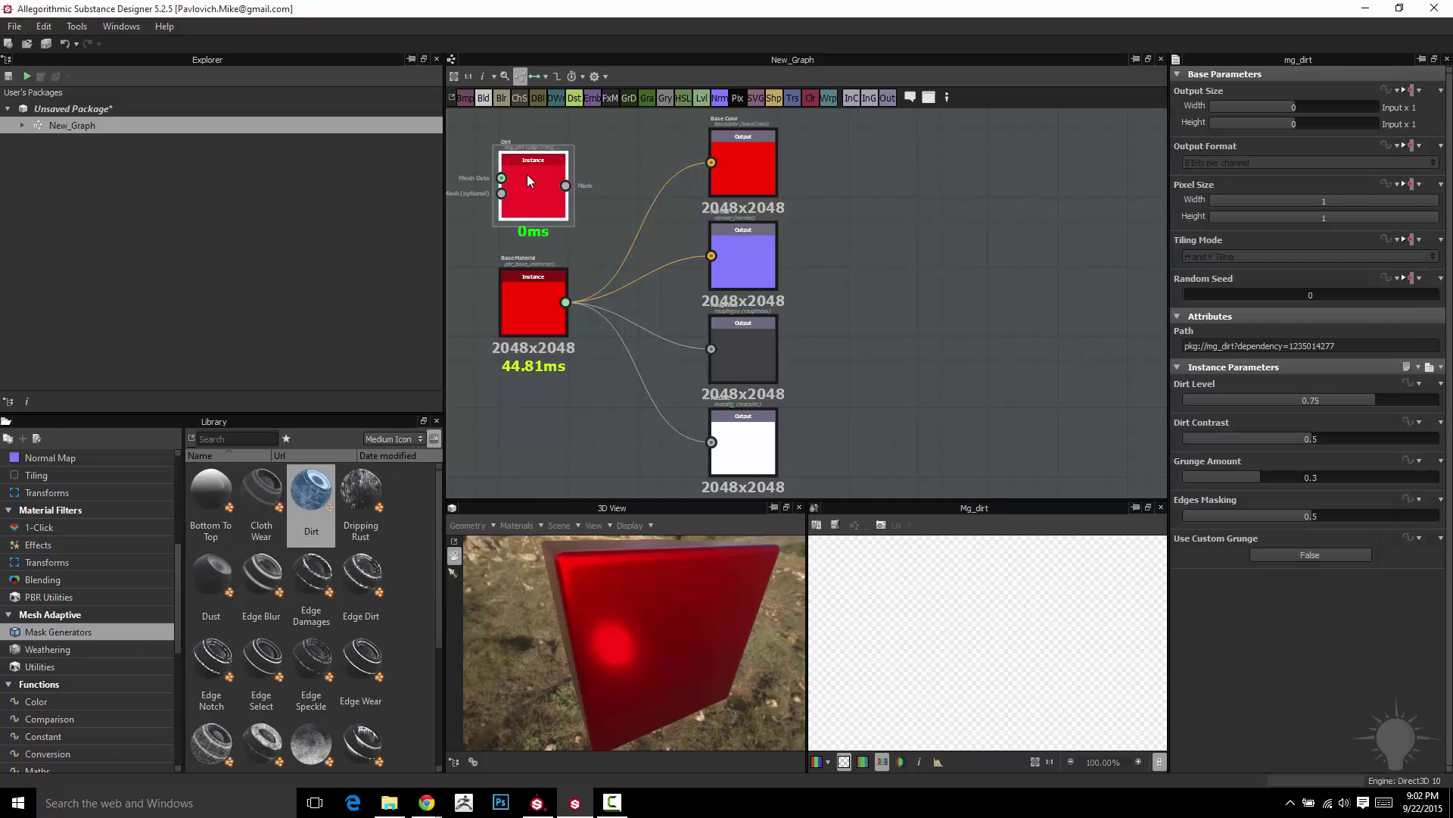
Examine the Dirt node's inputs up close and set its Dirt Level to 0.89.
{"action": "scroll", "coordinate": [596, 212], "scroll_direction": "up", "scroll_amount": 2}
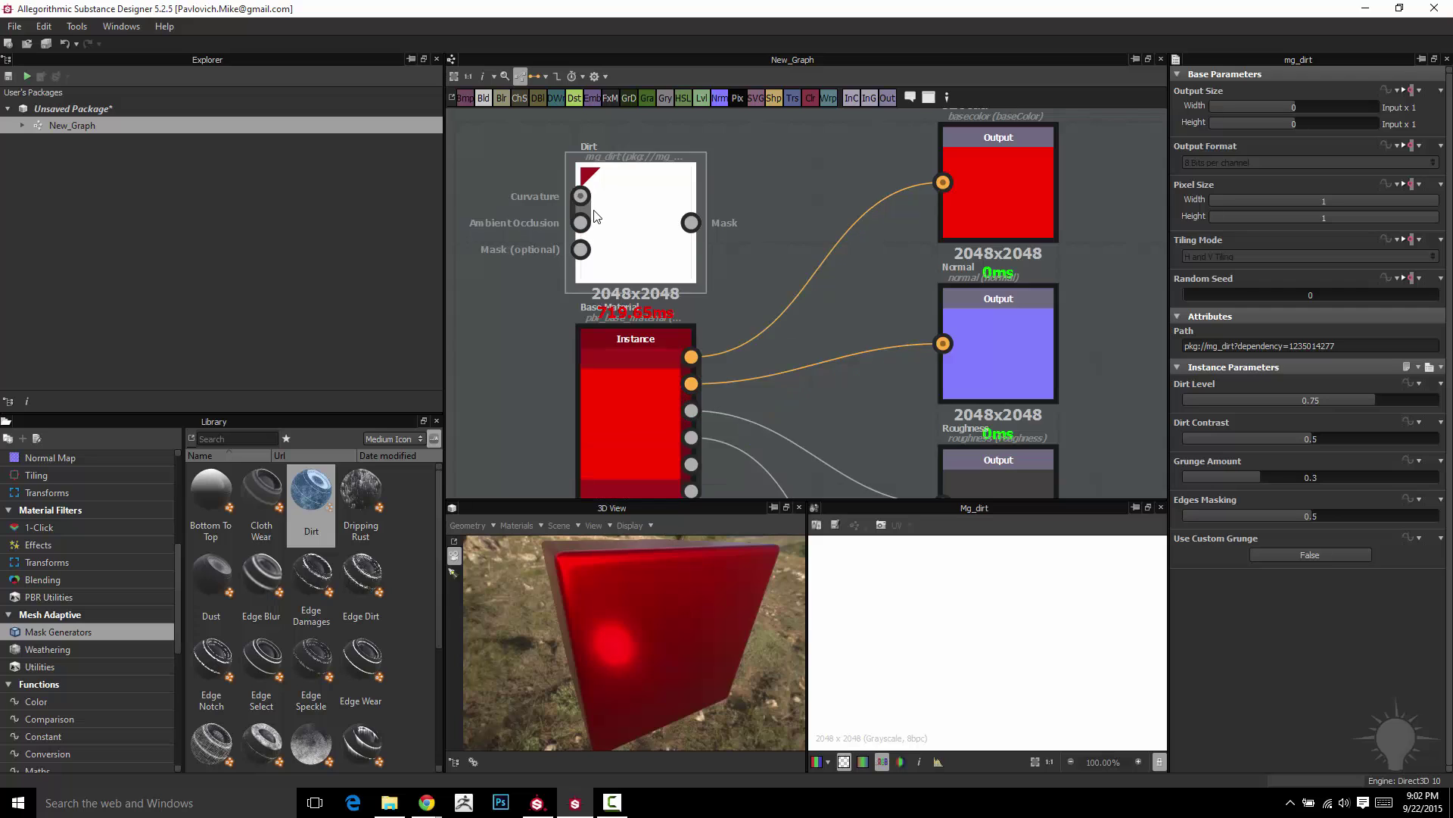
{"action": "scroll", "coordinate": [594, 206], "scroll_direction": "up", "scroll_amount": 4}
{"action": "scroll", "coordinate": [624, 198], "scroll_direction": "down", "scroll_amount": 5}
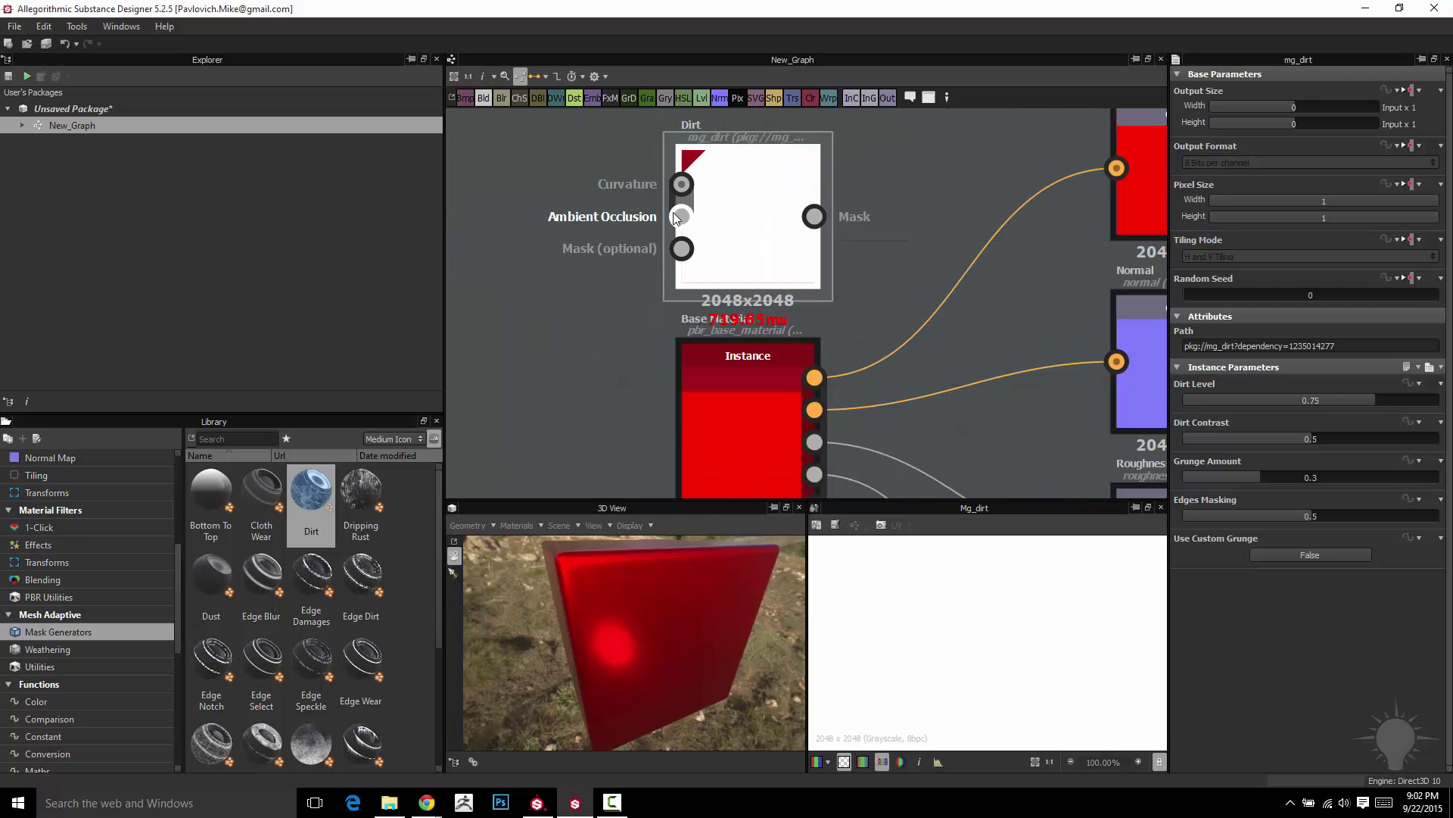
{"action": "scroll", "coordinate": [688, 214], "scroll_direction": "up", "scroll_amount": 3}
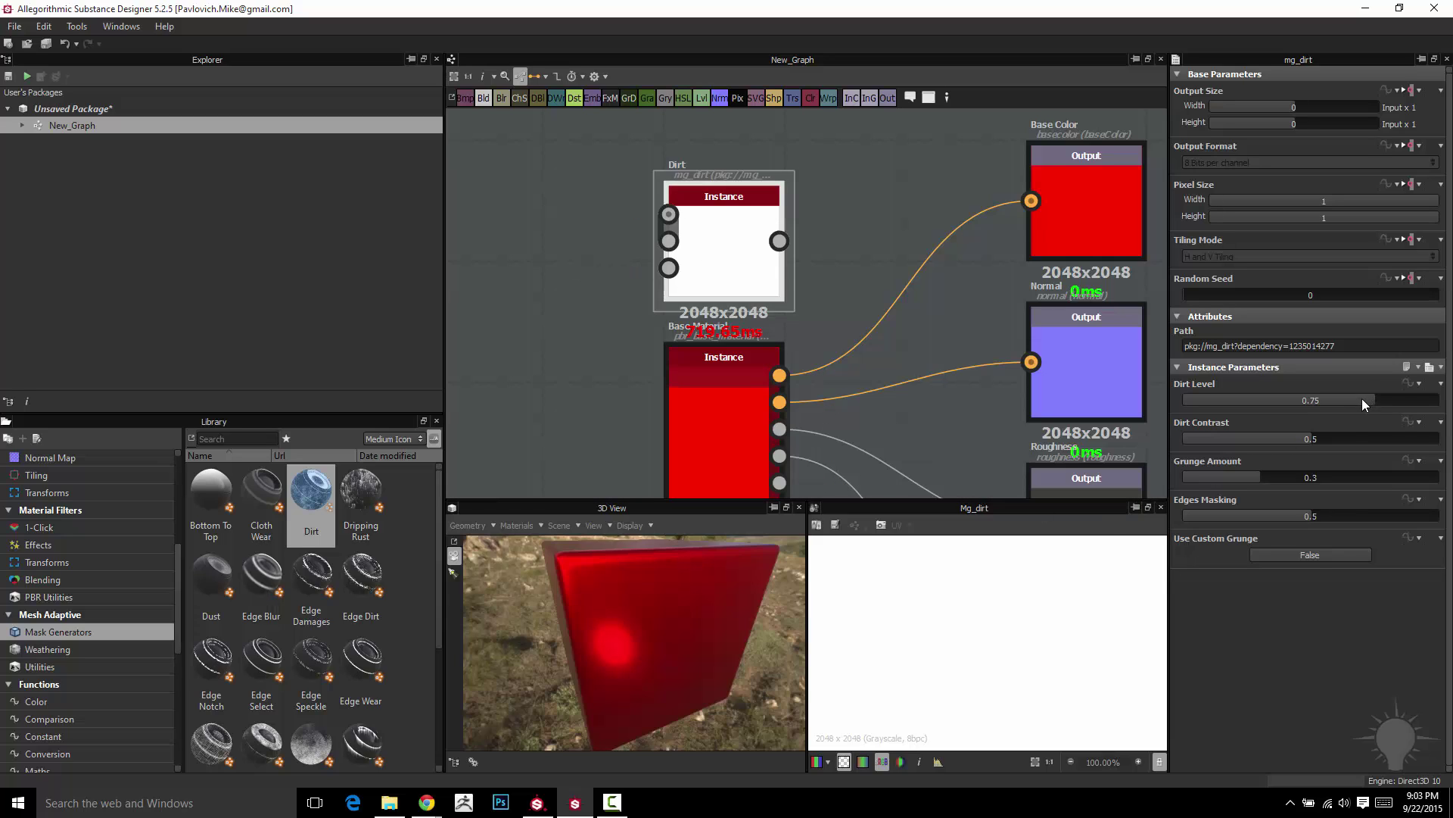
{"action": "left_click_drag", "start_coordinate": [1363, 401], "coordinate": [1262, 402]}
Switch back to Substance Painter and examine the lowest Fill effect on the Paint Color mask, the addable effects, and the baked curvature texture.
{"action": "left_click", "coordinate": [574, 804]}
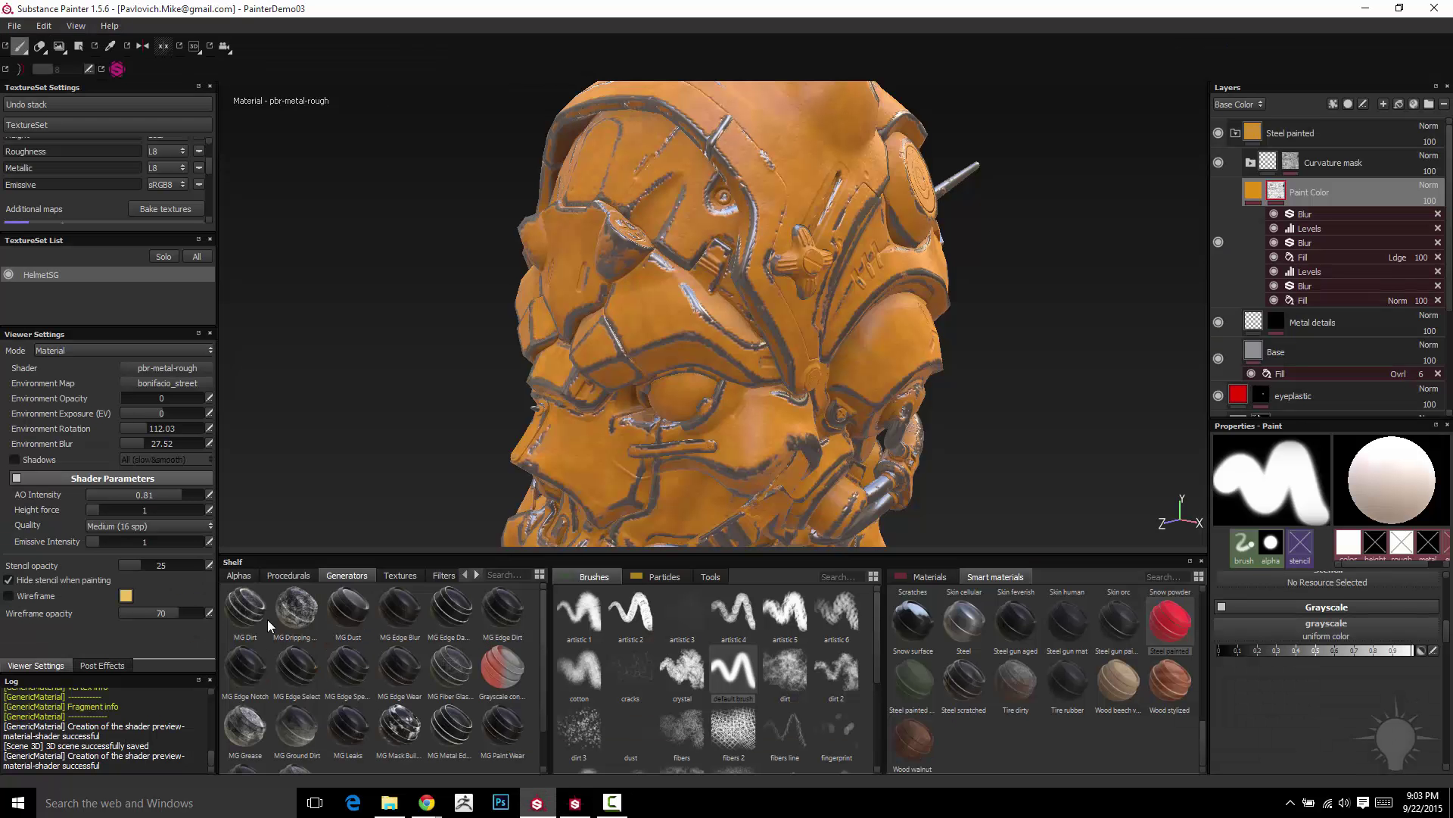
{"action": "mouse_move", "coordinate": [359, 625]}
{"action": "left_click", "coordinate": [1320, 302]}
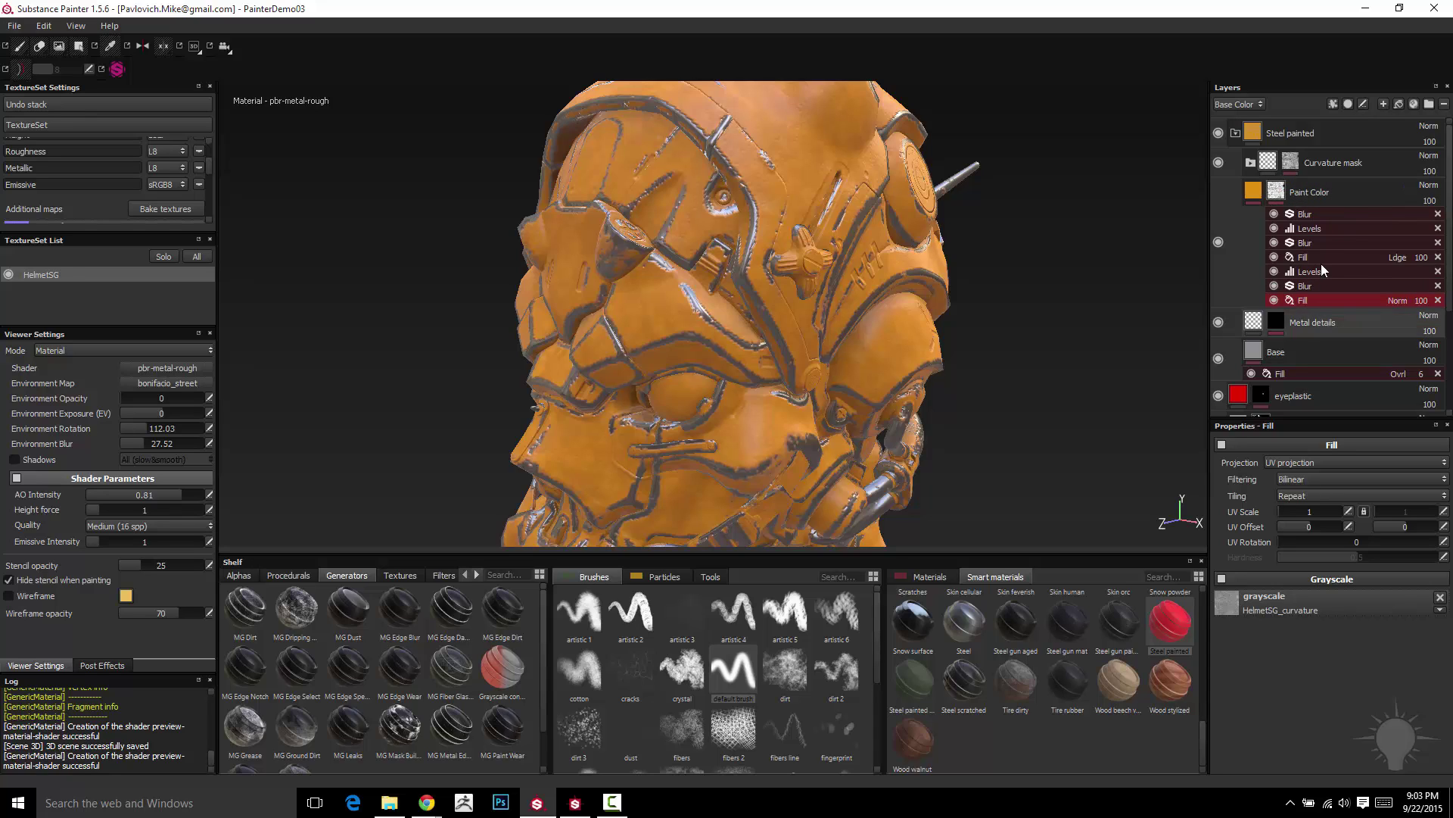
{"action": "left_click", "coordinate": [1335, 103]}
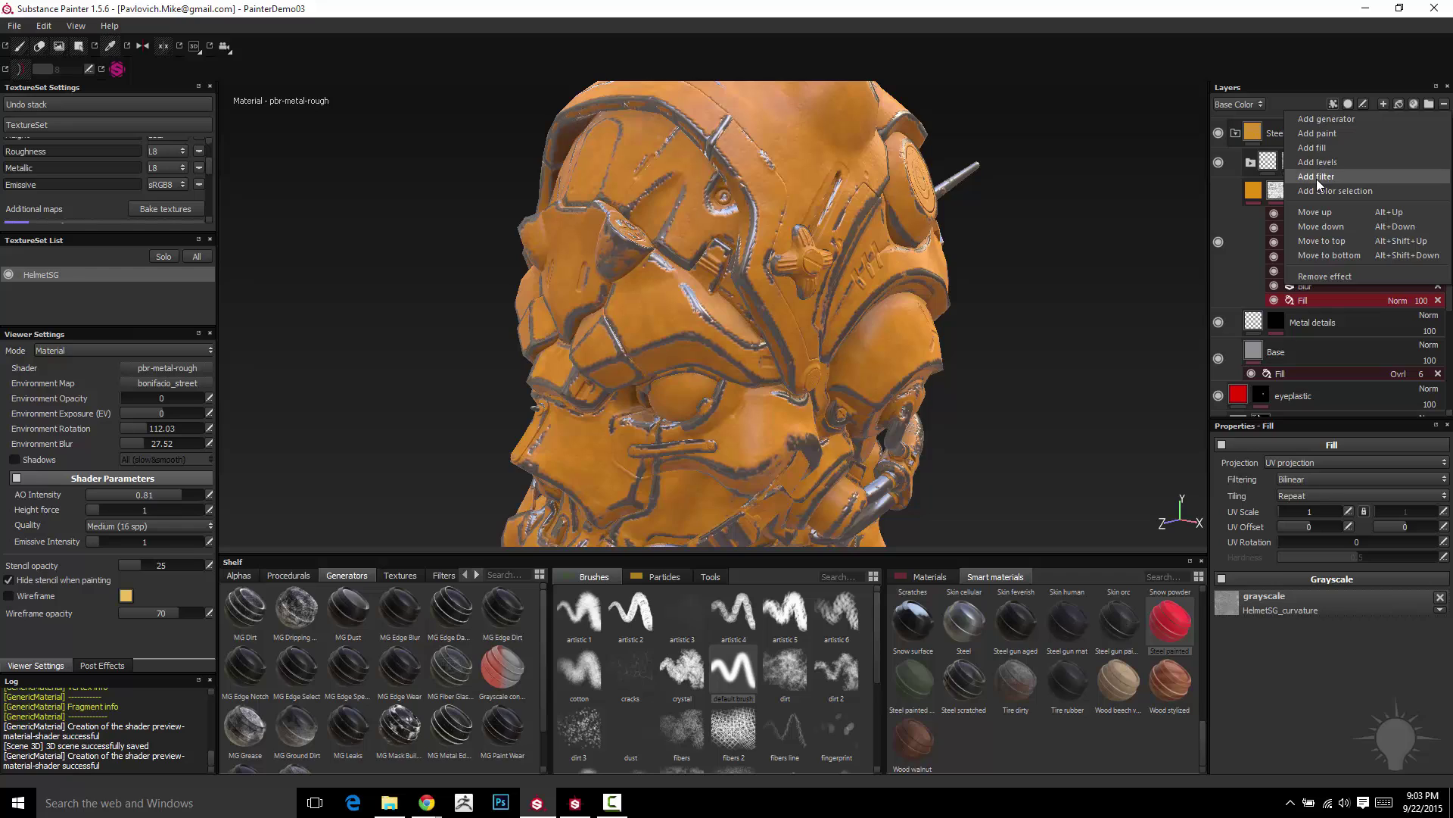
{"action": "left_click", "coordinate": [1279, 100]}
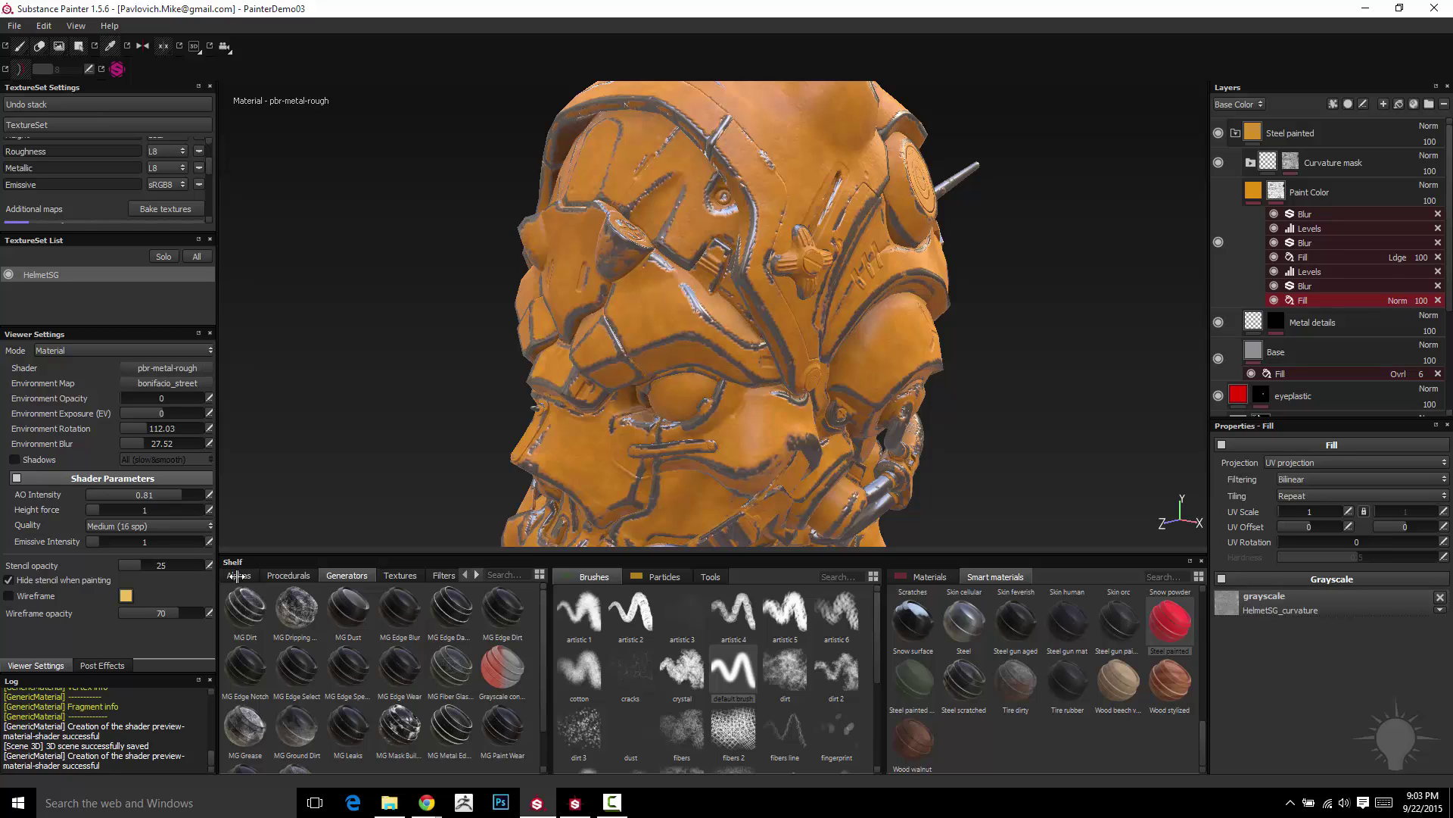
{"action": "left_click", "coordinate": [401, 575]}
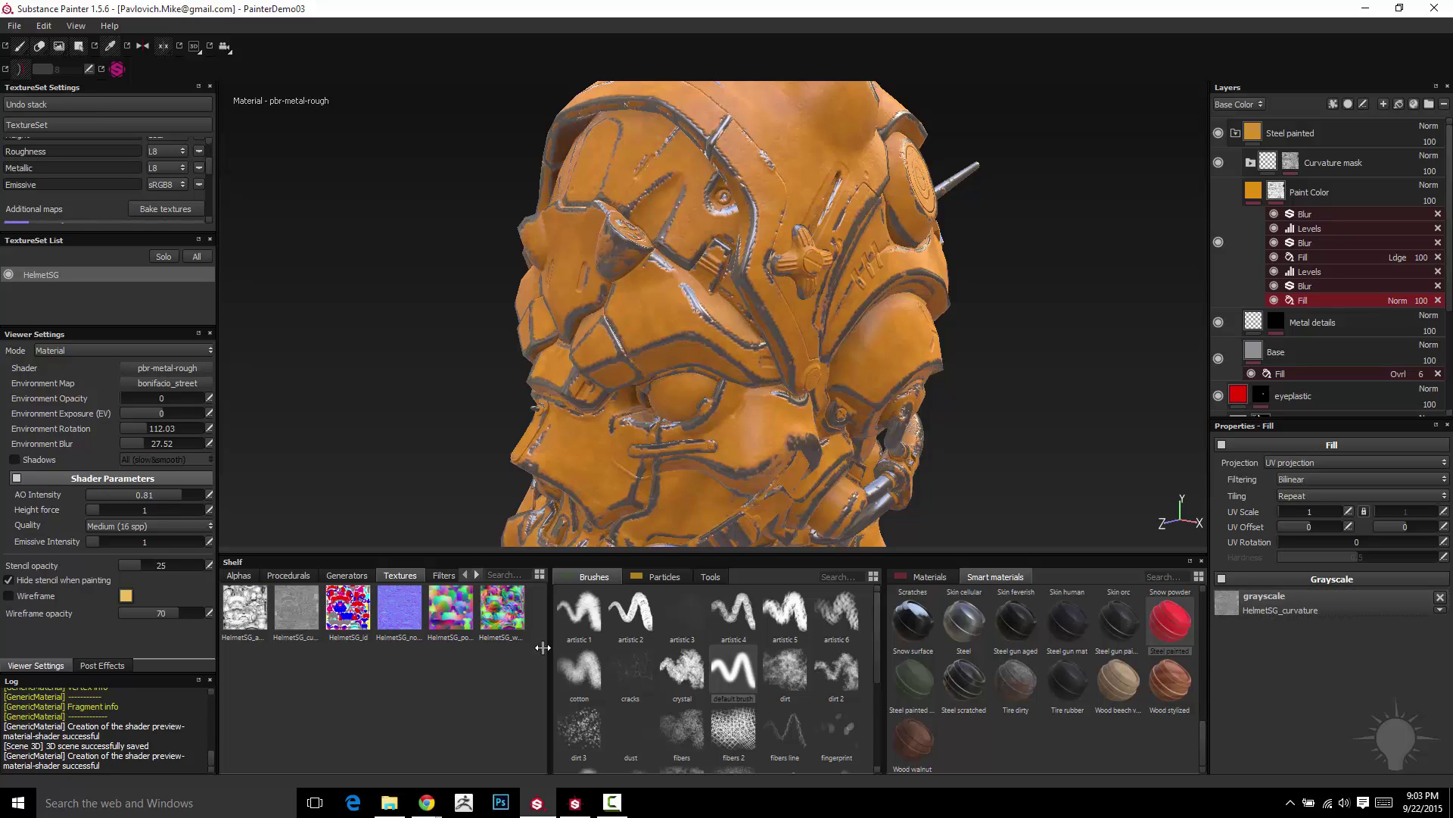
{"action": "mouse_move", "coordinate": [287, 604]}
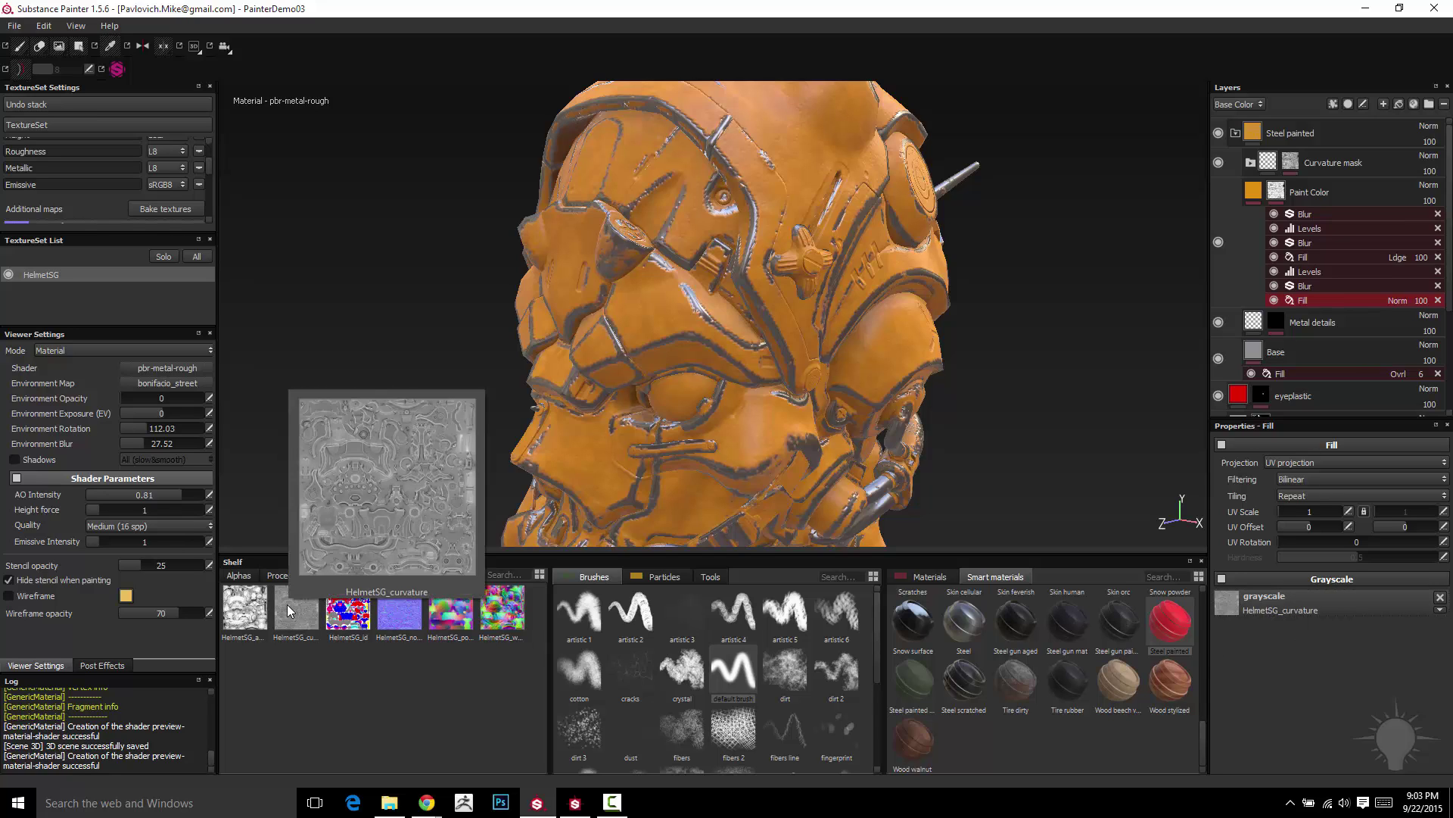
Inspect the Blur, Levels and BnW Spots 2 Fill effects on the Paint Color mask, and preview the mask they produce.
{"action": "left_click", "coordinate": [1314, 288]}
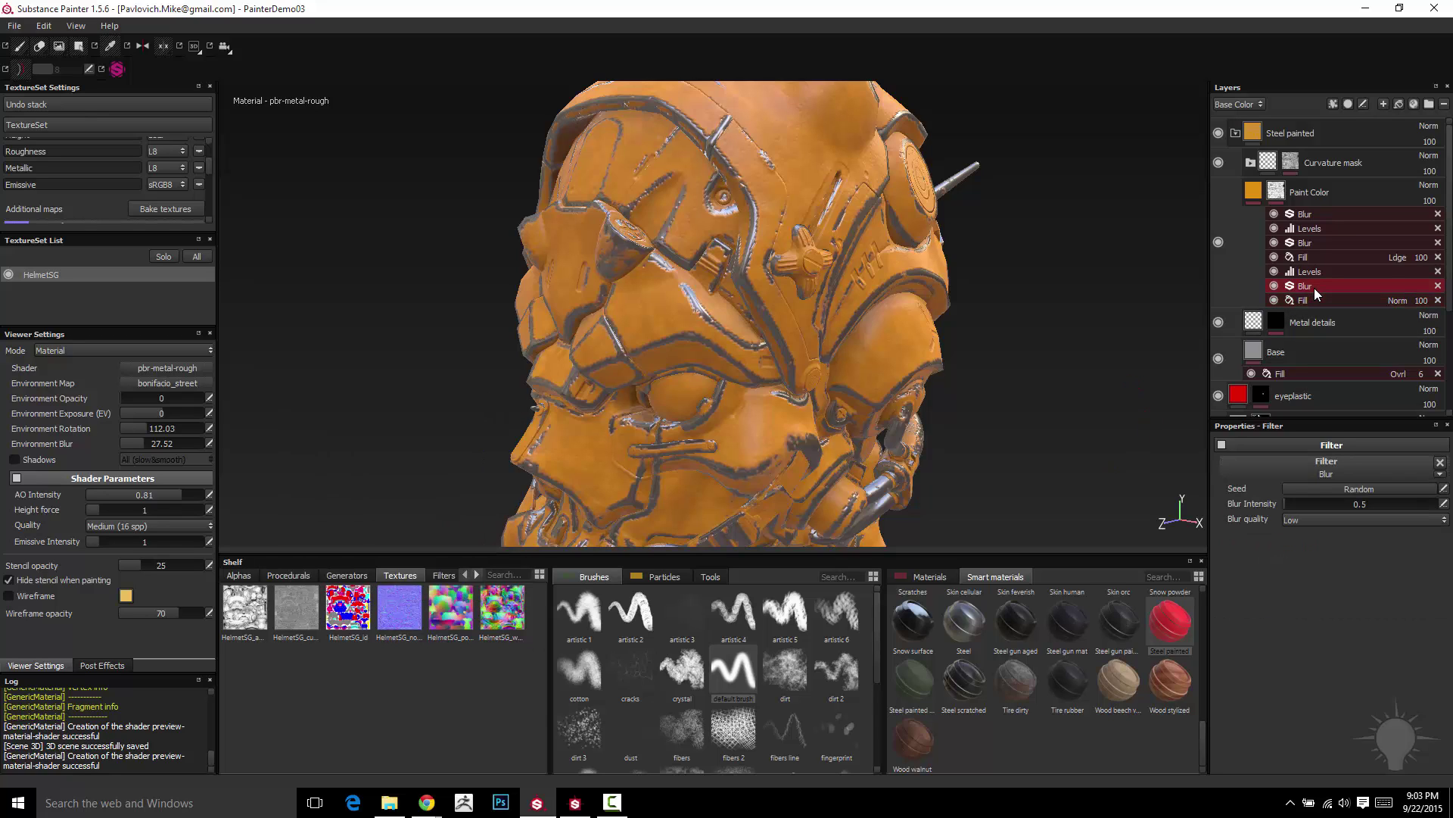
{"action": "left_click", "coordinate": [1318, 274]}
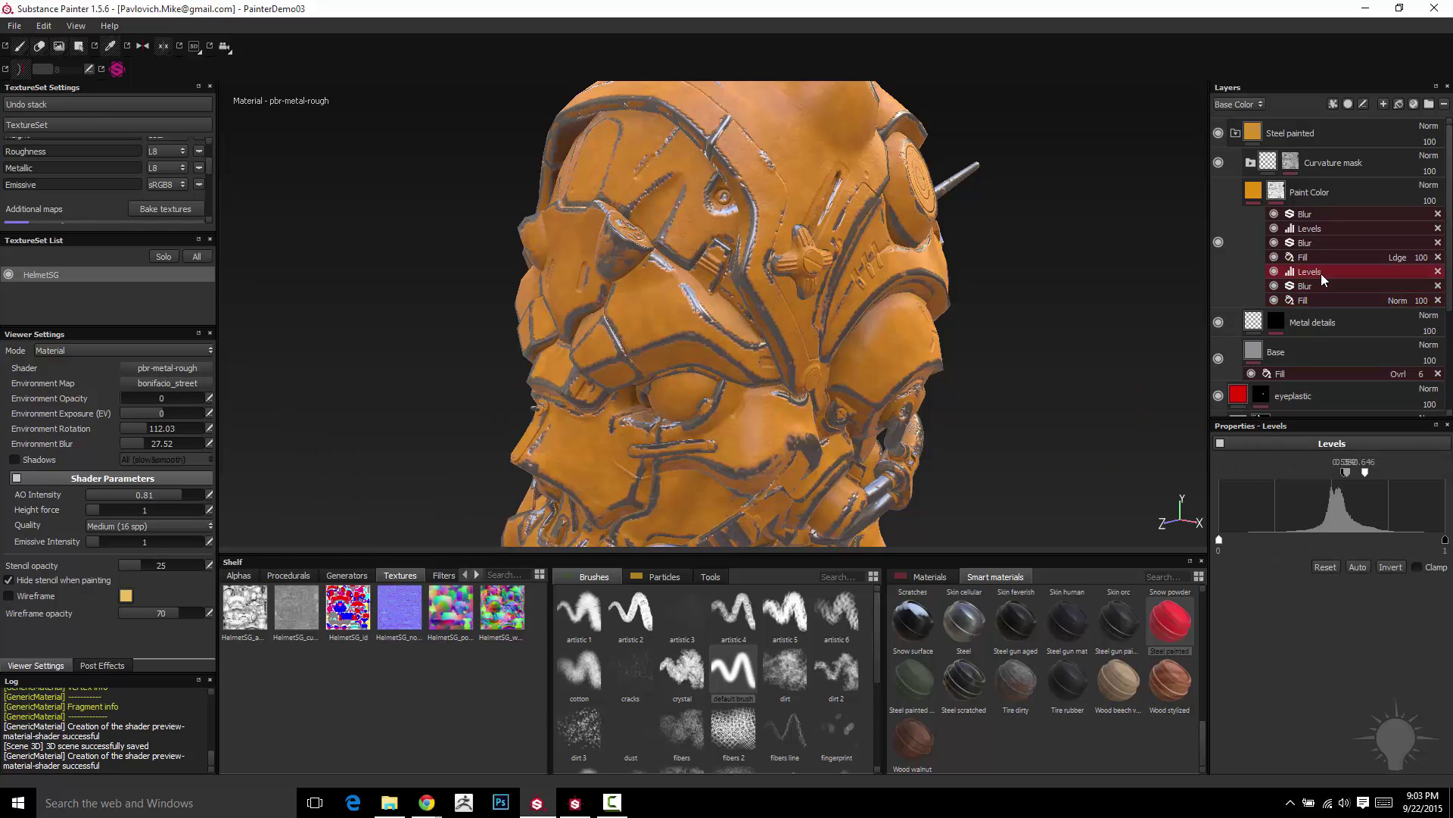
{"action": "left_click", "coordinate": [1319, 257]}
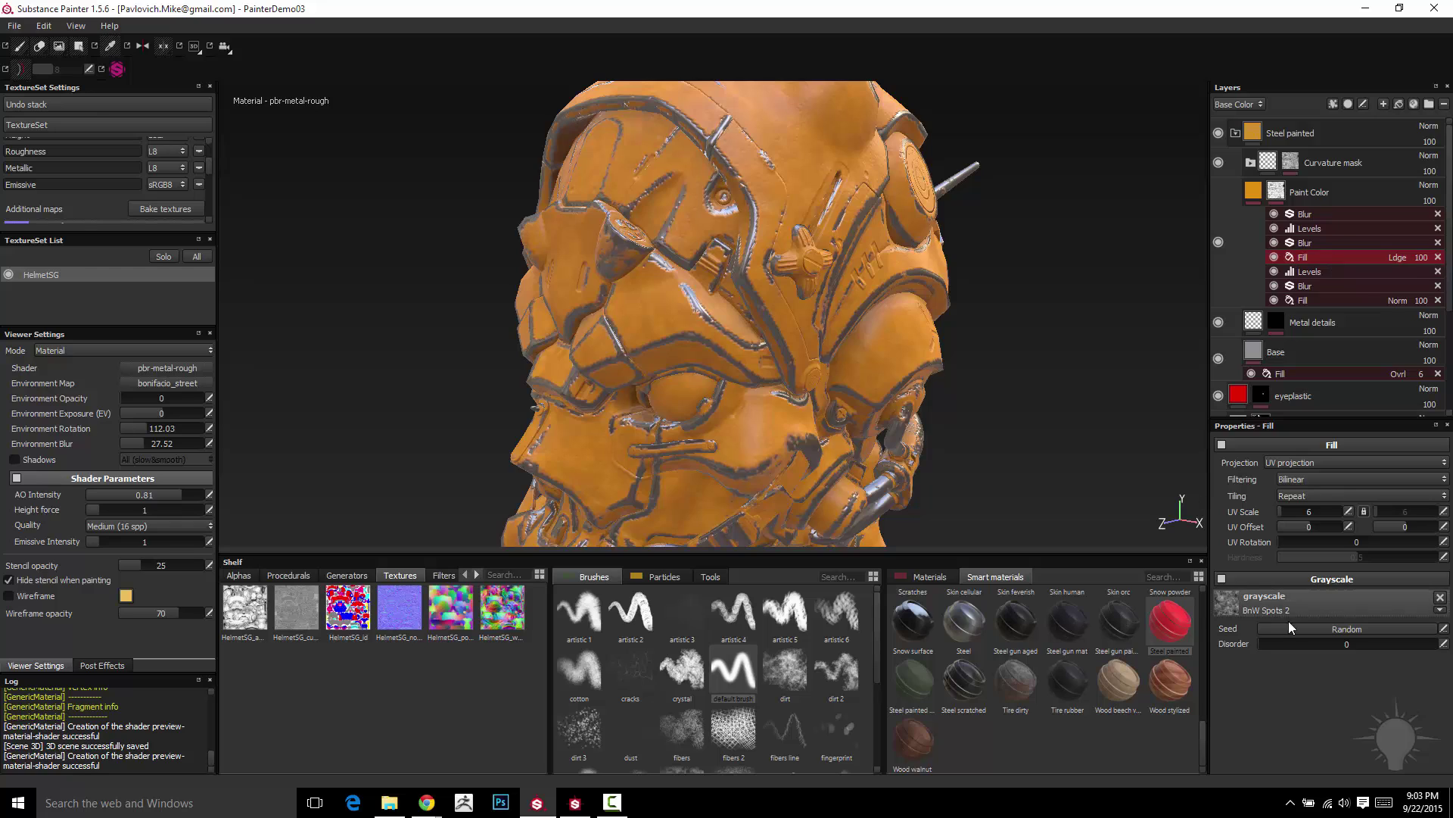
{"action": "left_click", "coordinate": [302, 577]}
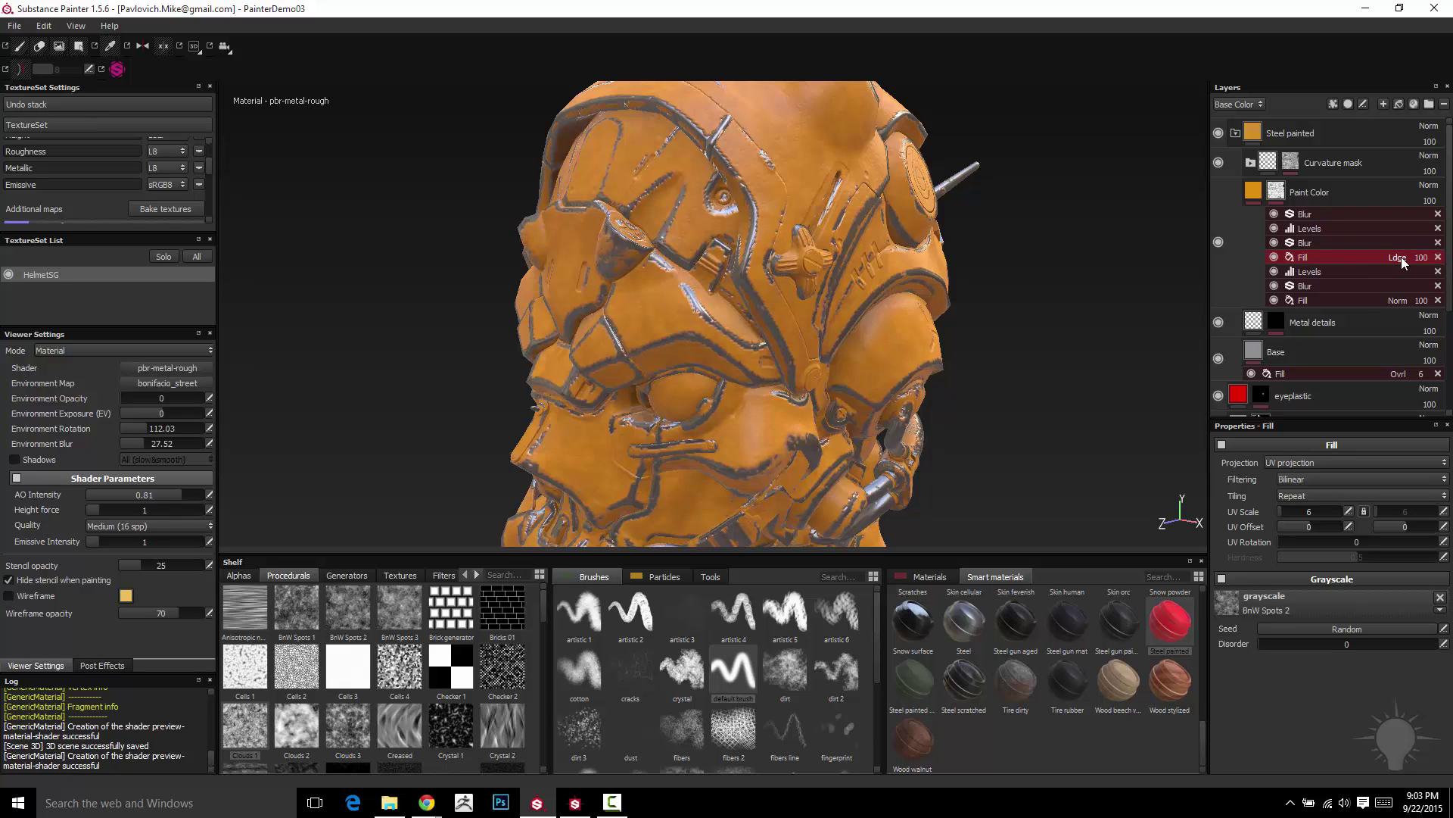
{"action": "left_click", "coordinate": [1327, 228]}
{"action": "left_click", "coordinate": [1321, 214]}
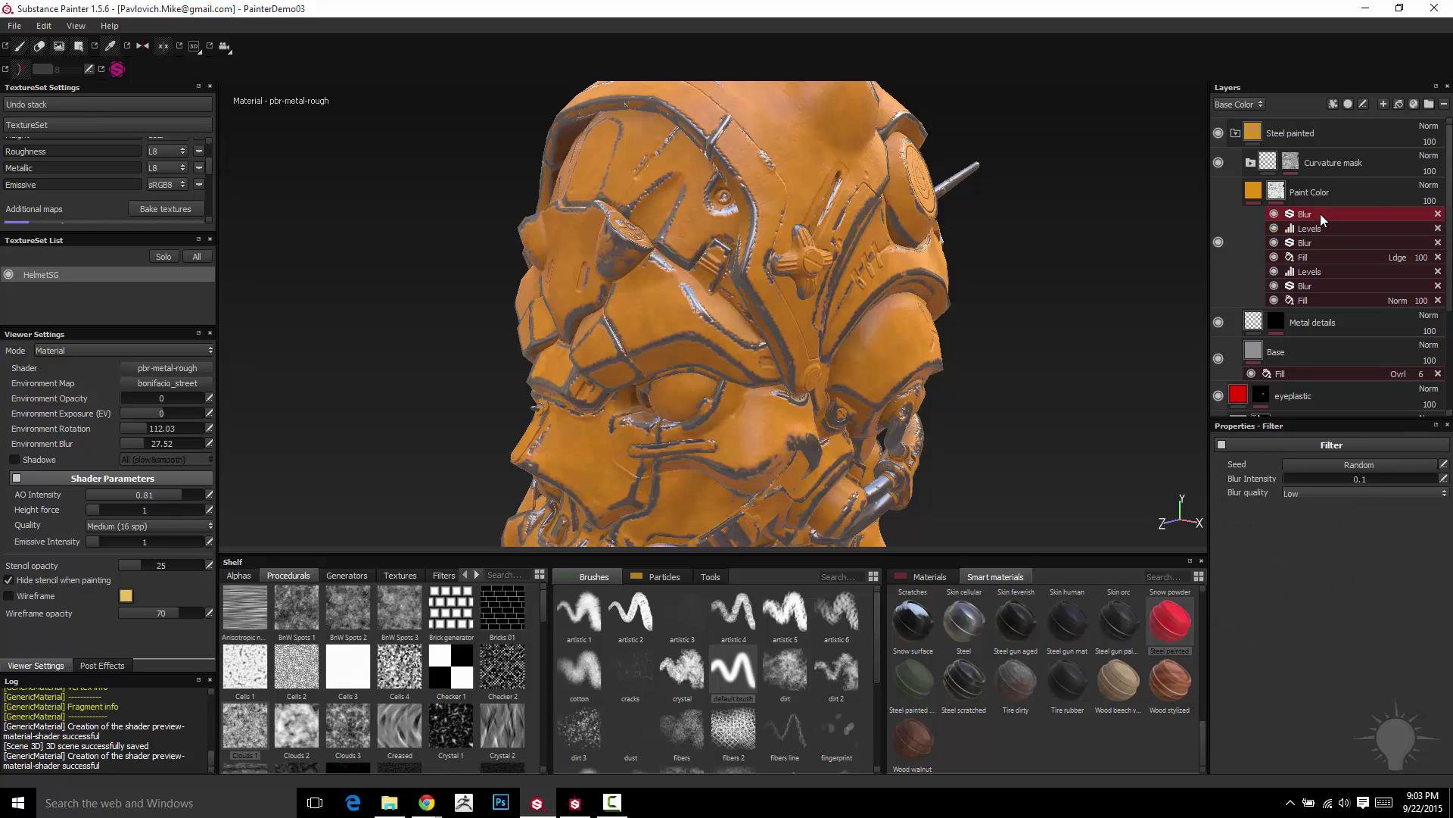
{"action": "left_click", "coordinate": [1277, 193]}
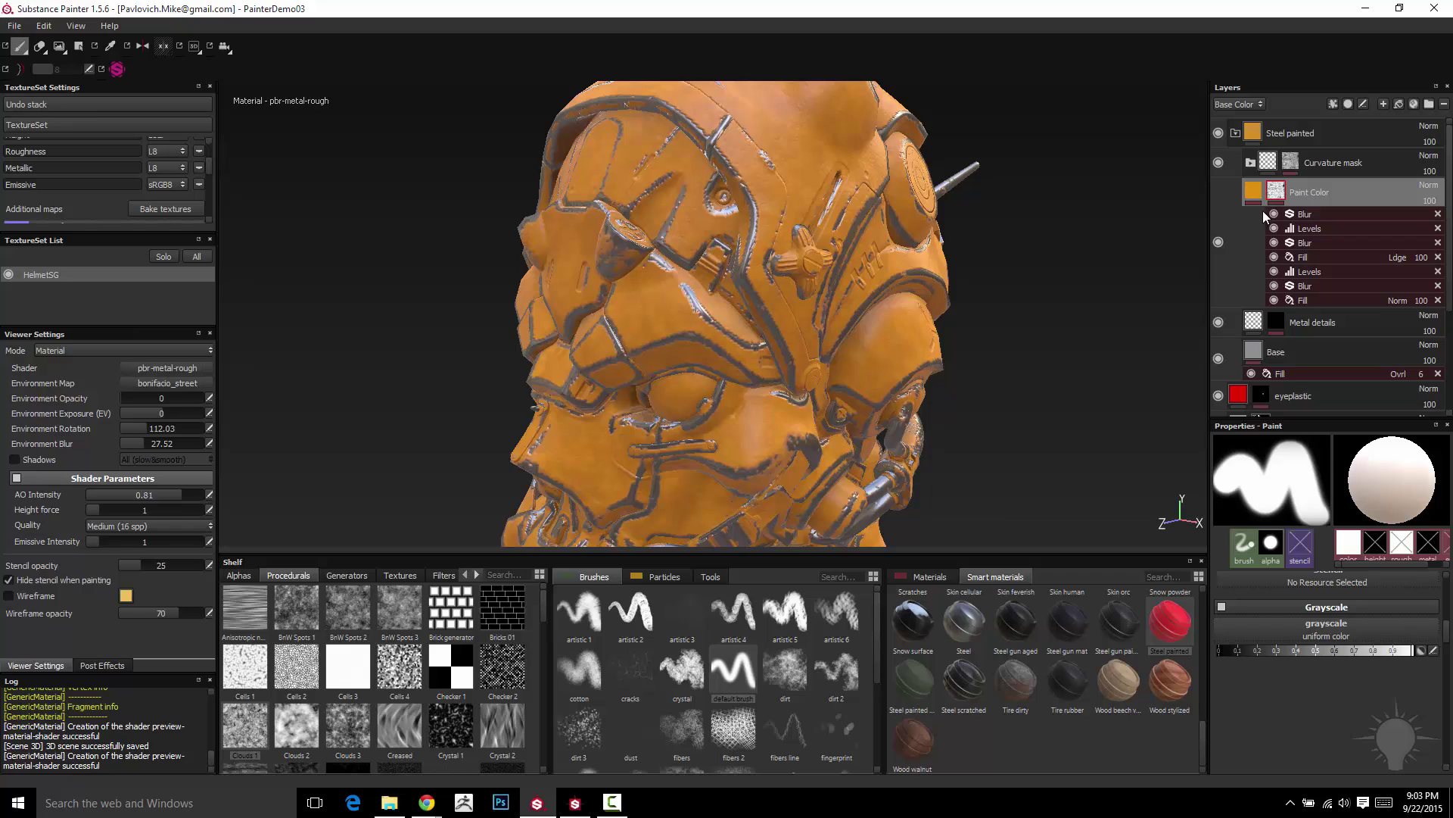
{"action": "mouse_move", "coordinate": [1280, 195]}
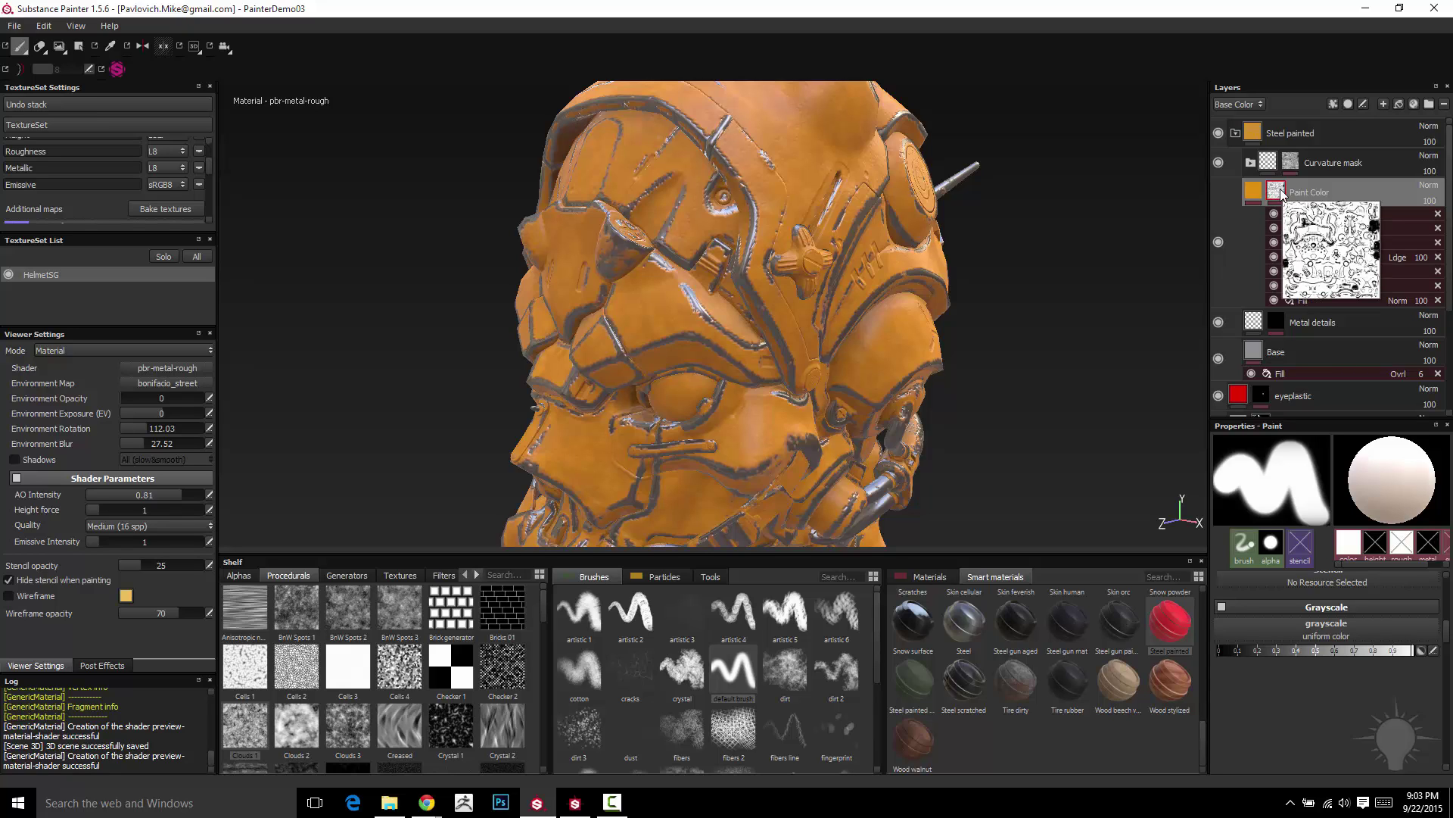
Switch to Substance Designer, import all six baked HelmetSG maps into the unsaved package, and expand its Resources folder.
{"action": "left_click", "coordinate": [575, 802]}
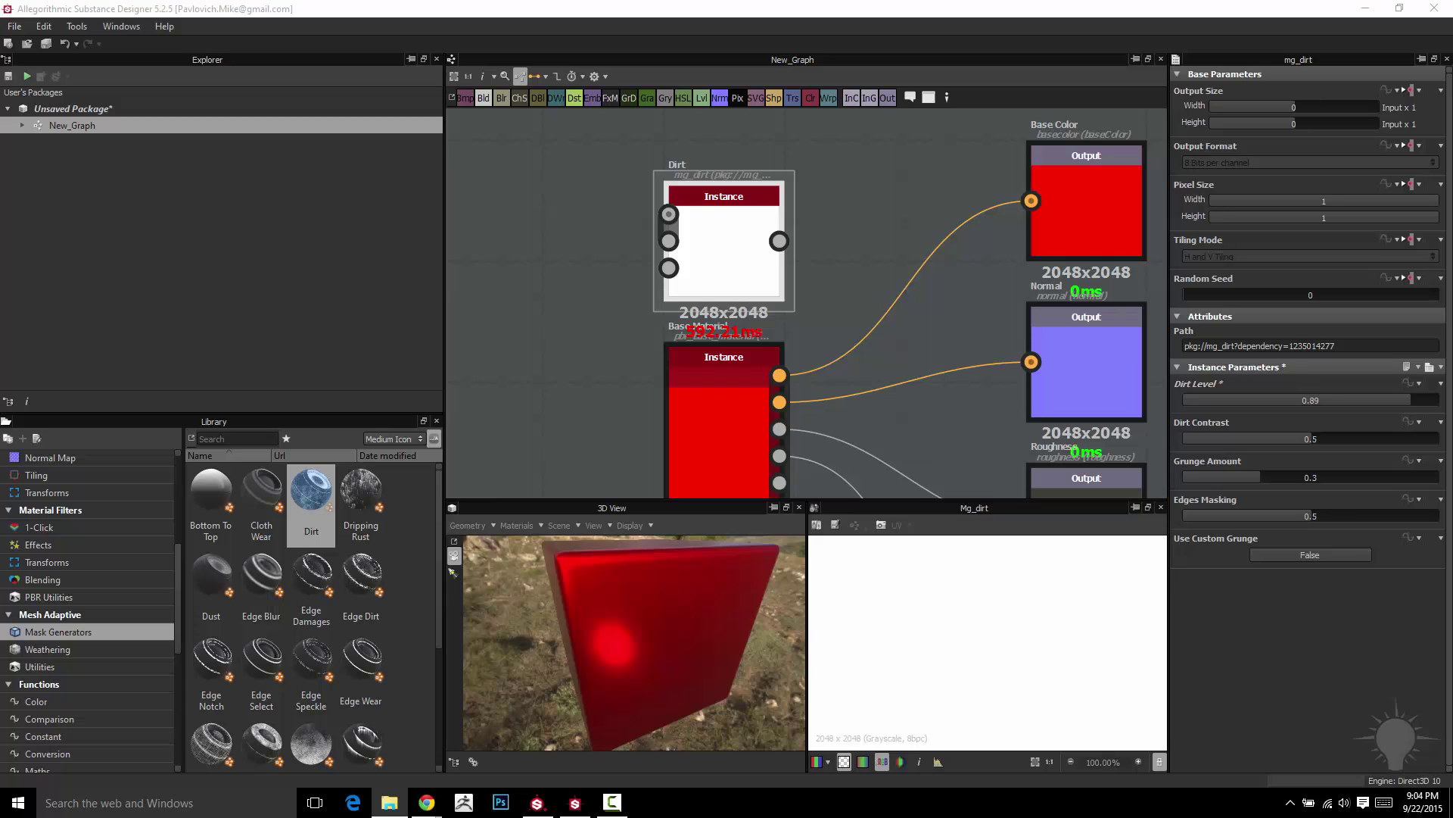
{"action": "left_click_drag", "start_coordinate": [459, 262], "coordinate": [76, 126]}
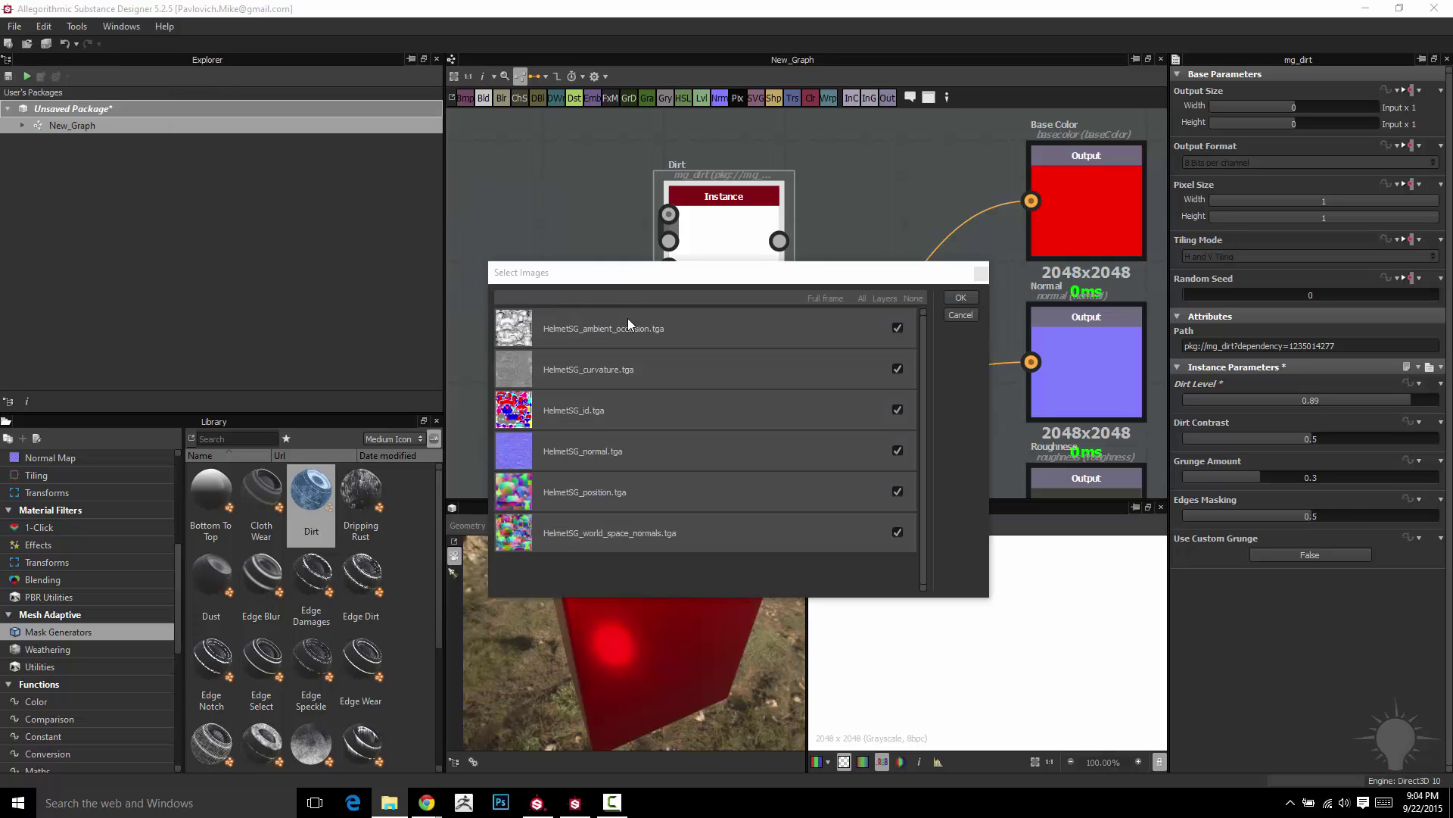
{"action": "left_click", "coordinate": [958, 297]}
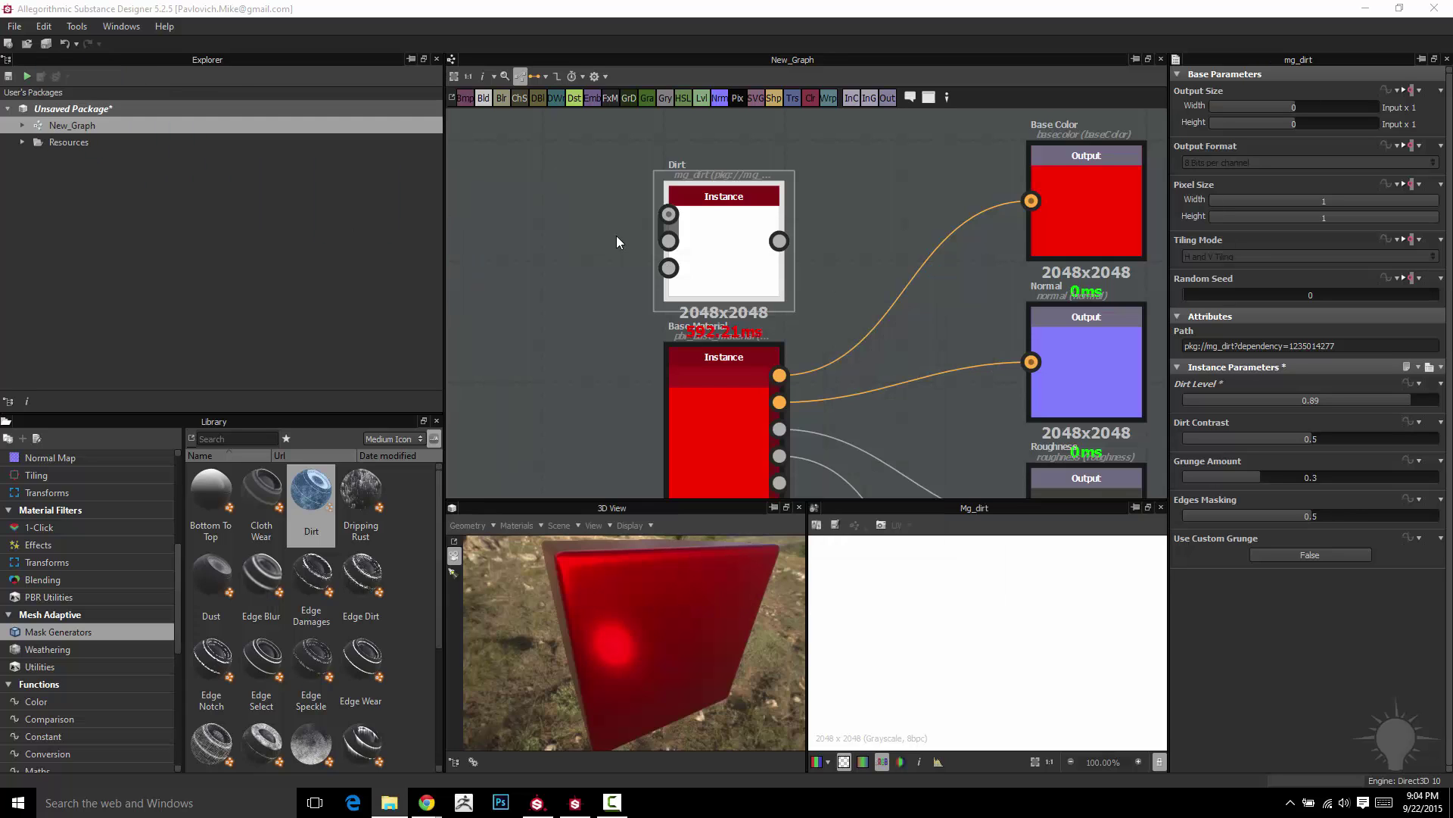
{"action": "scroll", "coordinate": [616, 240], "scroll_direction": "down", "scroll_amount": 5}
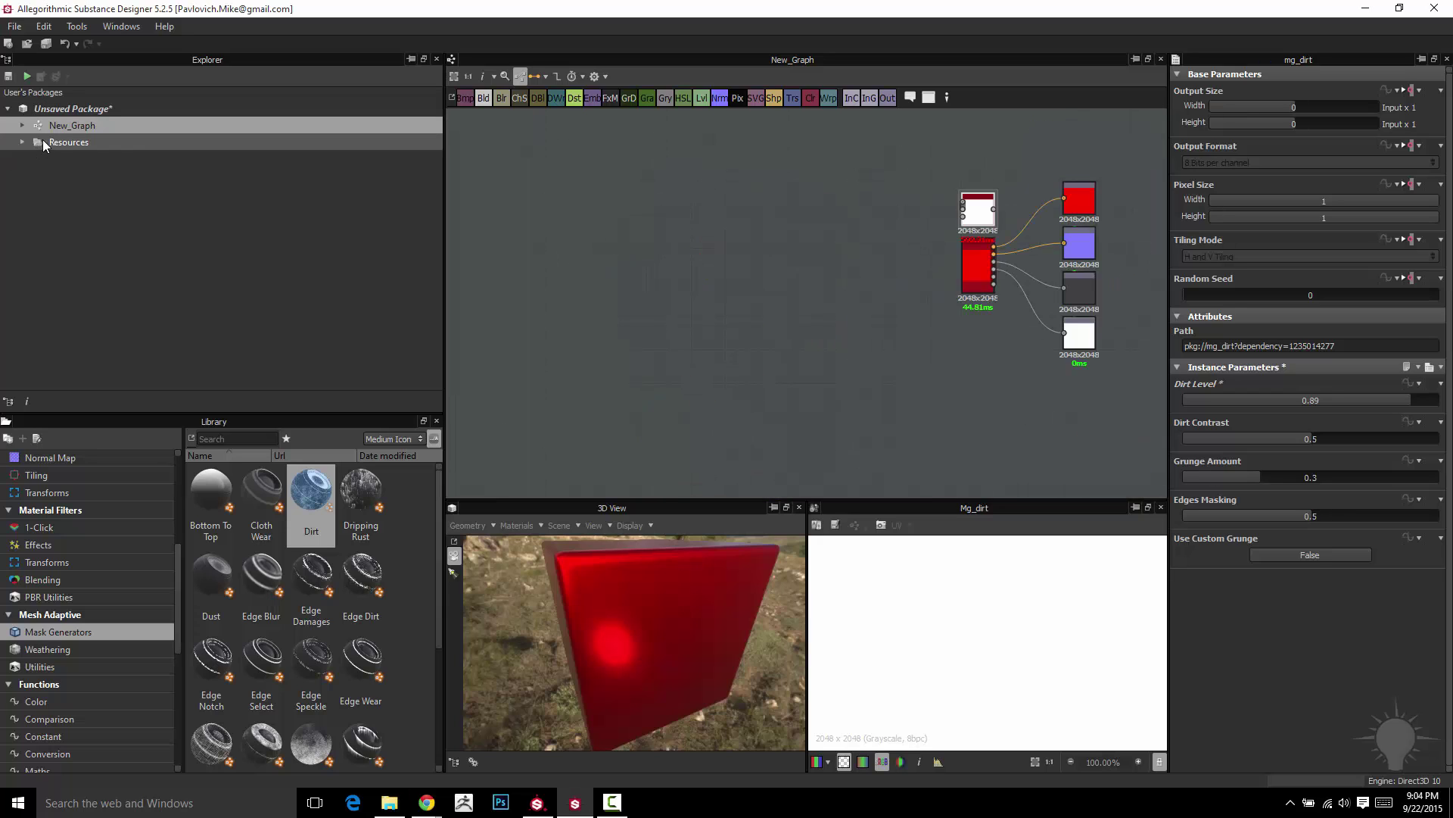
{"action": "left_click", "coordinate": [22, 142]}
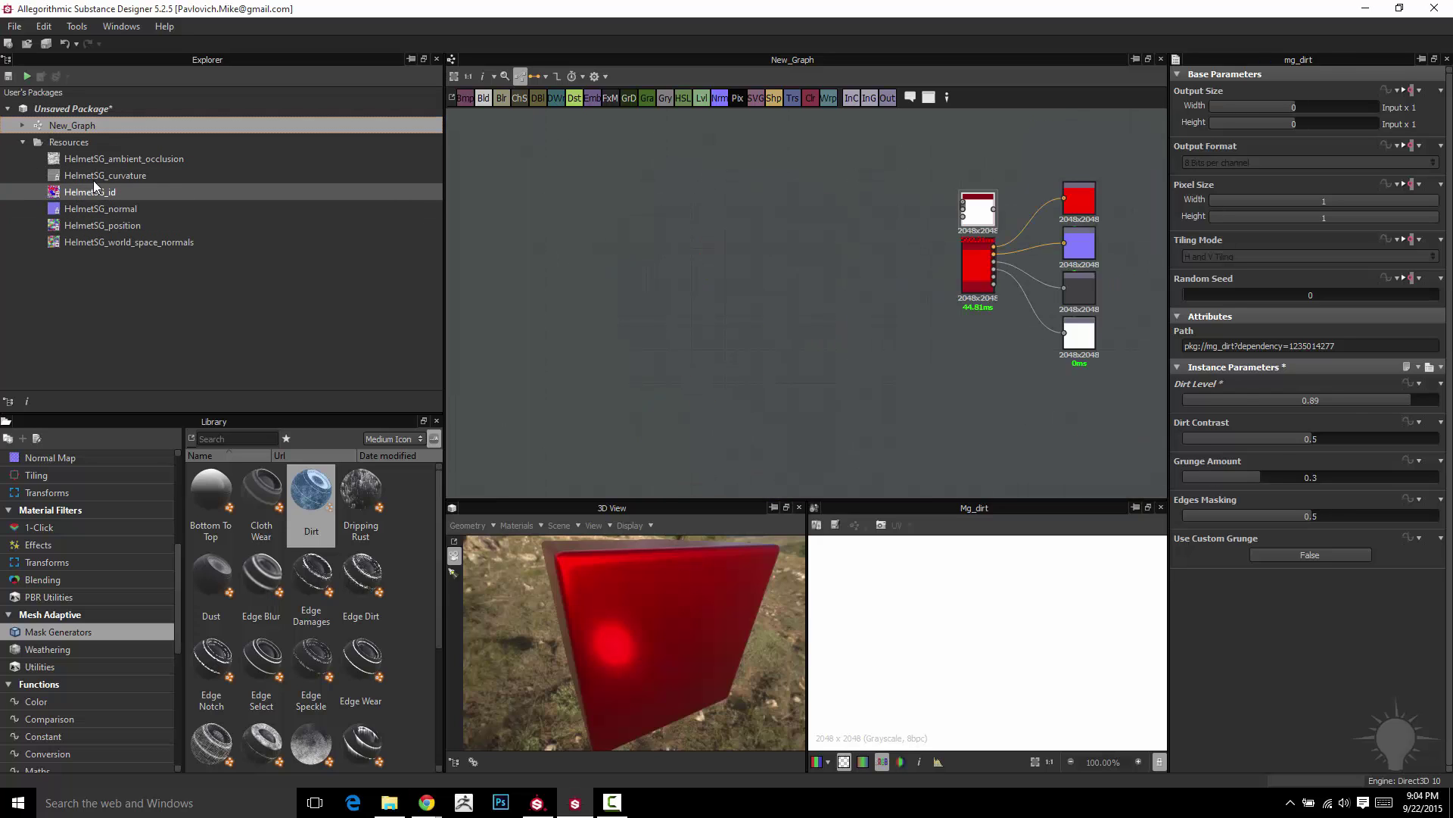
Place the HelmetSG_curvature map in the graph as a grayscale bitmap node and enlarge the 2D preview to show the whole map.
{"action": "left_click", "coordinate": [83, 175]}
{"action": "left_click_drag", "start_coordinate": [83, 174], "coordinate": [697, 256]}
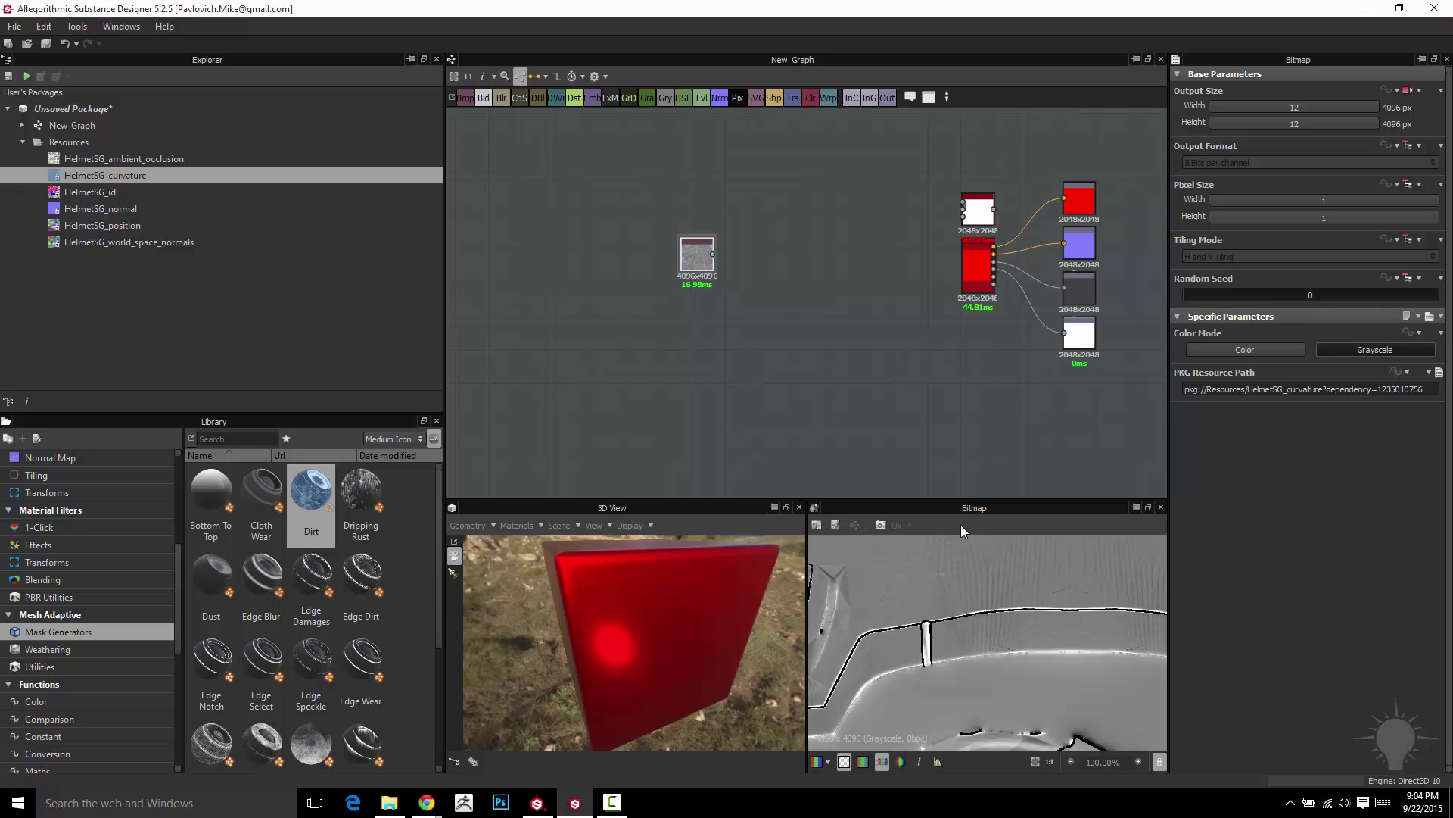
{"action": "left_click_drag", "start_coordinate": [961, 497], "coordinate": [957, 376]}
{"action": "scroll", "coordinate": [914, 502], "scroll_direction": "down", "scroll_amount": 5}
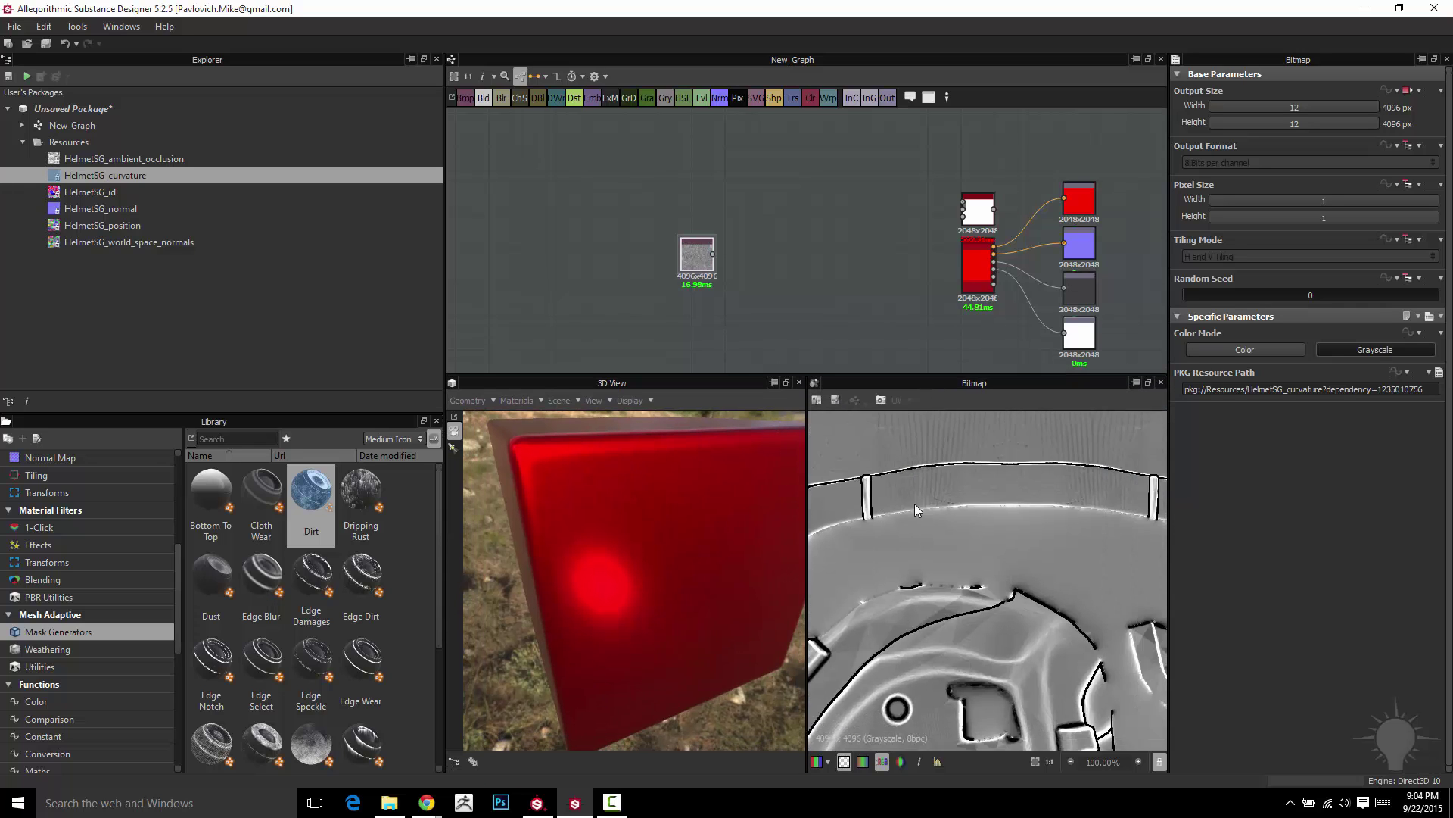
{"action": "left_click_drag", "start_coordinate": [806, 475], "coordinate": [604, 493]}
{"action": "middle_click_drag", "start_coordinate": [800, 538], "coordinate": [848, 500]}
{"action": "left_click_drag", "start_coordinate": [696, 256], "coordinate": [606, 240]}
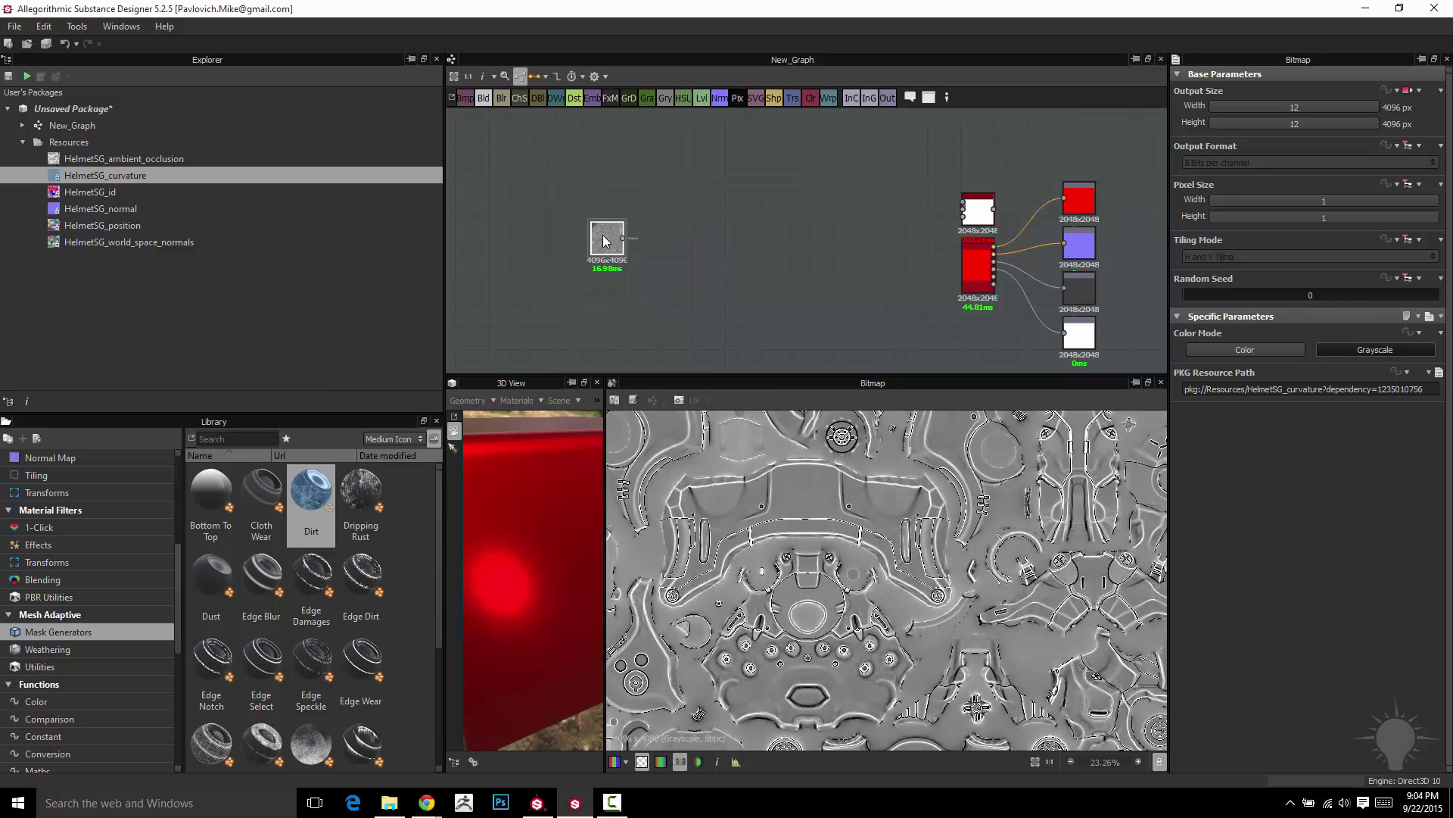
Add a Blur node fed by the curvature bitmap and set its Intensity to 0.81.
{"action": "key", "text": "space"}
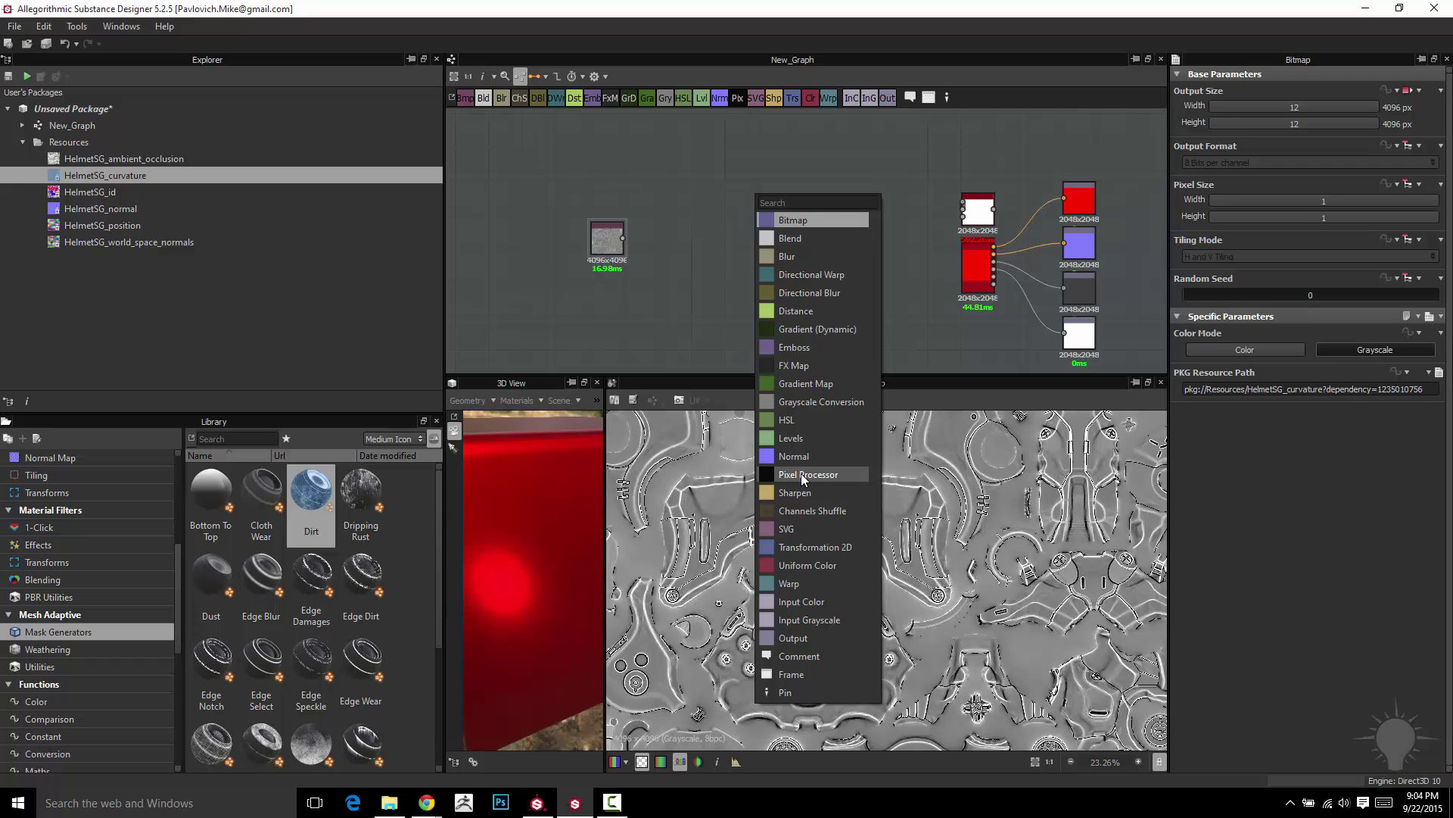
{"action": "left_click", "coordinate": [787, 256]}
{"action": "scroll", "coordinate": [712, 252], "scroll_direction": "down", "scroll_amount": 2}
{"action": "scroll", "coordinate": [738, 277], "scroll_direction": "up", "scroll_amount": 1}
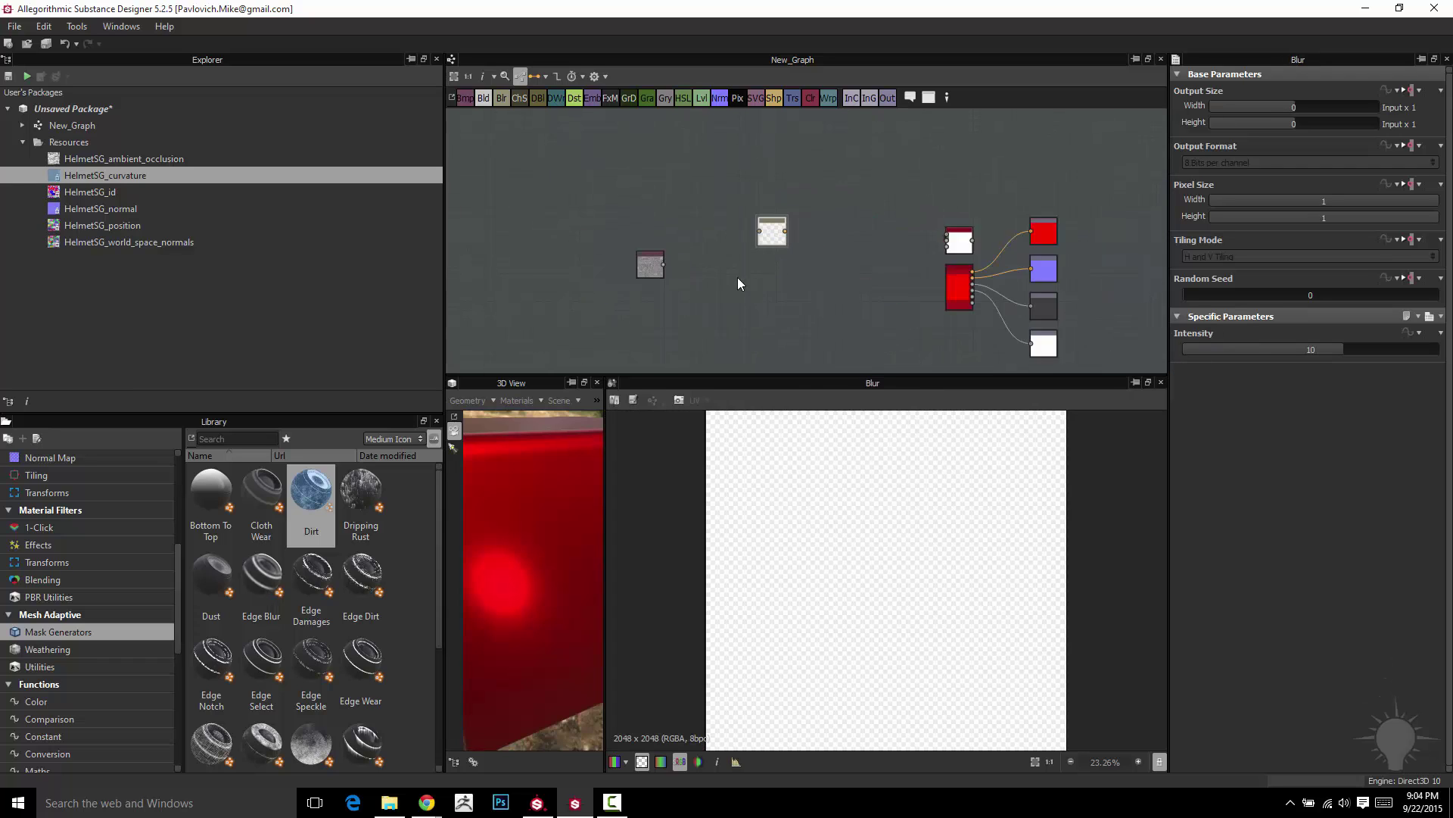
{"action": "scroll", "coordinate": [739, 280], "scroll_direction": "up", "scroll_amount": 2}
{"action": "left_click_drag", "start_coordinate": [791, 198], "coordinate": [737, 239]}
{"action": "left_click", "coordinate": [1192, 348]}
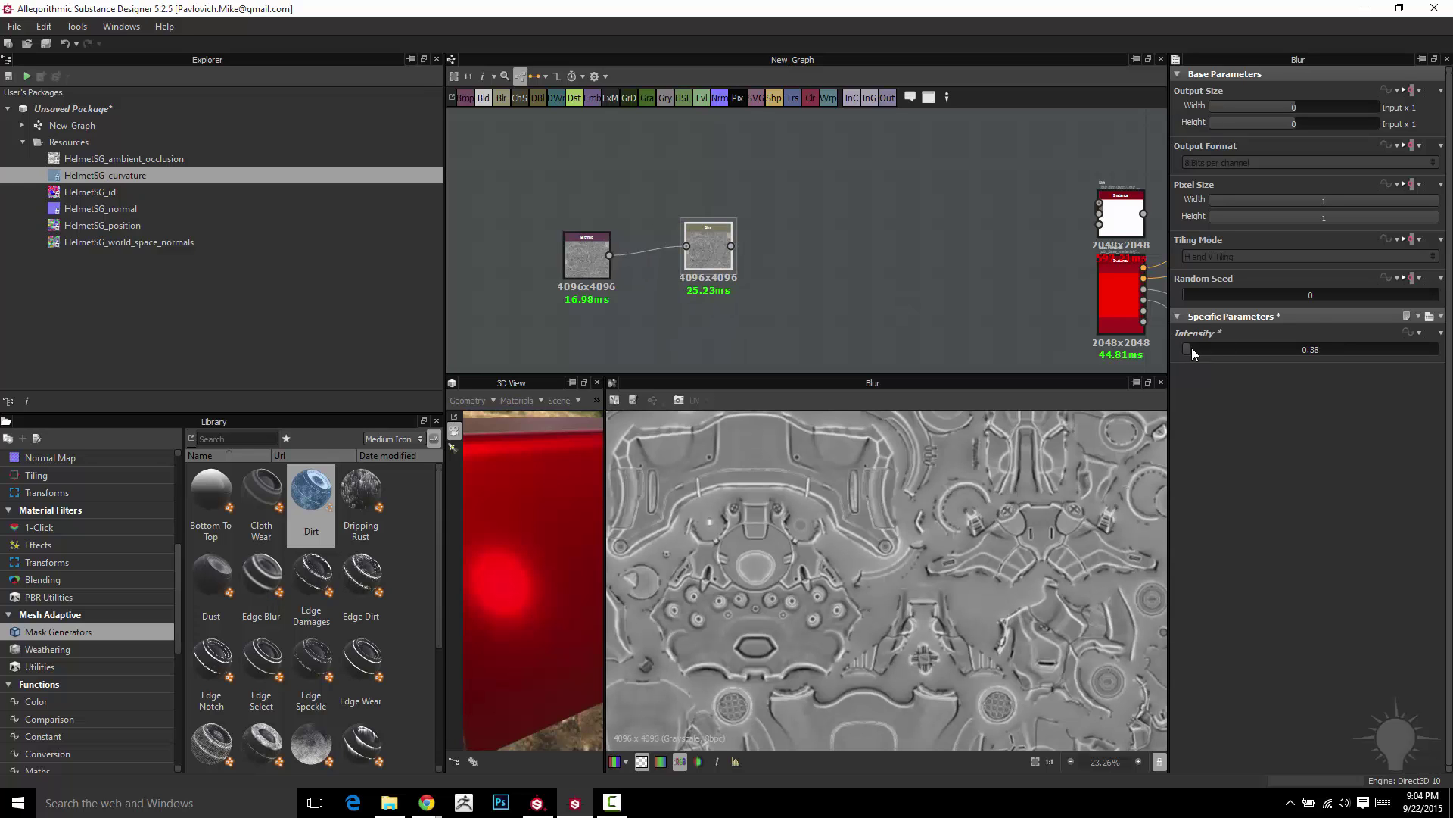
{"action": "left_click", "coordinate": [583, 257]}
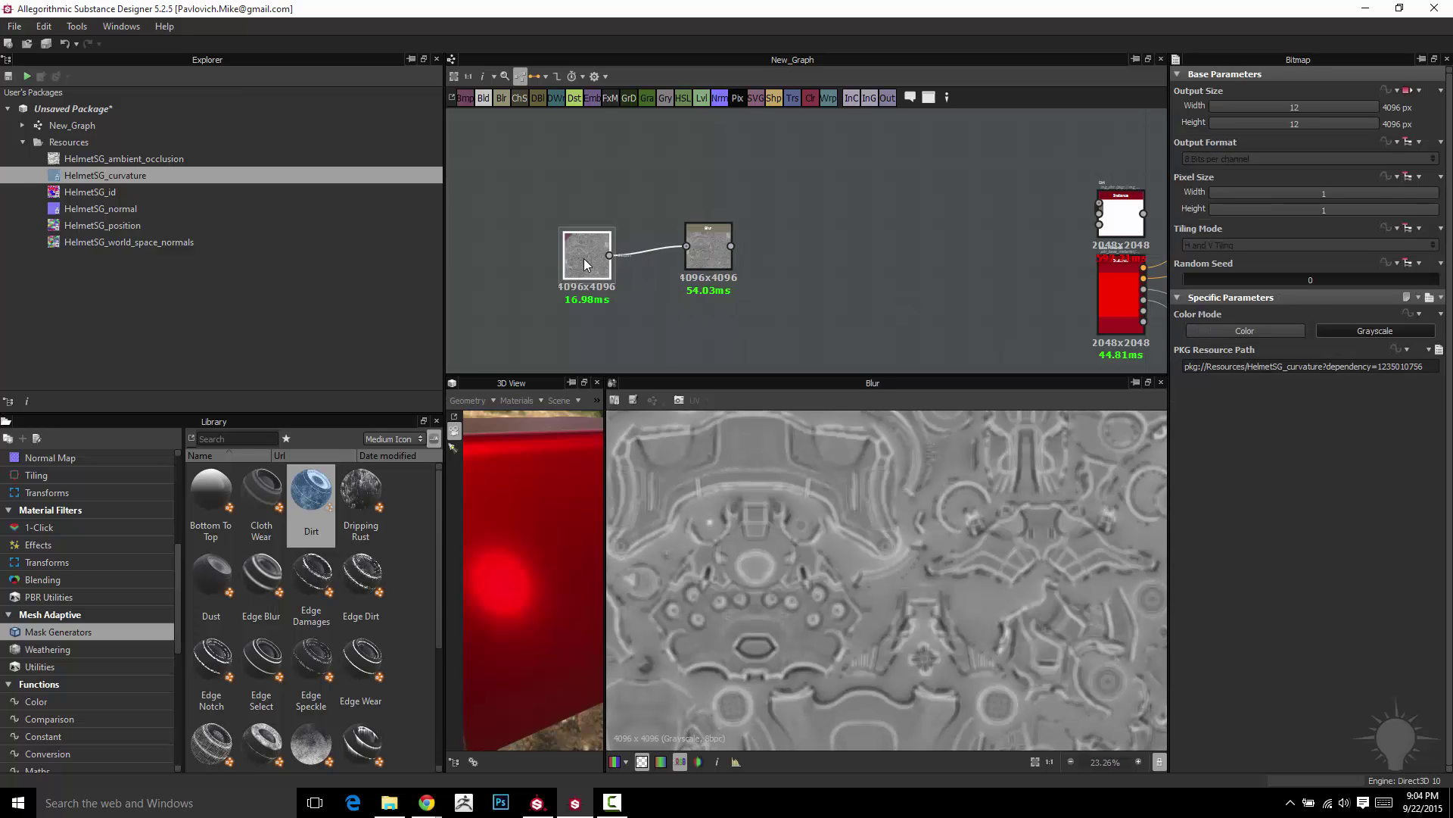
{"action": "left_click", "coordinate": [702, 241]}
{"action": "left_click_drag", "start_coordinate": [703, 241], "coordinate": [694, 241]}
Add a Levels node after the Blur and narrow its input range tightly around the histogram's central peak for strong contrast.
{"action": "key", "text": "space"}
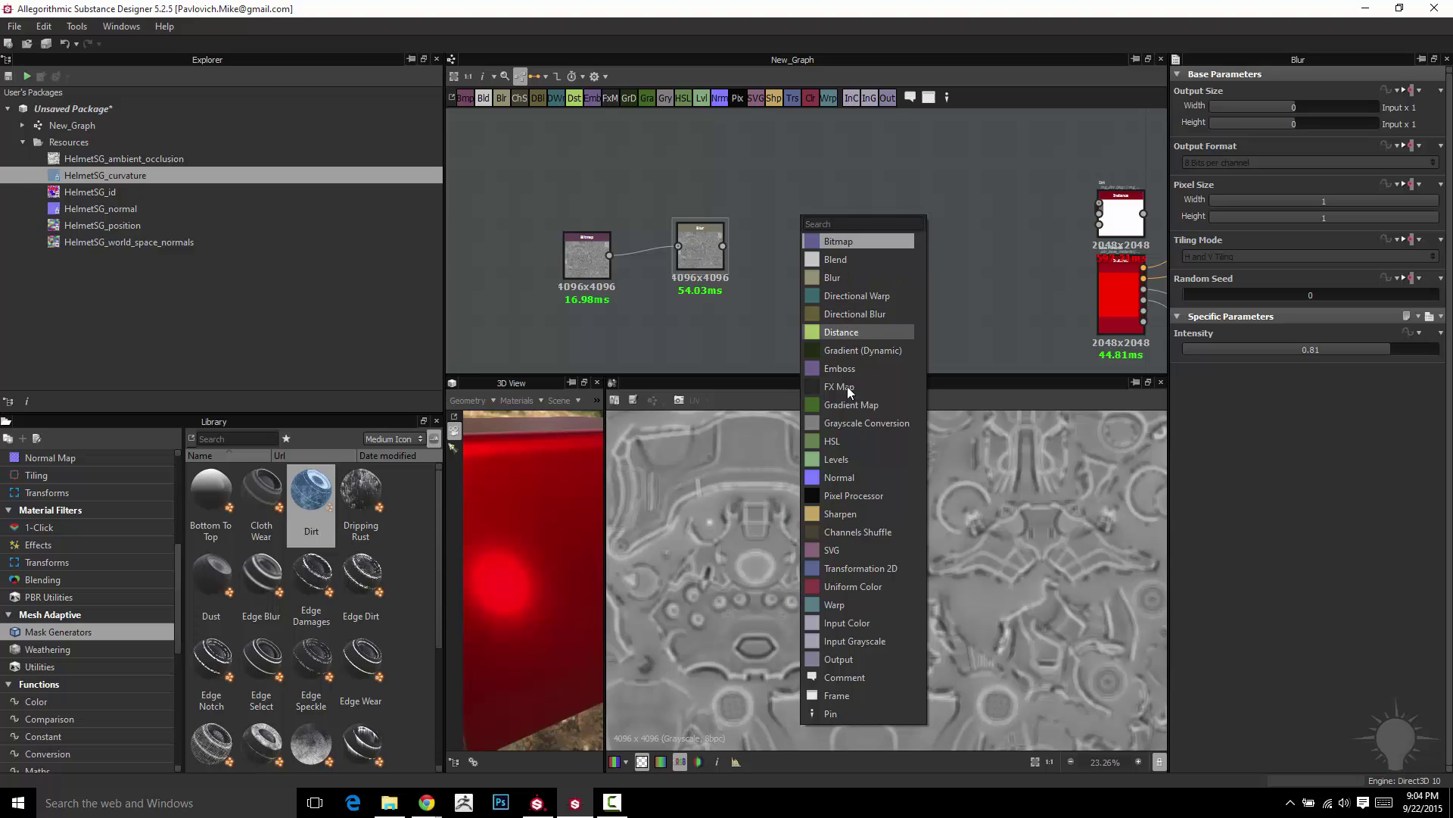
{"action": "left_click", "coordinate": [847, 459]}
{"action": "left_click_drag", "start_coordinate": [797, 225], "coordinate": [767, 246]}
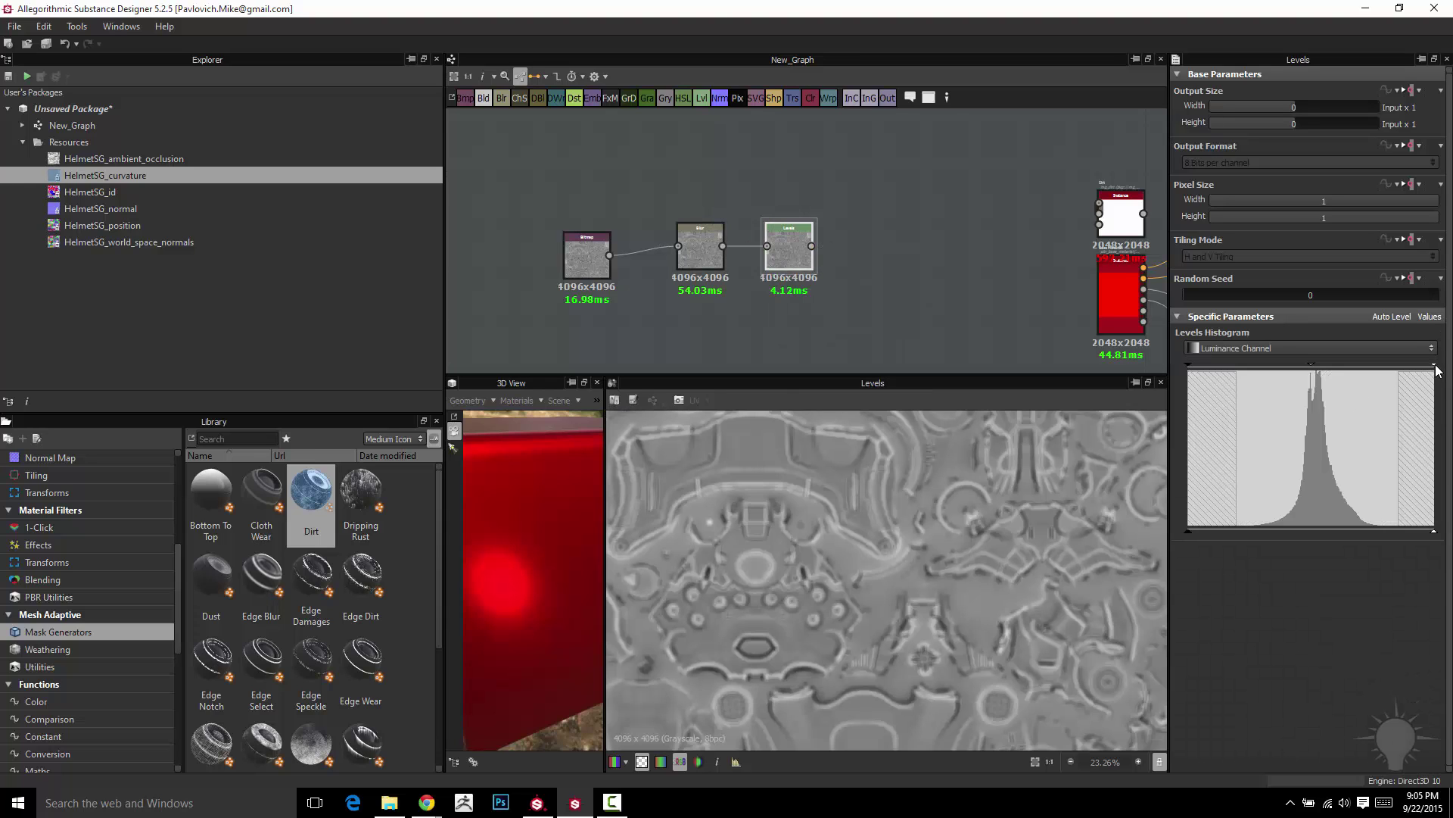
{"action": "left_click_drag", "start_coordinate": [1433, 365], "coordinate": [1329, 365]}
{"action": "left_click_drag", "start_coordinate": [1189, 364], "coordinate": [1309, 379]}
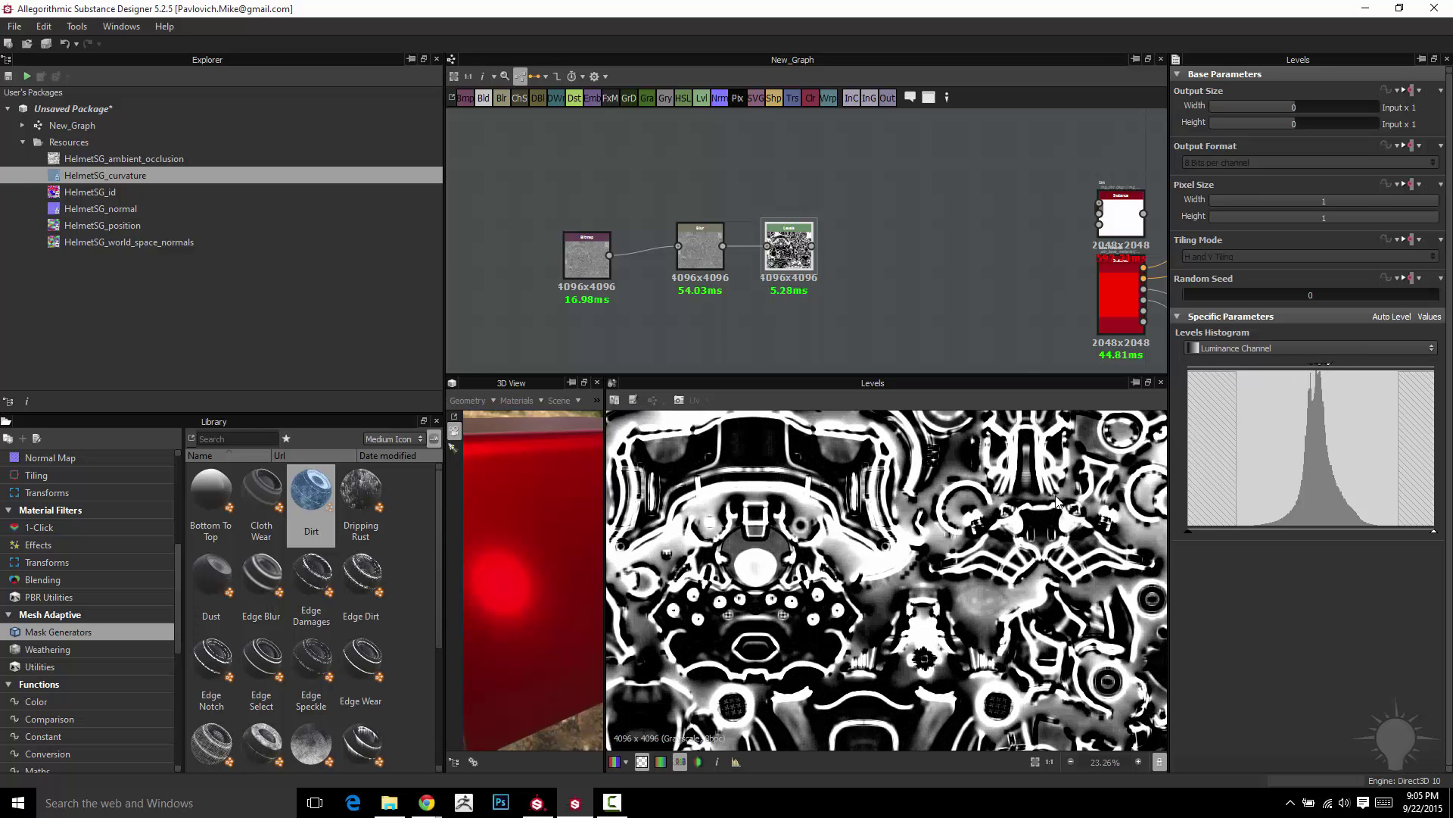
Add a Blend node and feed the Levels output into its background input.
{"action": "key", "text": "space"}
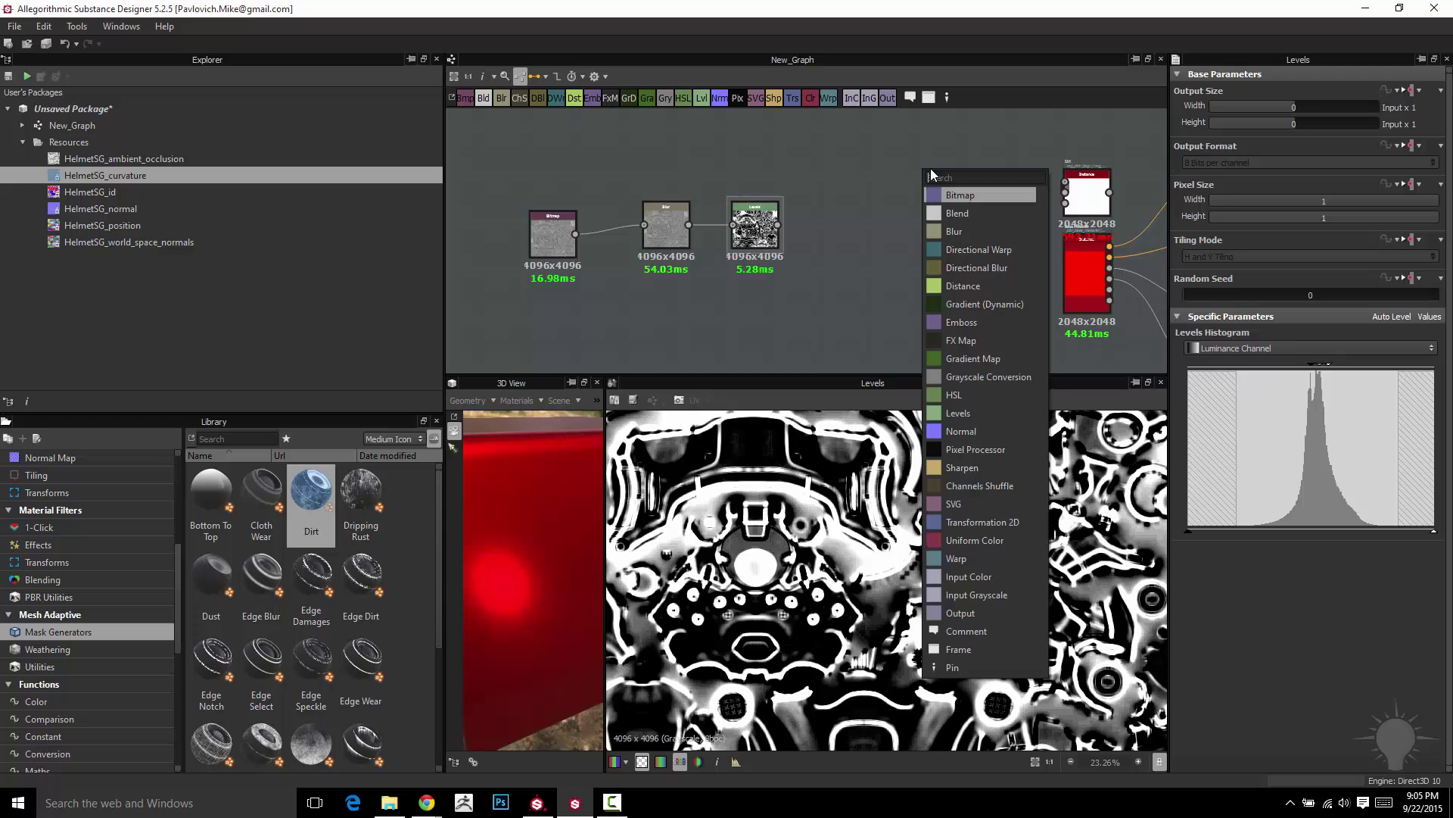
{"action": "left_click", "coordinate": [966, 215]}
{"action": "left_click_drag", "start_coordinate": [920, 162], "coordinate": [888, 193]}
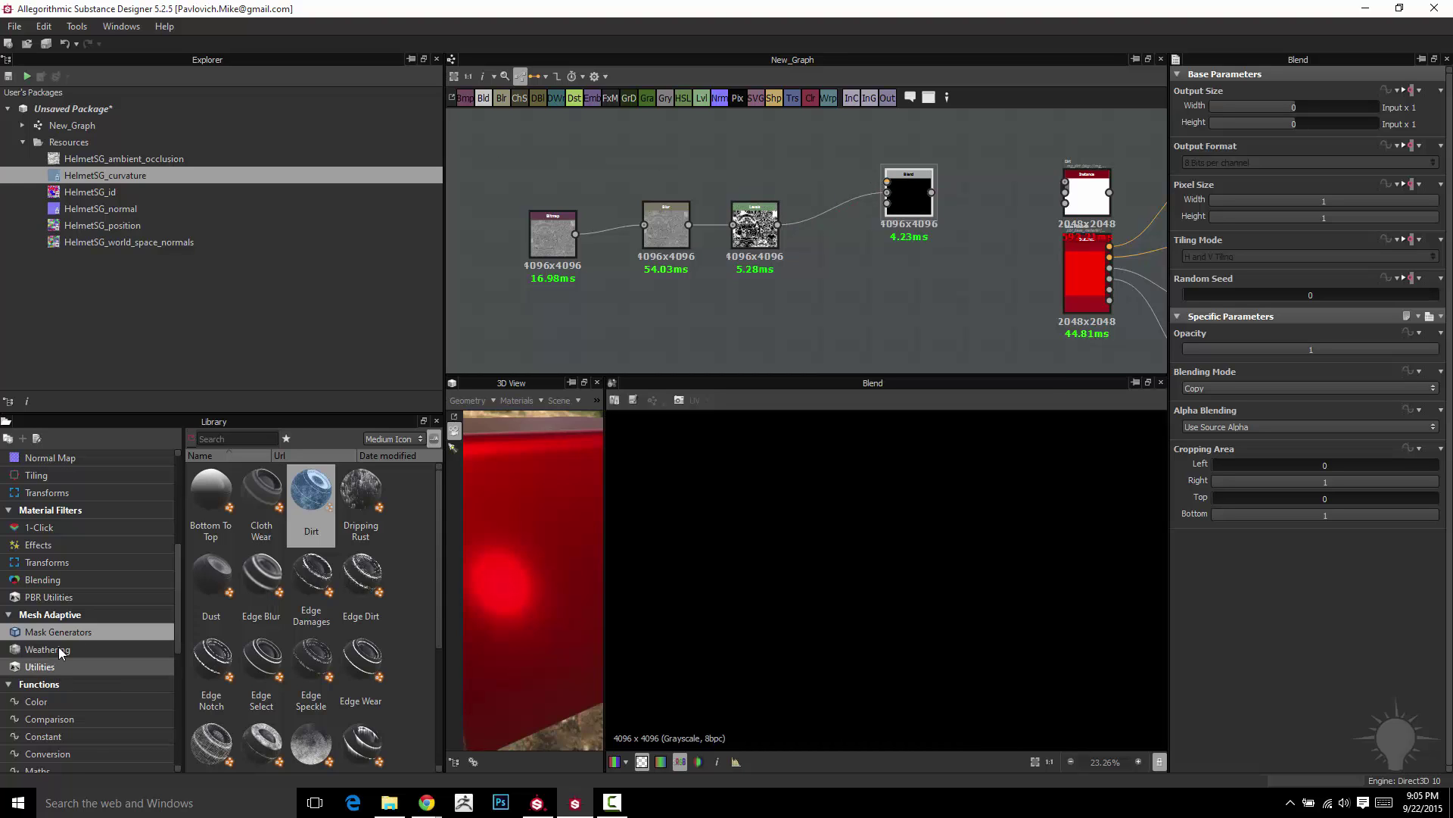
Feed a BnW Spots 3 noise into the Blend node's foreground and set the Blending Mode to Add (Linear Dodge).
{"action": "scroll", "coordinate": [43, 623], "scroll_direction": "up", "scroll_amount": 5}
{"action": "left_click", "coordinate": [38, 545]}
{"action": "left_click_drag", "start_coordinate": [362, 496], "coordinate": [887, 183]}
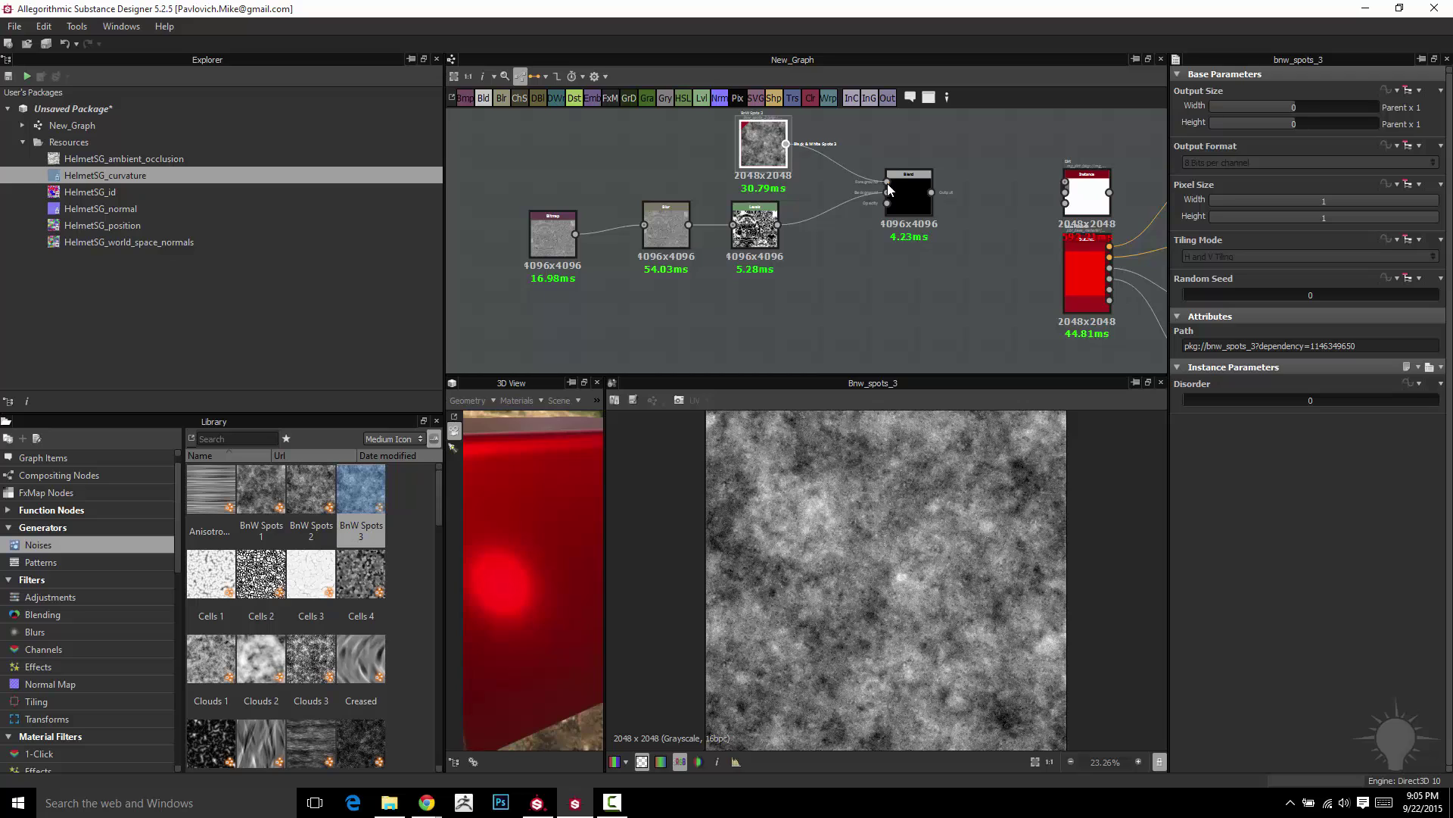
{"action": "left_click_drag", "start_coordinate": [765, 152], "coordinate": [829, 168]}
{"action": "left_click", "coordinate": [908, 195]}
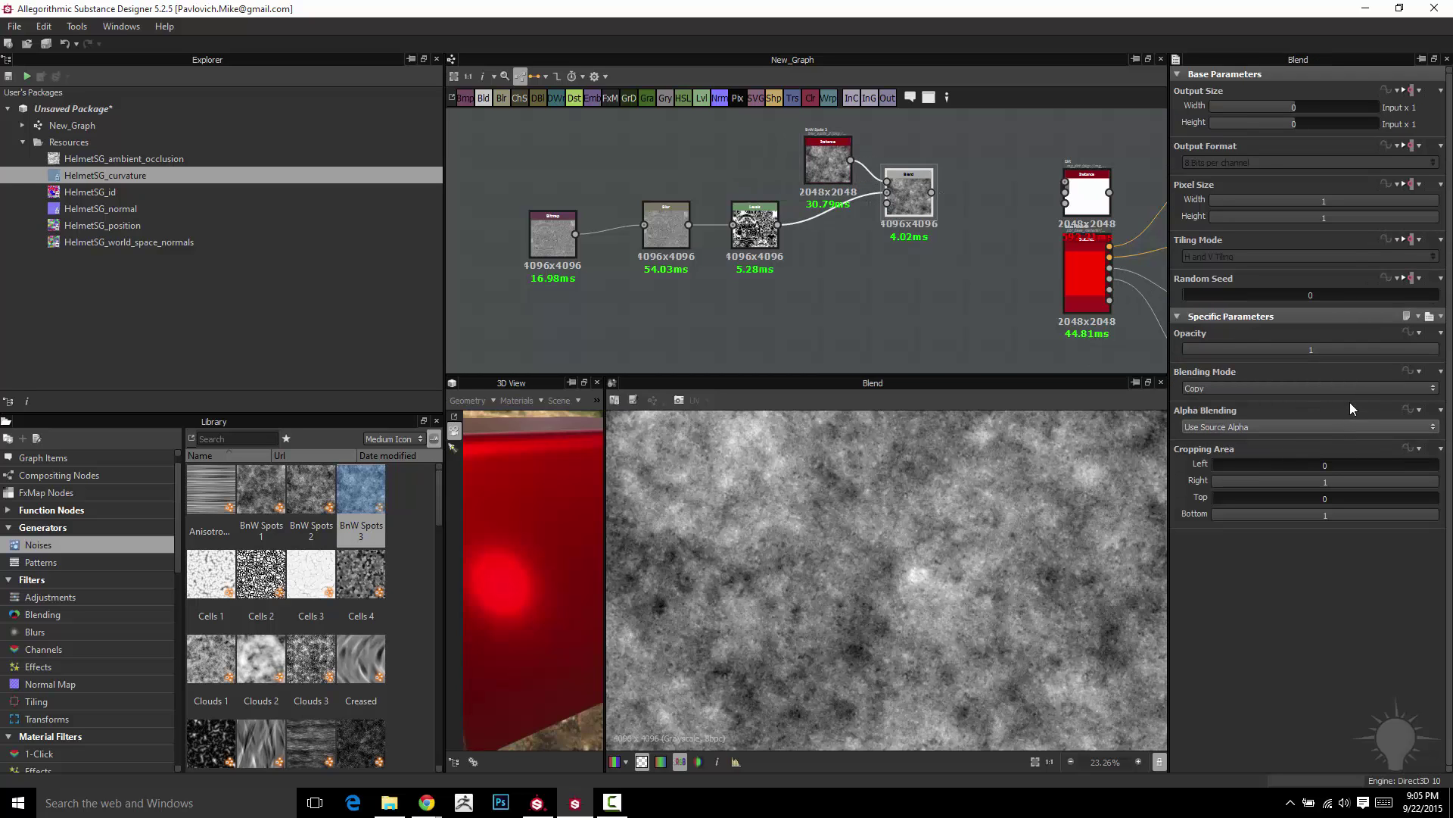
{"action": "left_click", "coordinate": [1357, 388]}
{"action": "left_click", "coordinate": [1350, 409]}
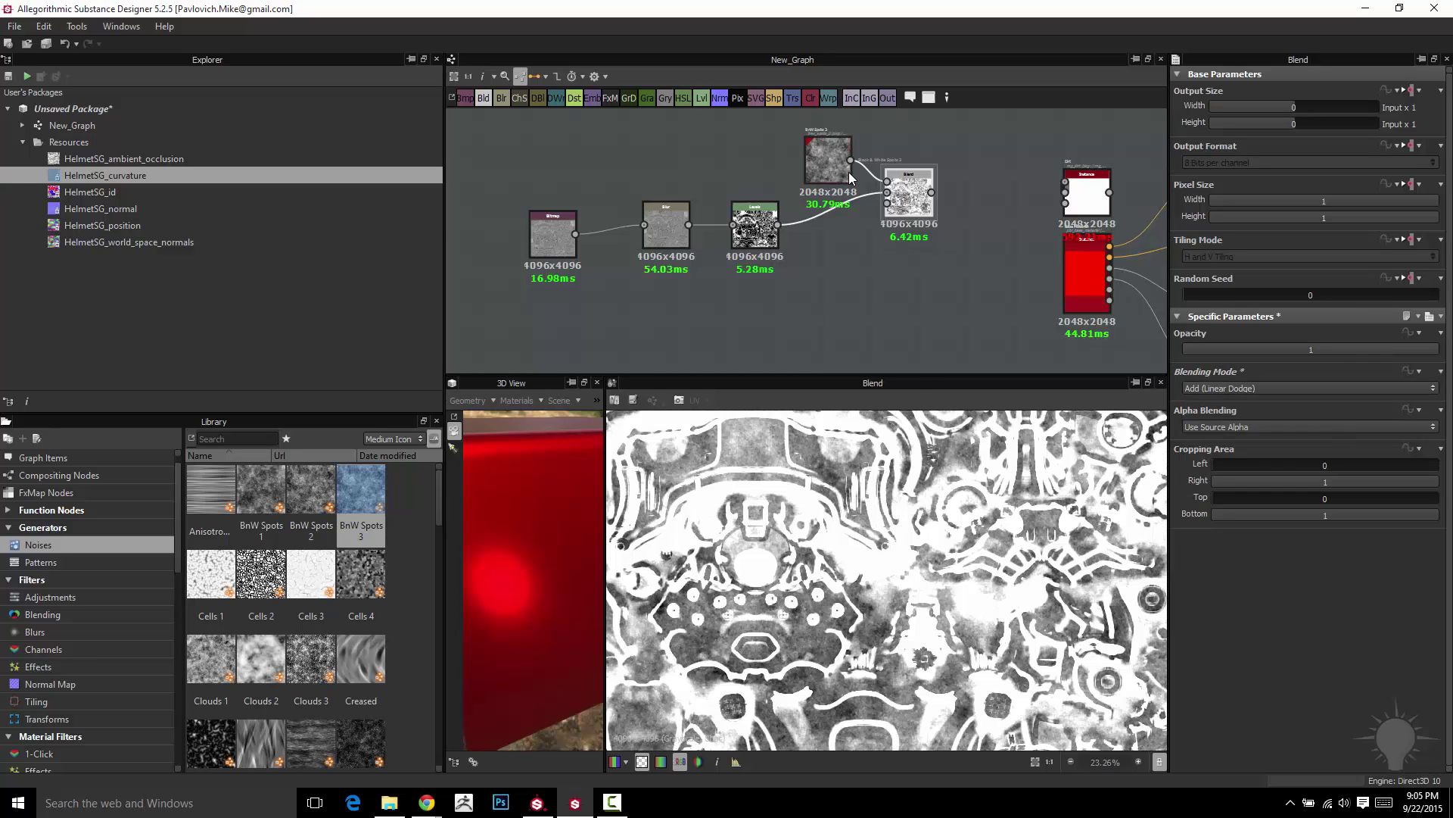
Add a second Blur node after the Blend node and set its Intensity to 0.33.
{"action": "right_click", "coordinate": [907, 174]}
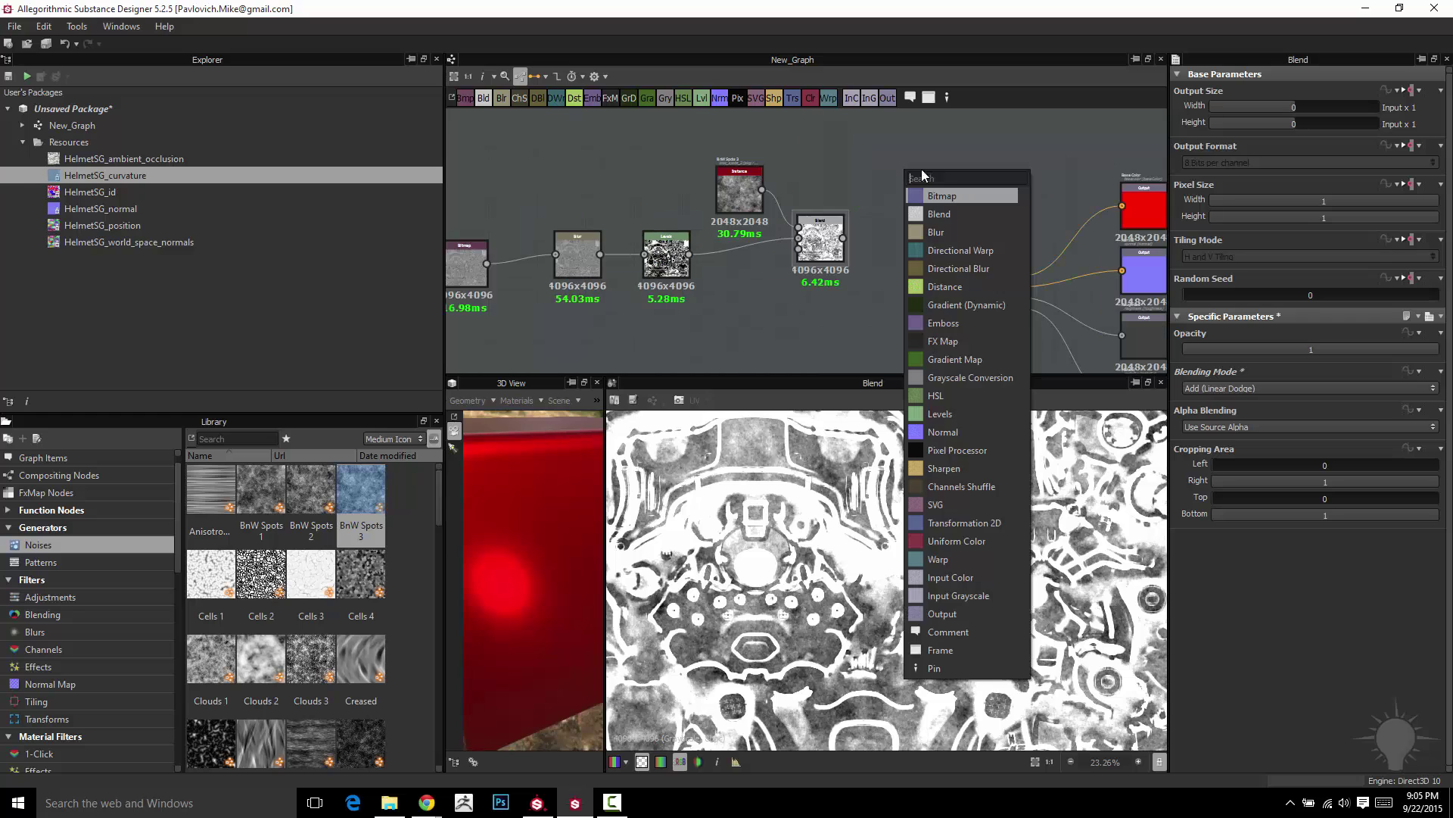
{"action": "left_click", "coordinate": [948, 232]}
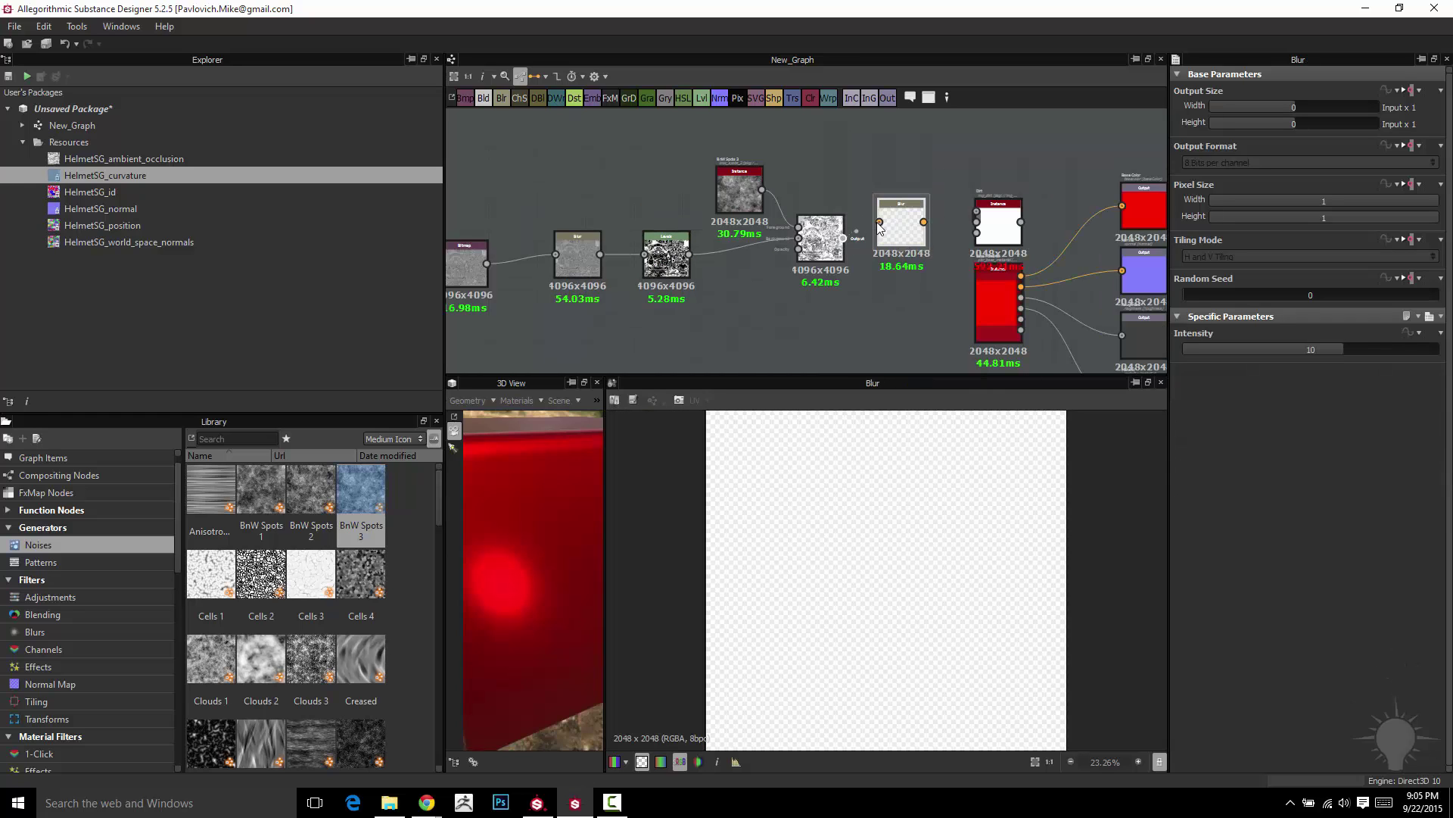
{"action": "left_click", "coordinate": [1190, 349]}
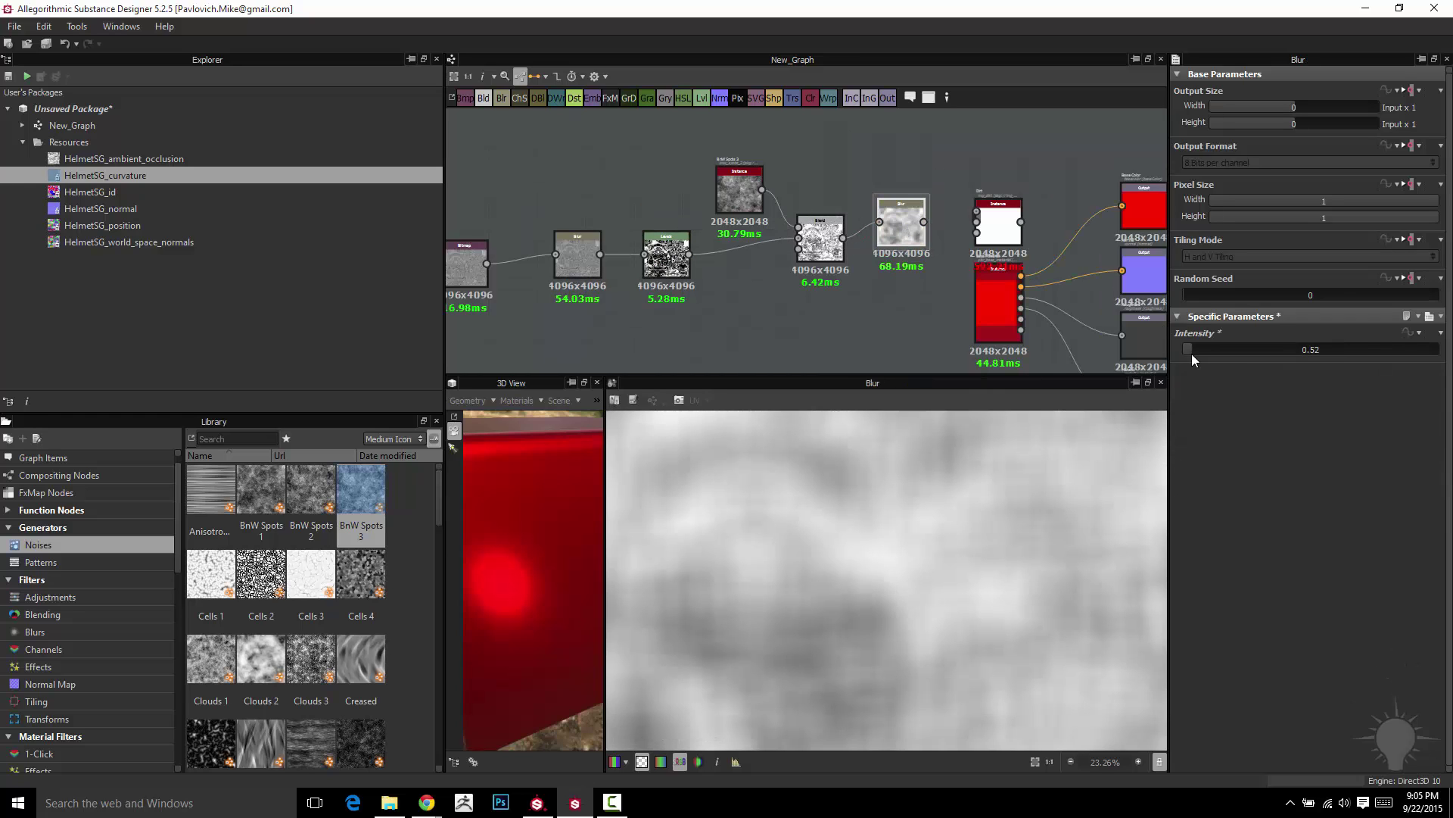
{"action": "left_click_drag", "start_coordinate": [912, 220], "coordinate": [906, 156]}
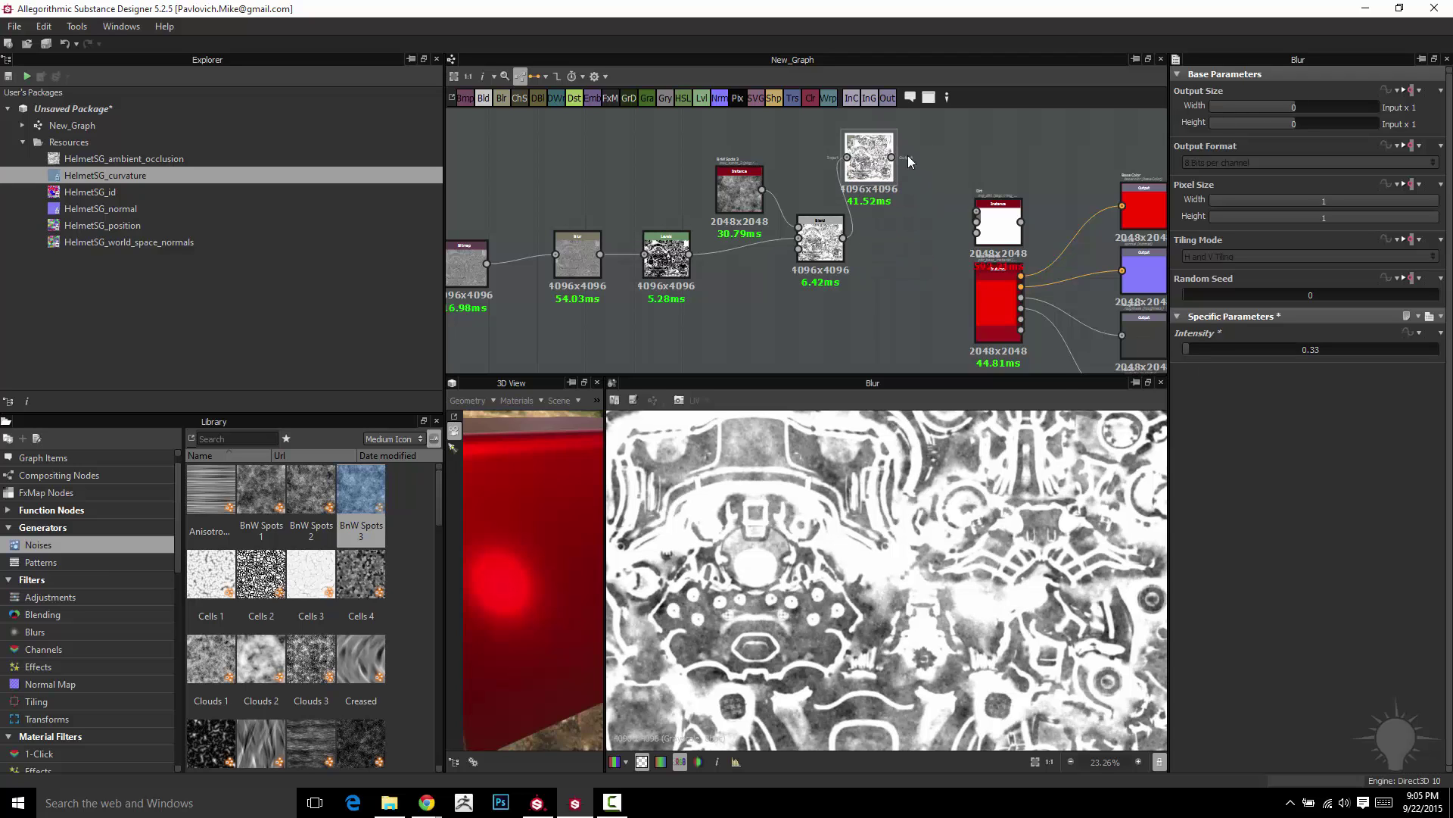
Add a second Levels node after the new Blur and narrow its input range near the histogram's middle to sharpen the mask.
{"action": "right_click", "coordinate": [936, 143]}
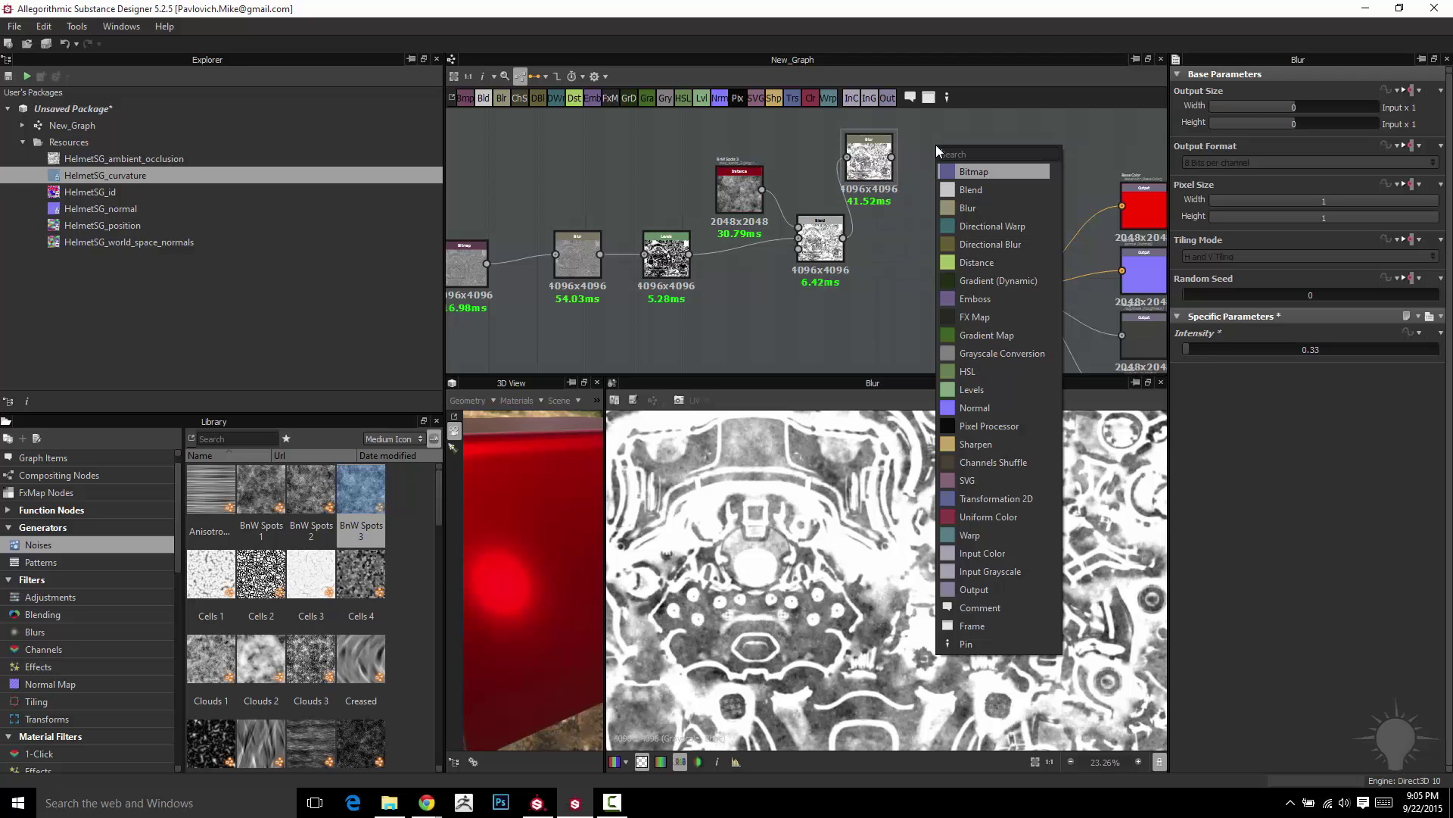
{"action": "left_click", "coordinate": [984, 391]}
{"action": "left_click_drag", "start_coordinate": [894, 158], "coordinate": [912, 141]}
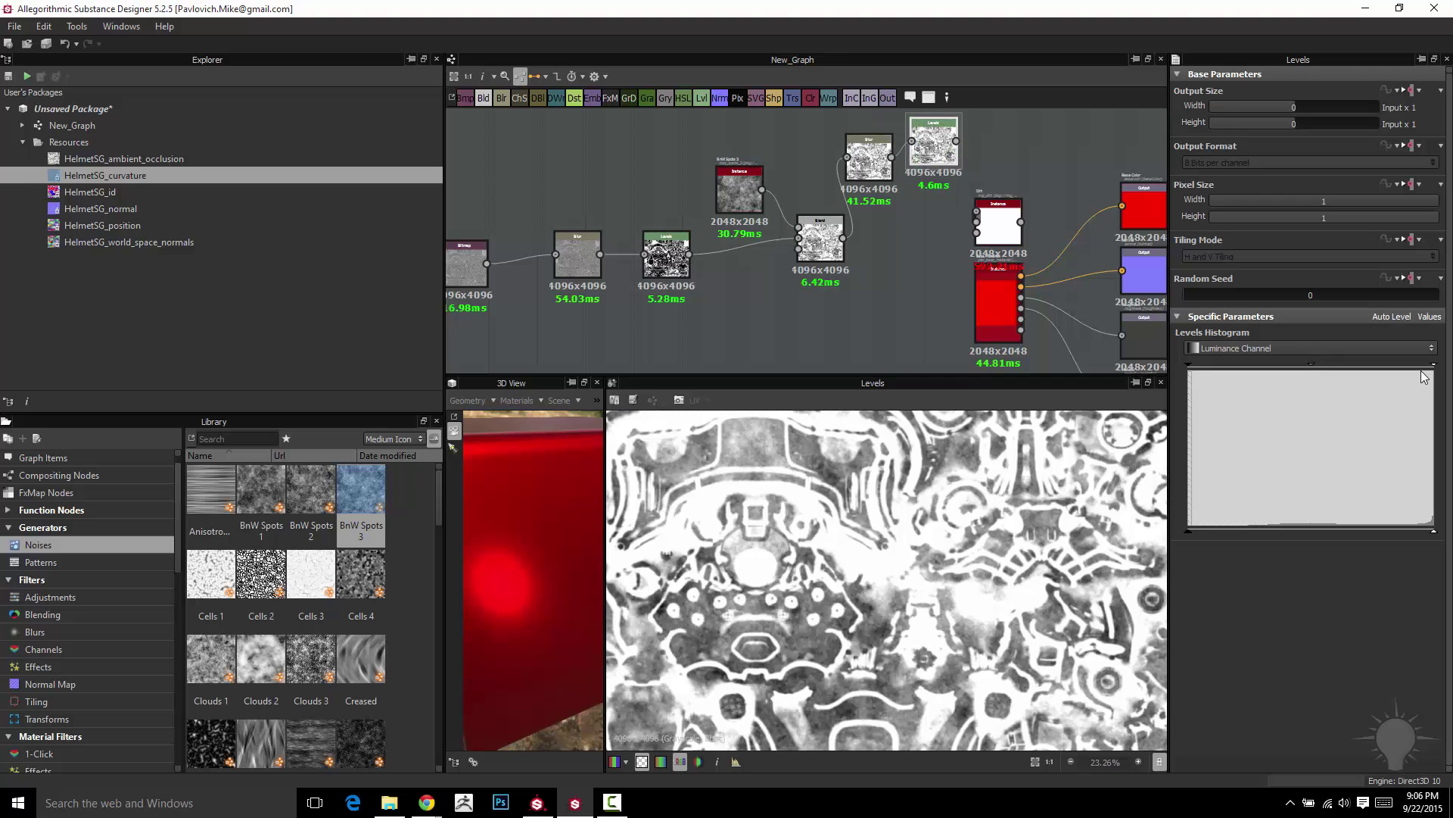
{"action": "left_click_drag", "start_coordinate": [1433, 365], "coordinate": [1337, 365]}
{"action": "left_click_drag", "start_coordinate": [1188, 365], "coordinate": [1345, 365]}
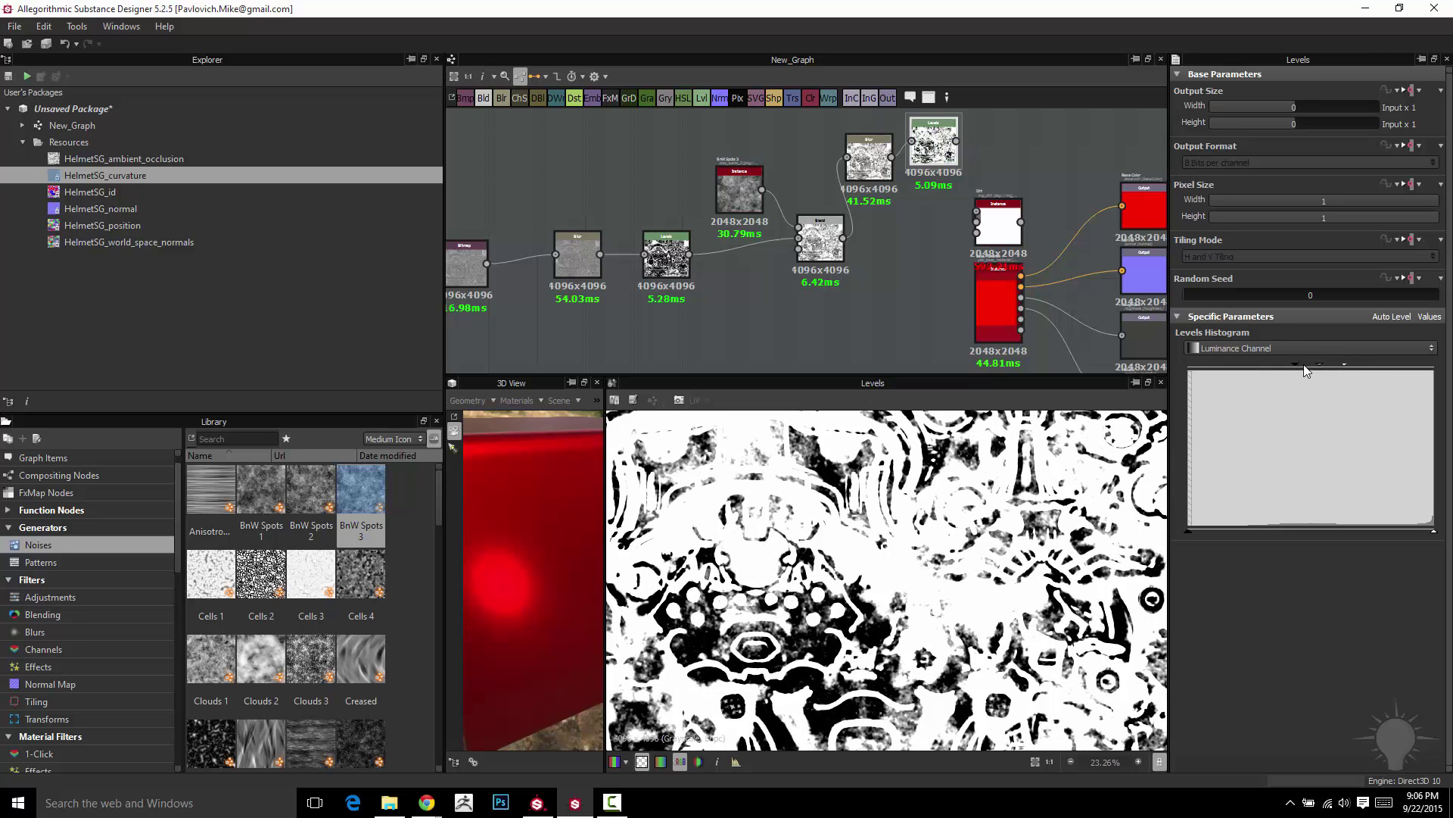
Switch to Substance Painter, disable every Paint Color mask effect above the lowest Fill, and preview the Curvature mask.
{"action": "left_click", "coordinate": [538, 801]}
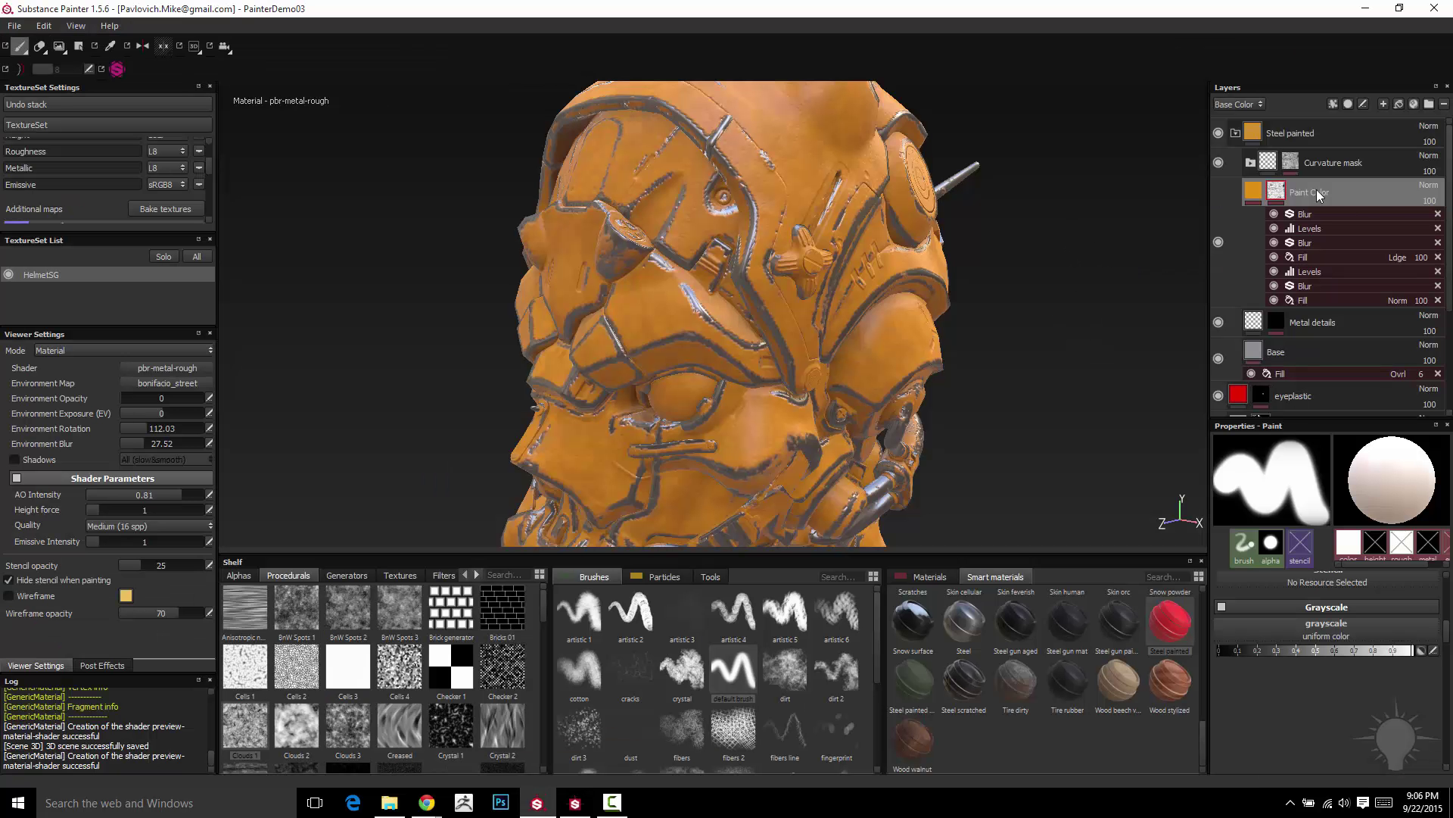
{"action": "left_click", "coordinate": [1274, 213]}
{"action": "left_click", "coordinate": [1274, 228]}
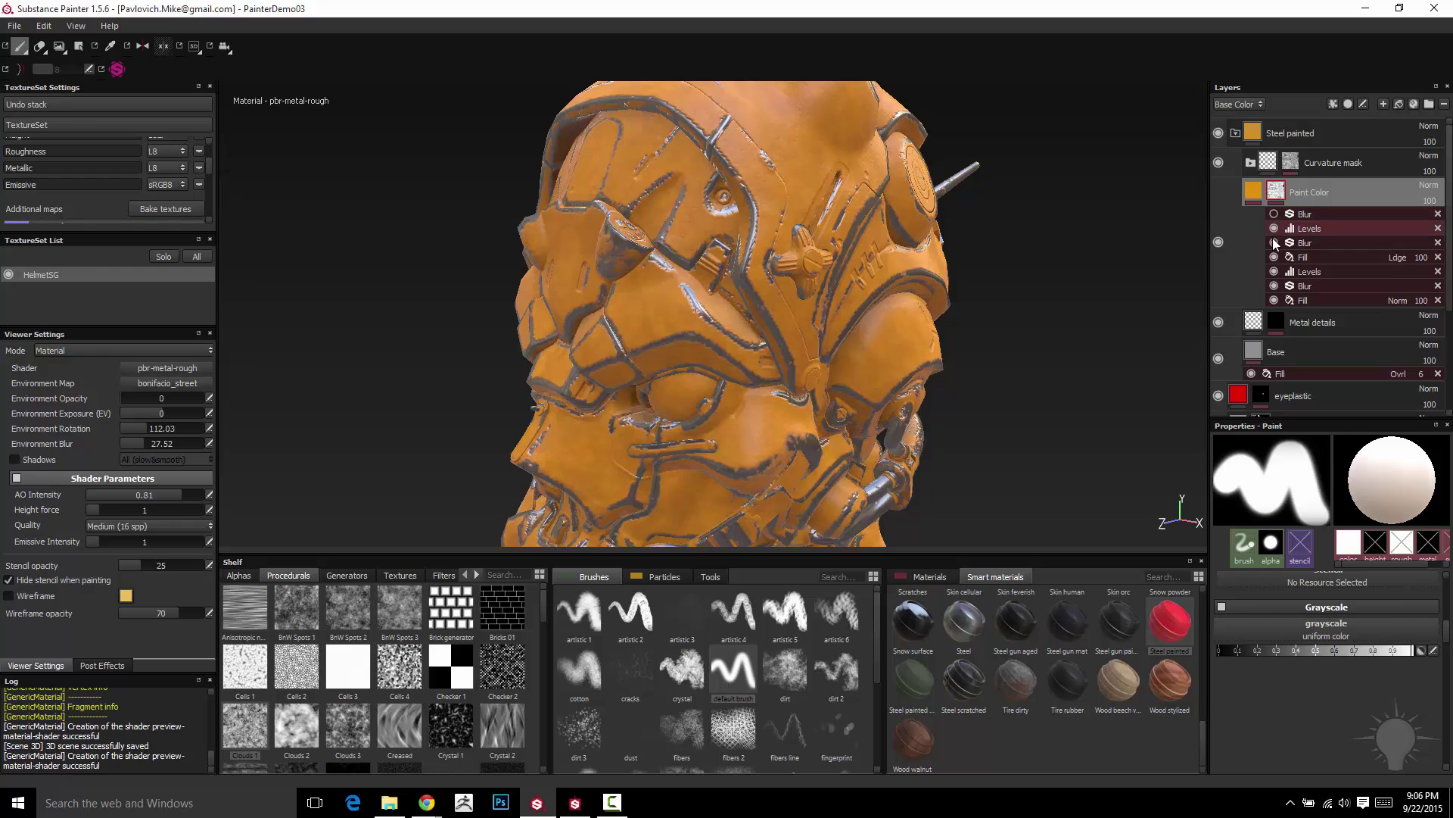
{"action": "left_click", "coordinate": [1274, 242]}
{"action": "left_click", "coordinate": [1274, 257]}
{"action": "left_click", "coordinate": [1274, 271]}
{"action": "left_click", "coordinate": [1274, 285]}
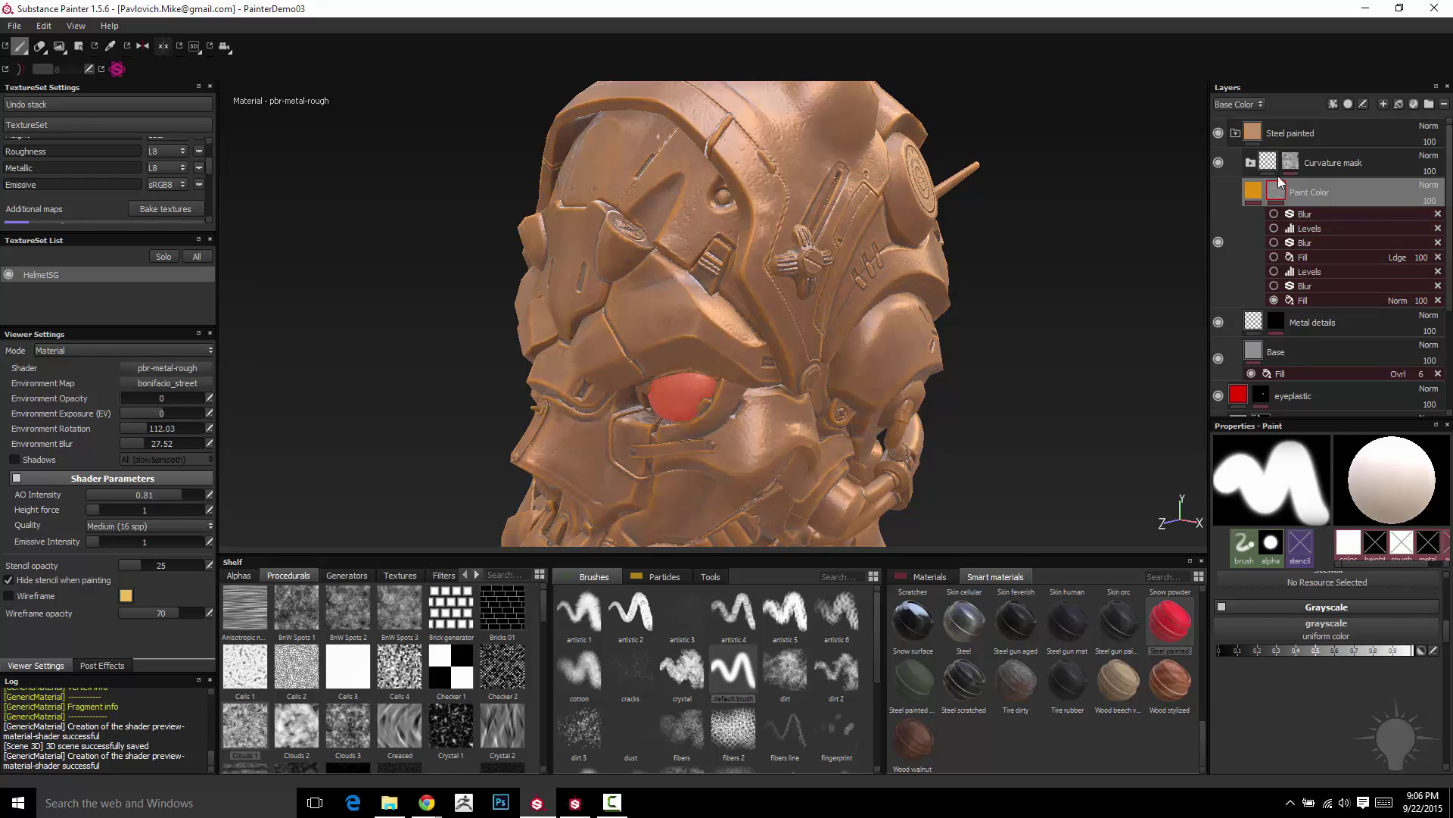
{"action": "mouse_move", "coordinate": [1287, 166]}
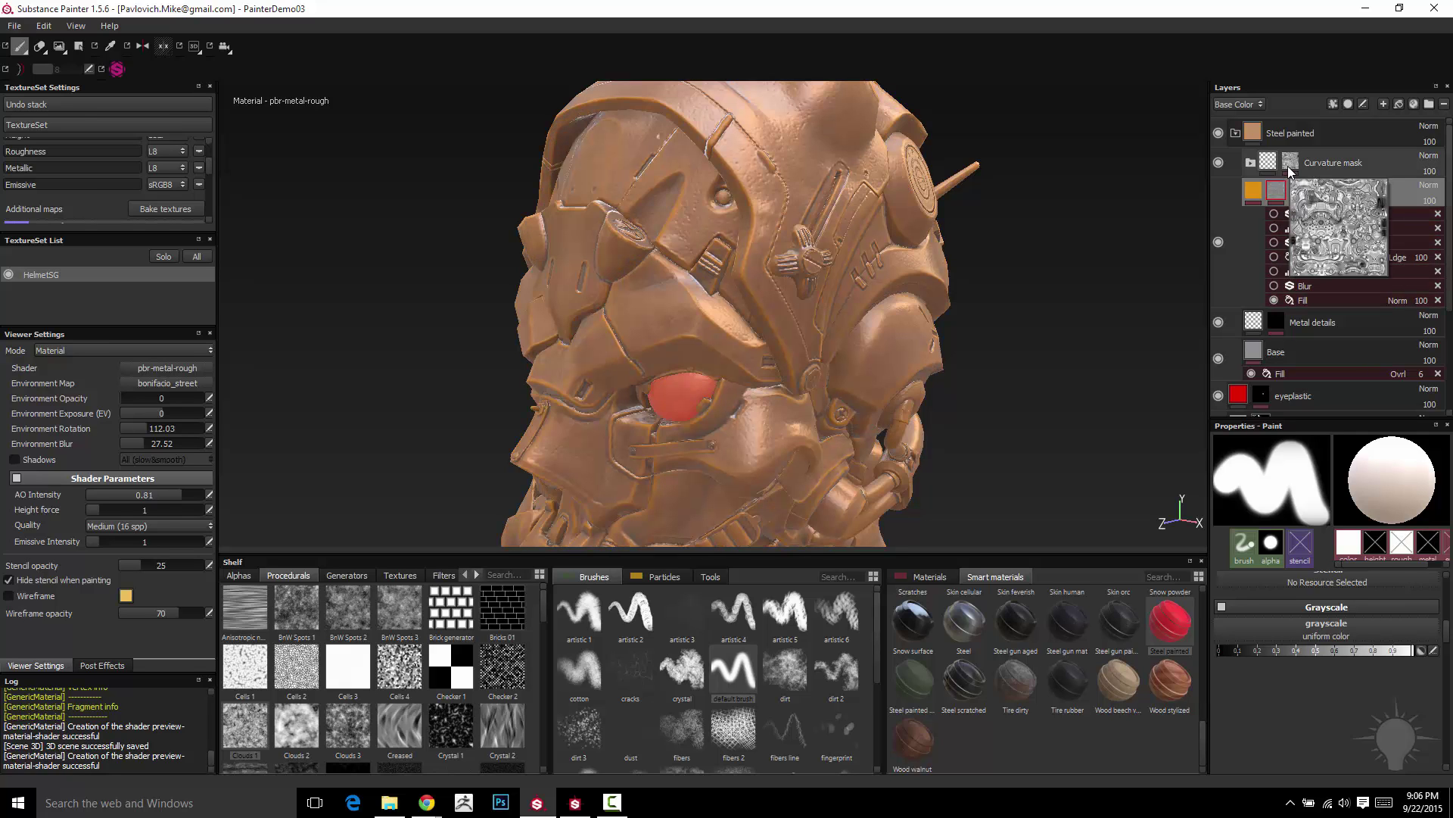
Re-enable the Paint Color mask's Blur, Levels and Fill effects one by one from the lowest up, previewing the mask along the way.
{"action": "left_click", "coordinate": [1274, 286]}
{"action": "left_click", "coordinate": [1274, 271]}
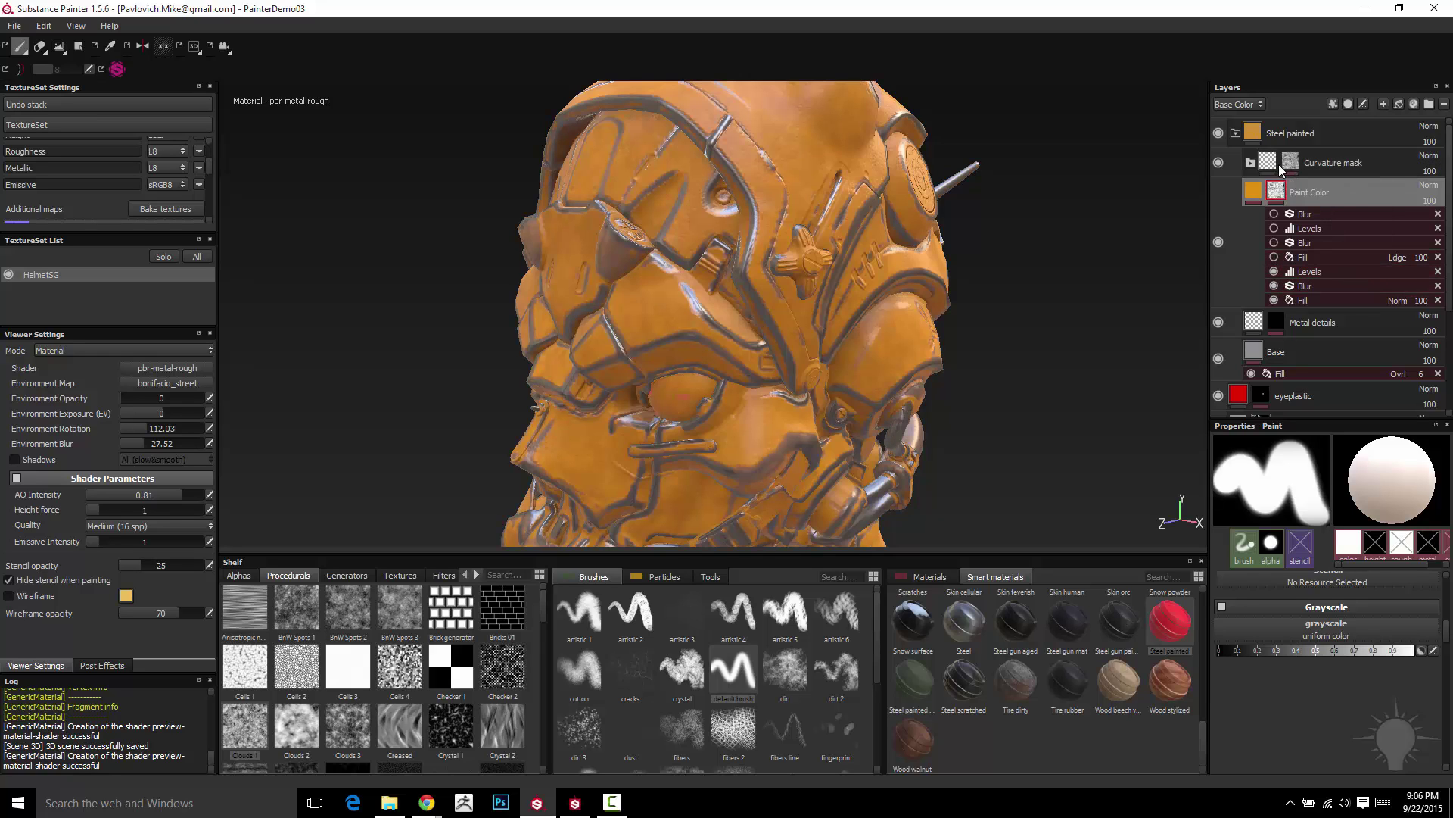
{"action": "mouse_move", "coordinate": [1294, 168]}
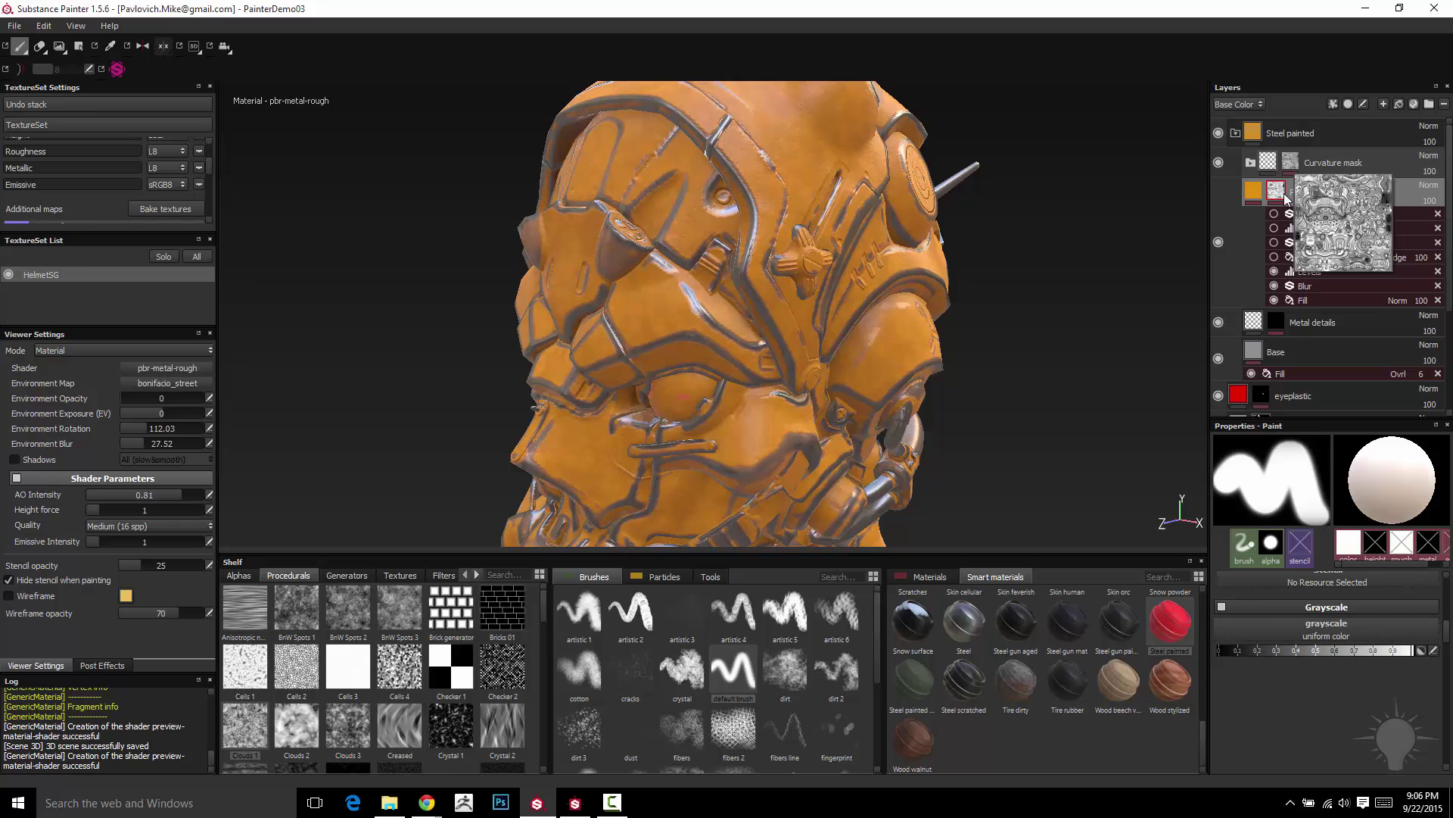
{"action": "left_click", "coordinate": [1274, 257]}
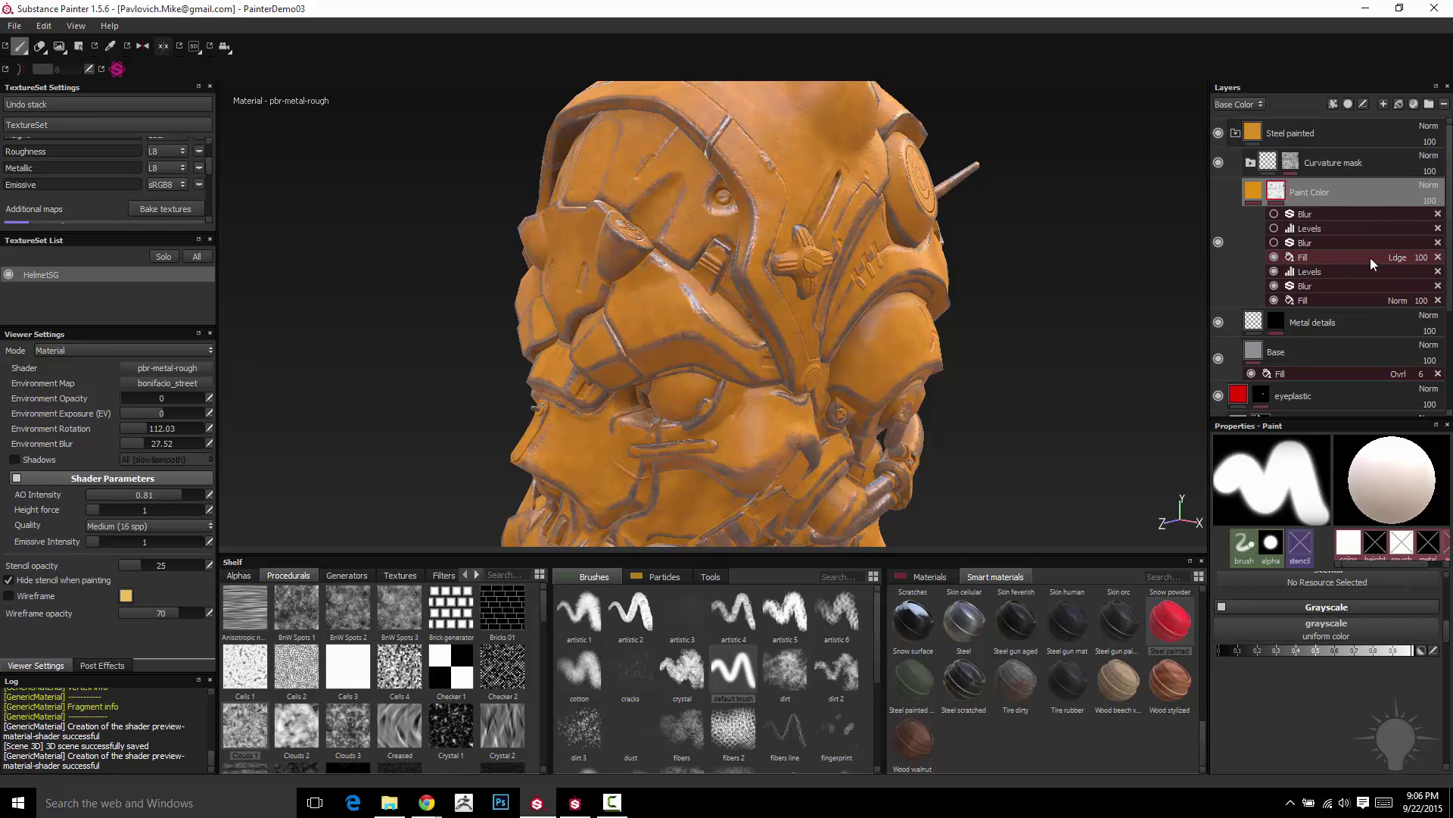
{"action": "mouse_move", "coordinate": [1272, 197]}
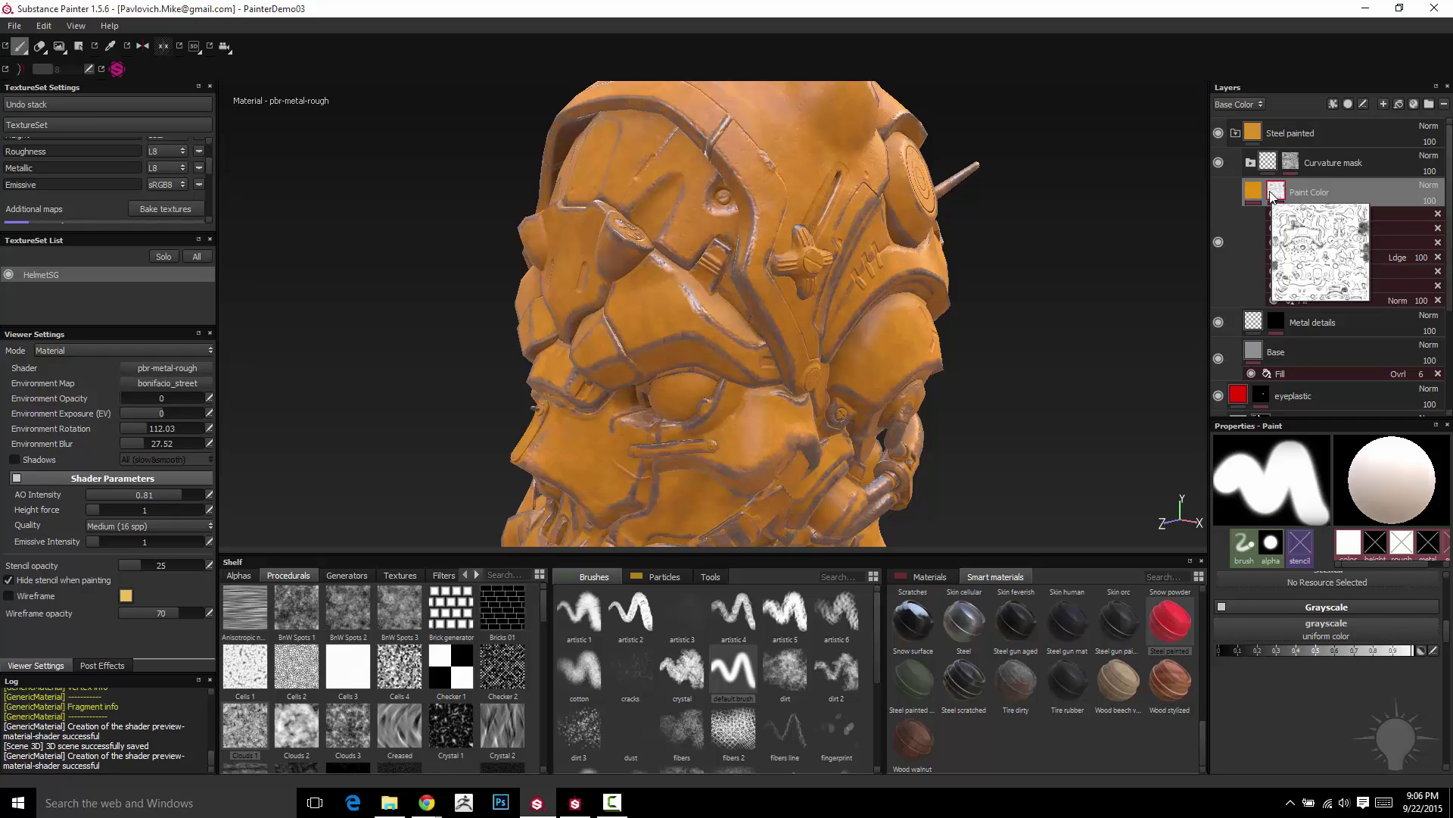
{"action": "left_click", "coordinate": [1273, 243]}
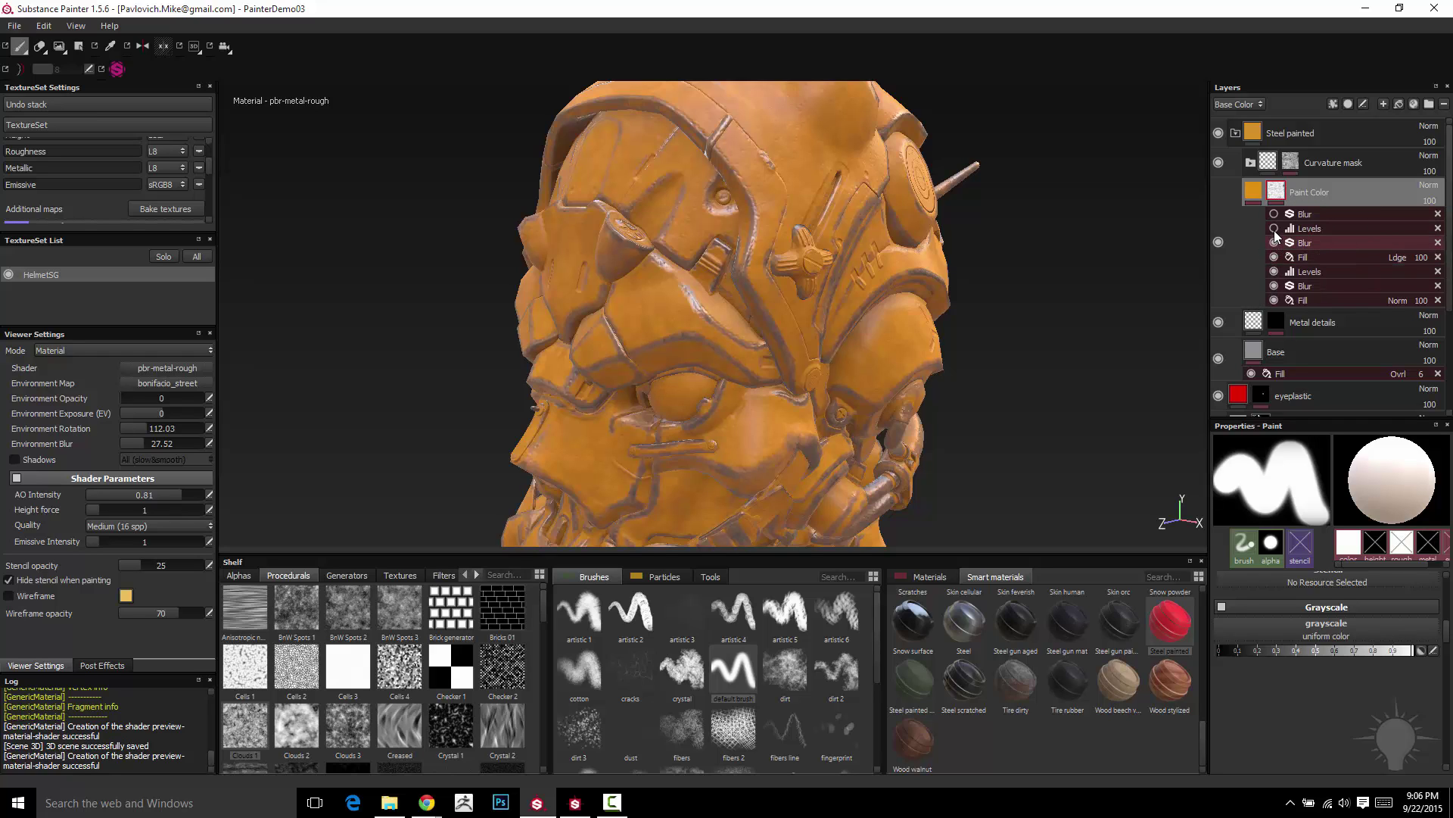
{"action": "left_click", "coordinate": [1274, 227]}
{"action": "left_click", "coordinate": [1274, 214]}
Examine the complete Paint Color mask, the shelf's mask generators, and the Paint Color layer's own effects against the helmet's paint wear.
{"action": "mouse_move", "coordinate": [1043, 241]}
{"action": "left_mouse_down", "text": "alt"}
{"action": "mouse_move", "coordinate": [1116, 272]}
{"action": "mouse_move", "coordinate": [1020, 254]}
{"action": "mouse_move", "coordinate": [1152, 273]}
{"action": "left_mouse_up", "text": "alt"}
{"action": "scroll", "coordinate": [1021, 254], "scroll_direction": "down", "scroll_amount": 3}
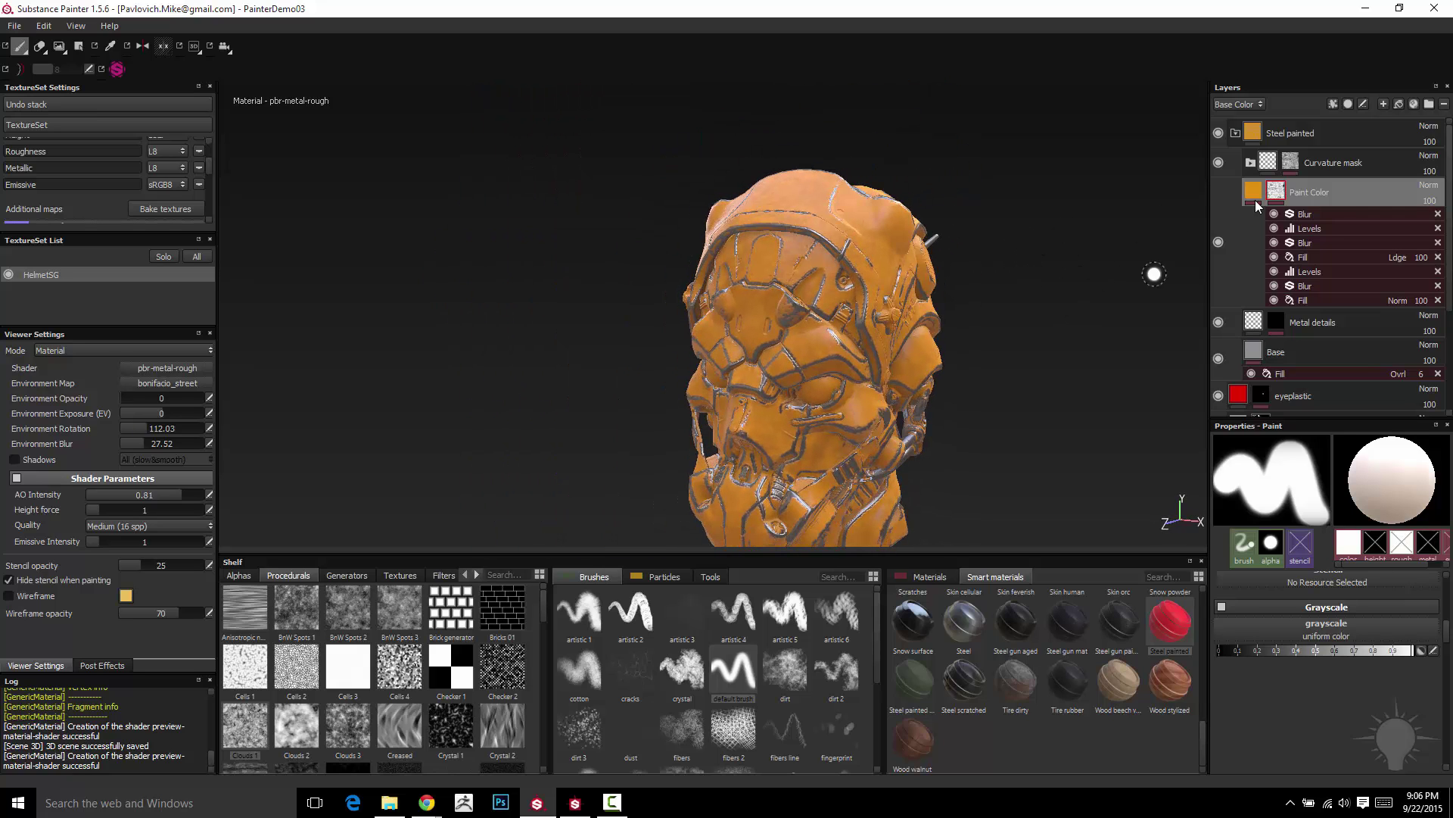
{"action": "mouse_move", "coordinate": [1282, 197]}
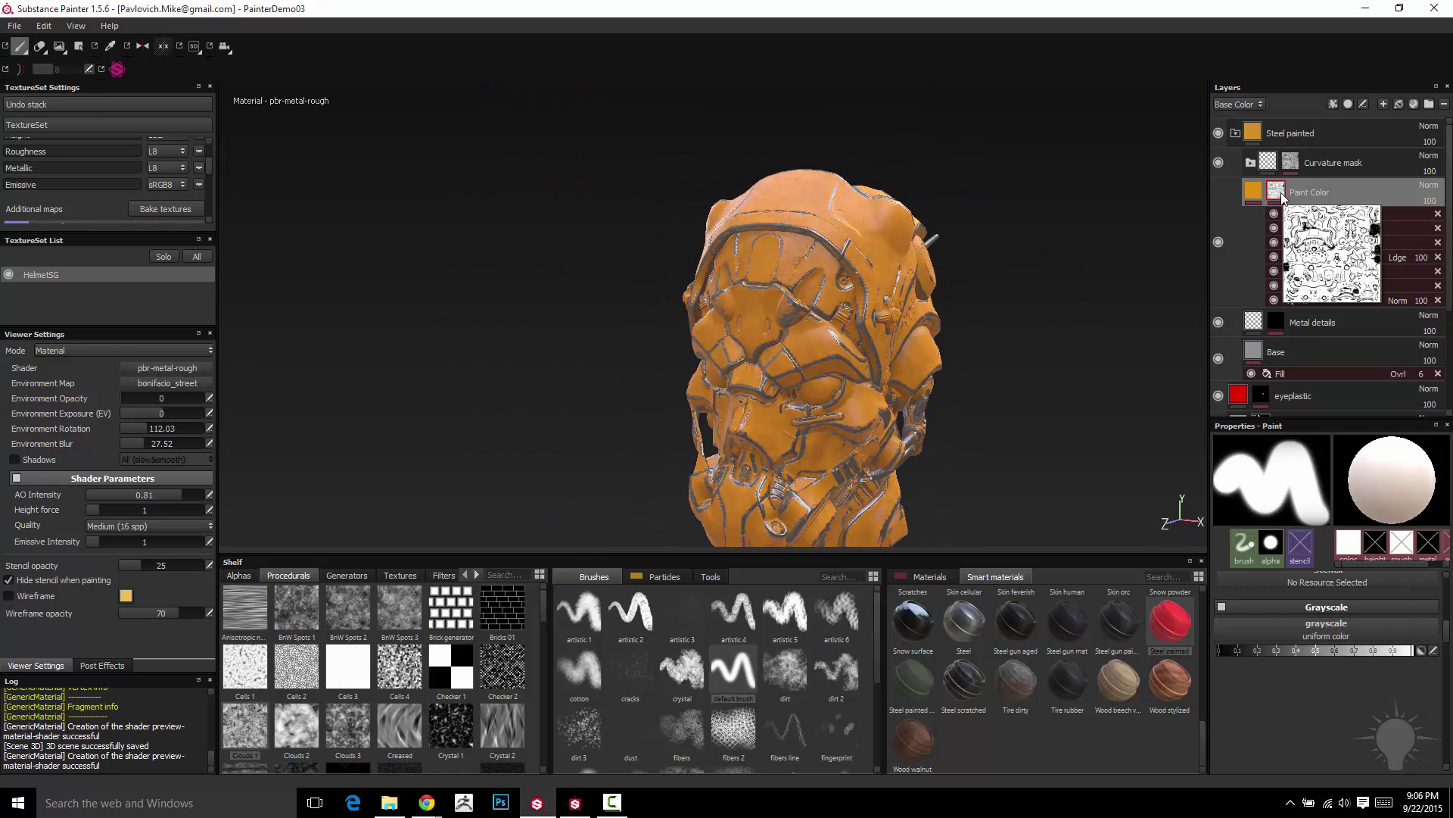
{"action": "left_click", "coordinate": [348, 576]}
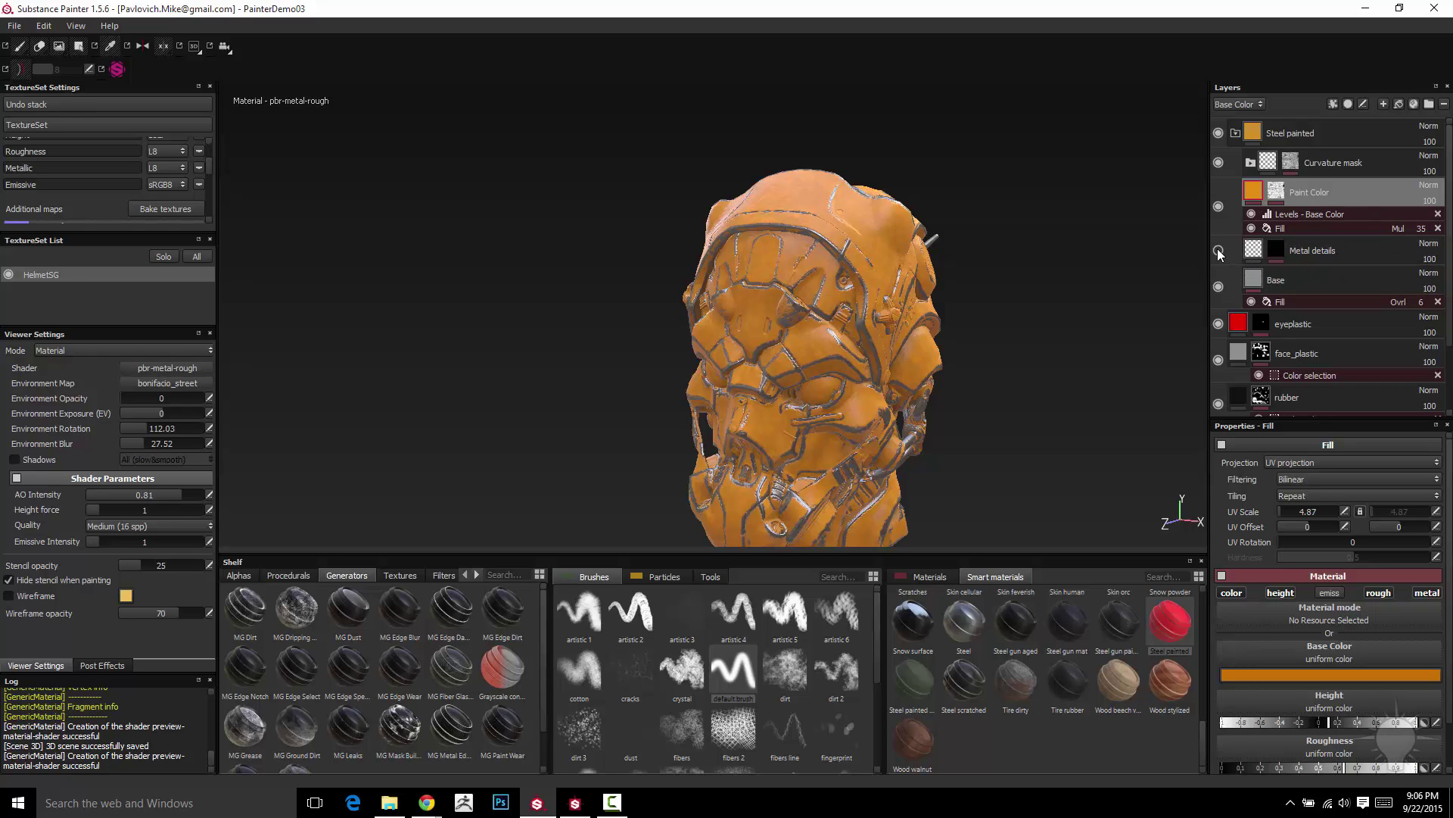
{"action": "scroll", "coordinate": [1060, 260], "scroll_direction": "down", "scroll_amount": 3}
{"action": "scroll", "coordinate": [1056, 279], "scroll_direction": "up", "scroll_amount": 10}
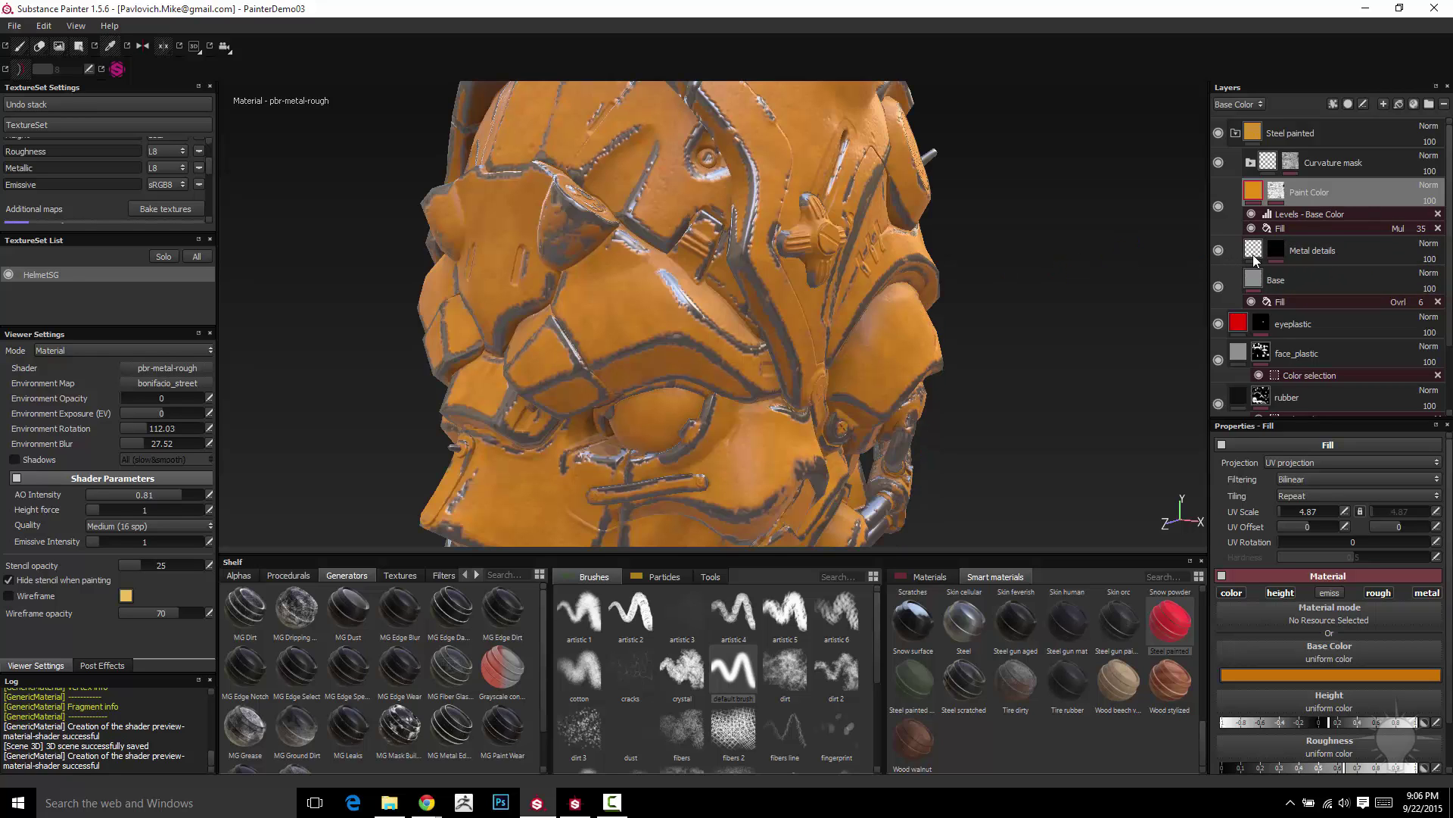
Toggle the Paint Color and Base layers off and back on to examine what each contributes to the helmet.
{"action": "left_click", "coordinate": [1220, 206]}
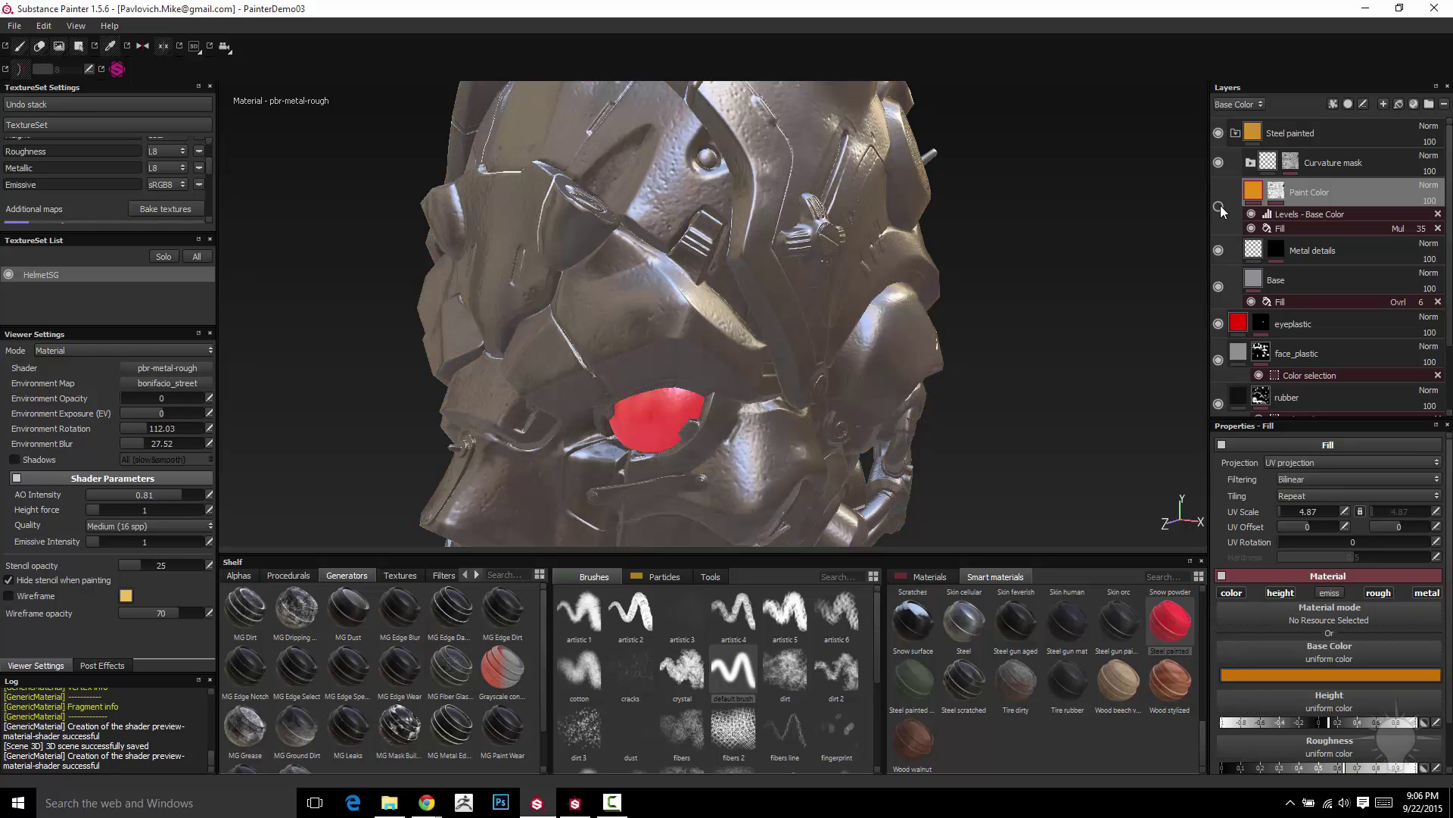
{"action": "left_click", "coordinate": [1220, 207]}
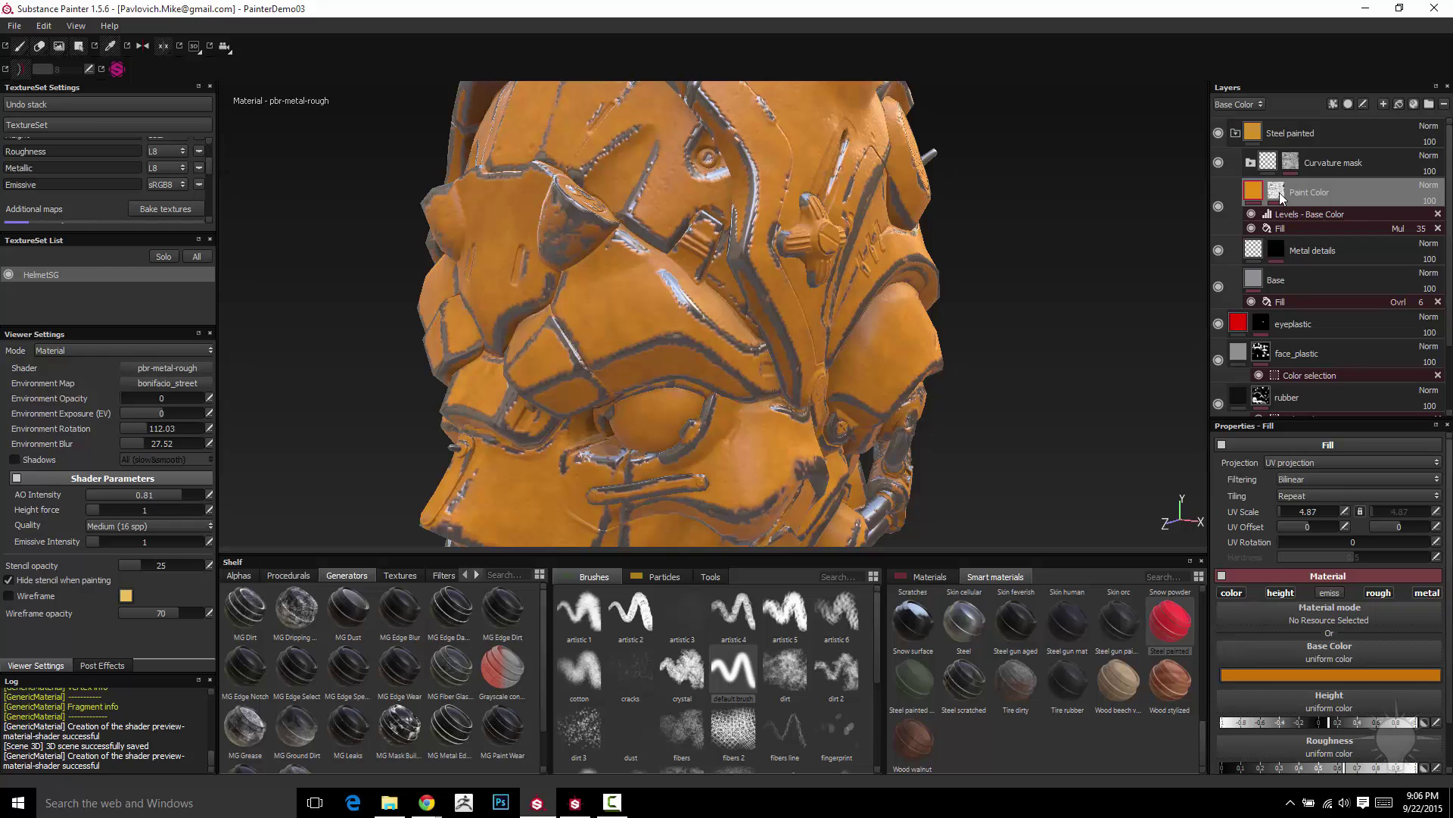
{"action": "left_click", "coordinate": [1220, 287]}
{"action": "left_click", "coordinate": [1219, 287]}
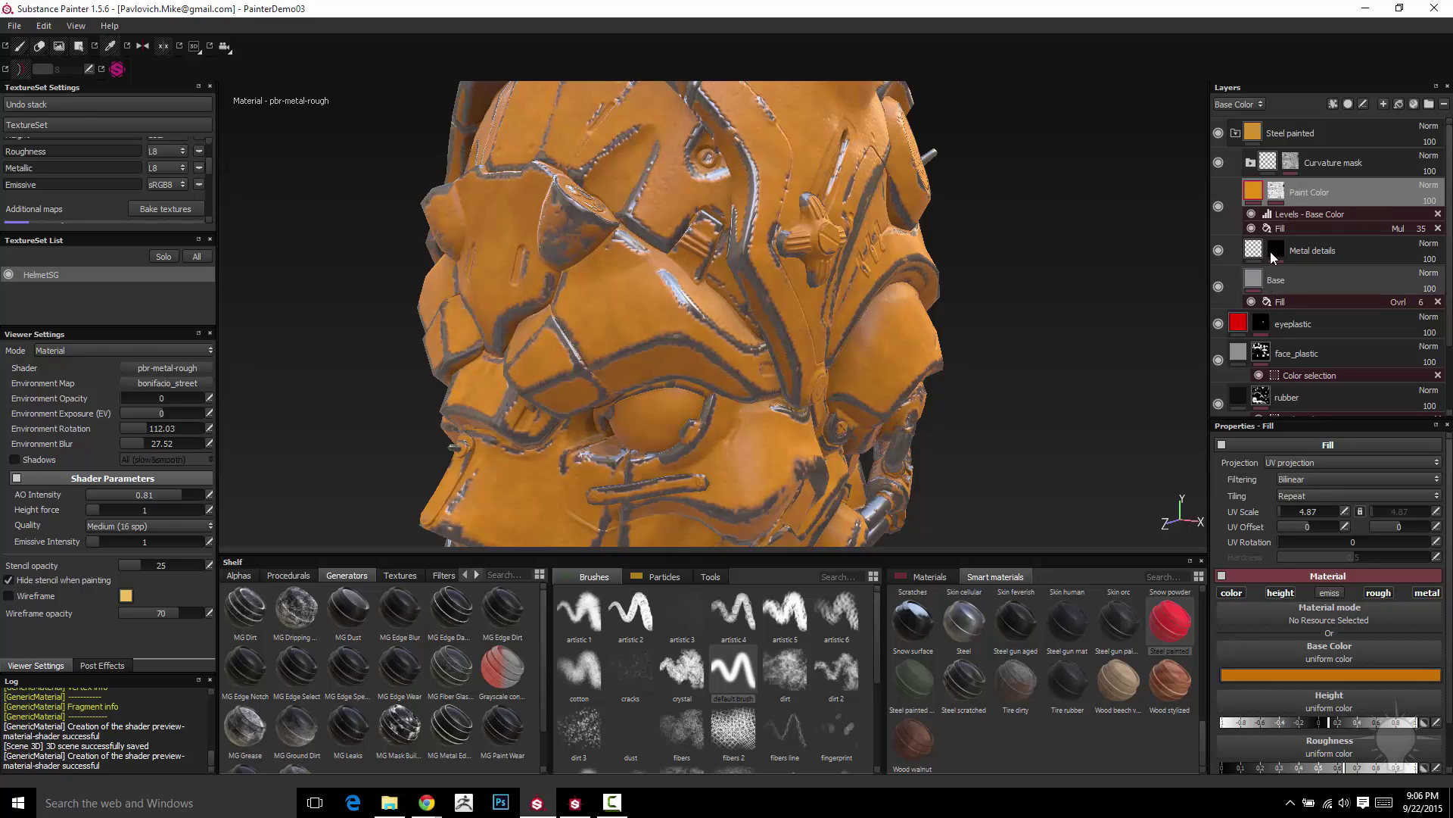
Collapse the Steel painted folder and compare the whole helmet with the smart material hidden and shown.
{"action": "left_click", "coordinate": [1235, 134]}
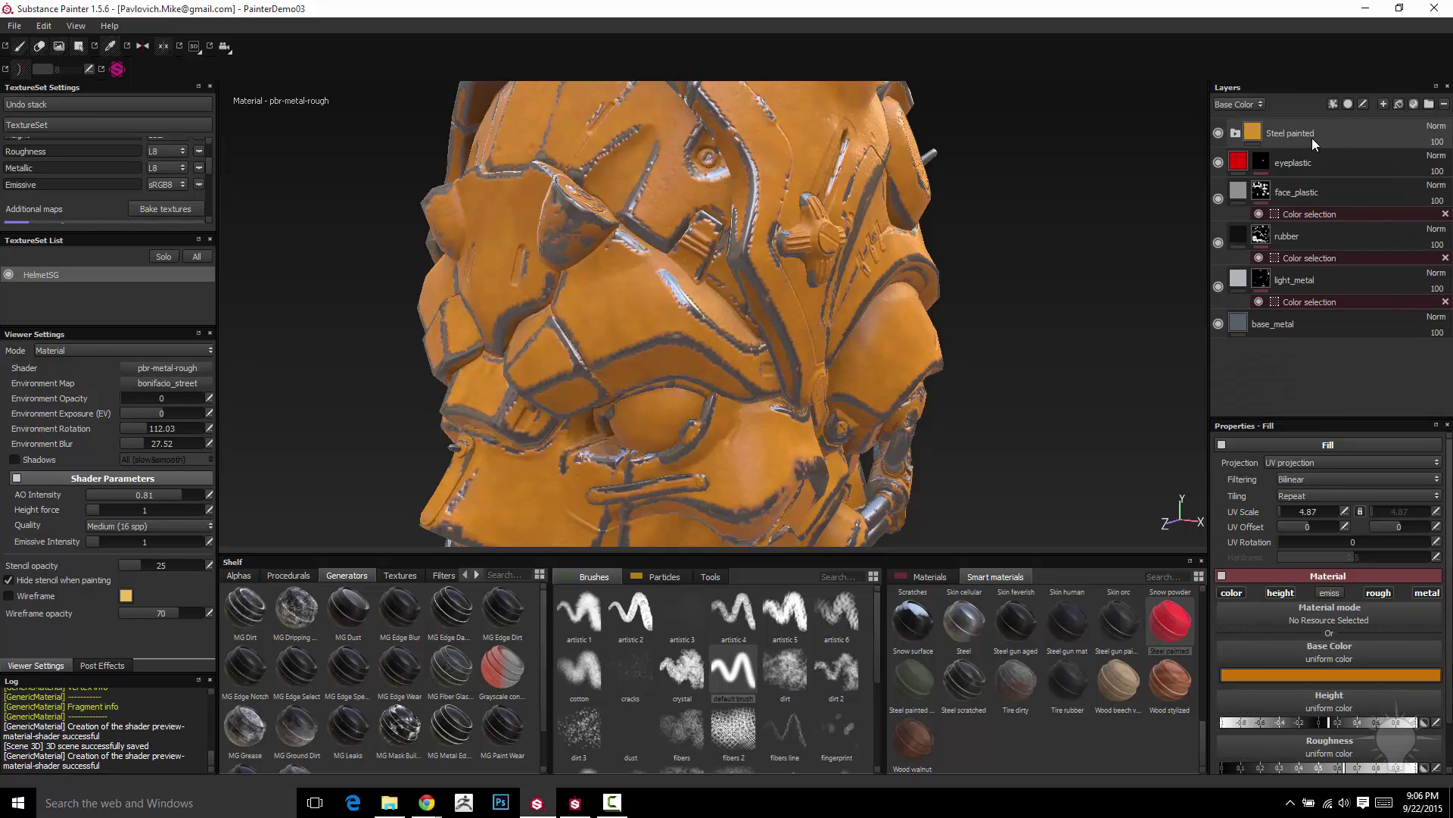
{"action": "left_click", "coordinate": [1311, 137]}
{"action": "left_click", "coordinate": [1219, 134]}
{"action": "key", "text": "f"}
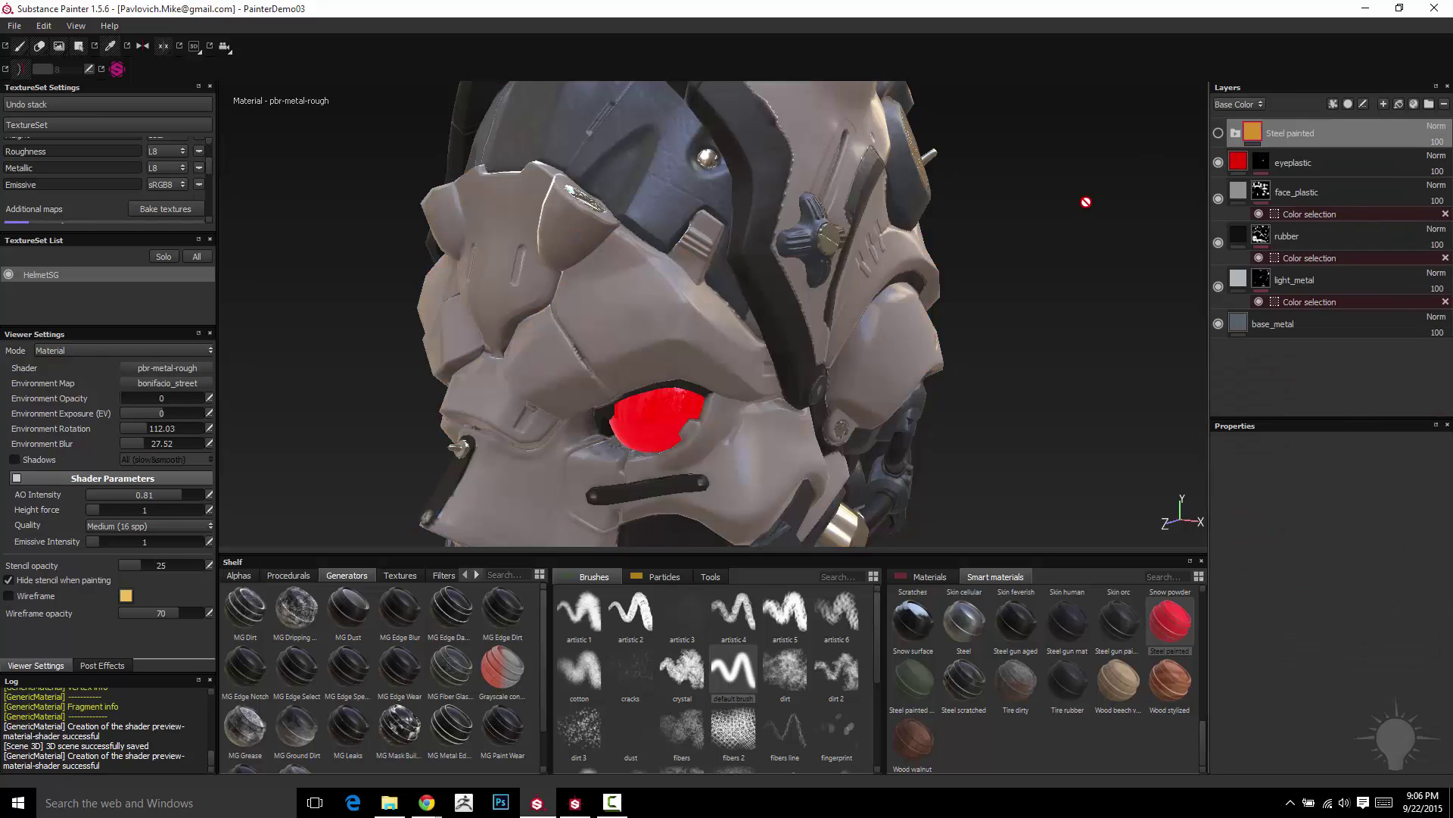
{"action": "left_click", "coordinate": [1219, 133]}
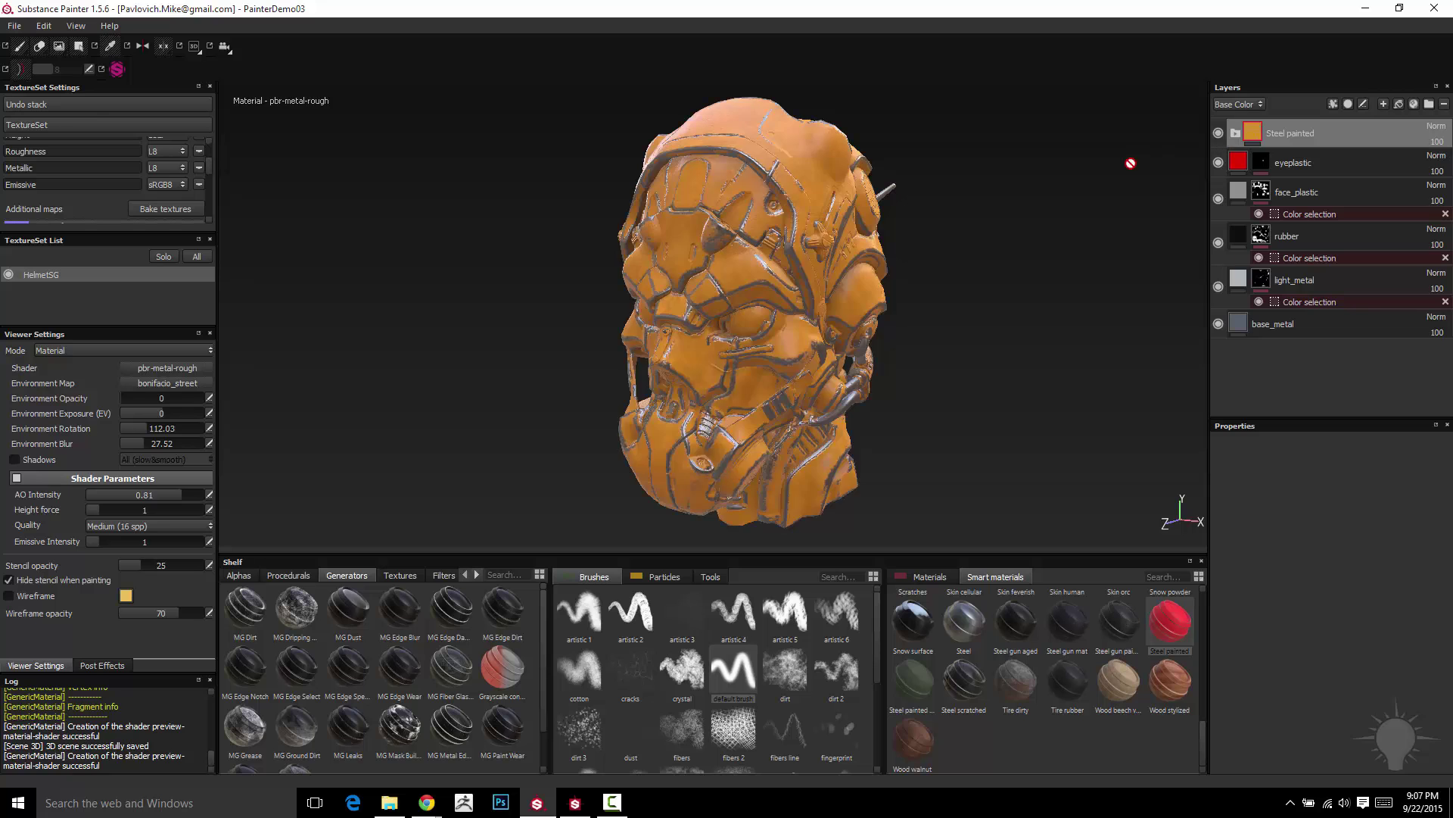
Add a color selection mask to the Steel painted folder and pick the red ID color of the helmet's face plates.
{"action": "mouse_move", "coordinate": [1058, 186]}
{"action": "left_mouse_down", "text": "alt"}
{"action": "mouse_move", "coordinate": [870, 185]}
{"action": "mouse_move", "coordinate": [1097, 201]}
{"action": "mouse_move", "coordinate": [1073, 192]}
{"action": "left_mouse_up", "text": "alt"}
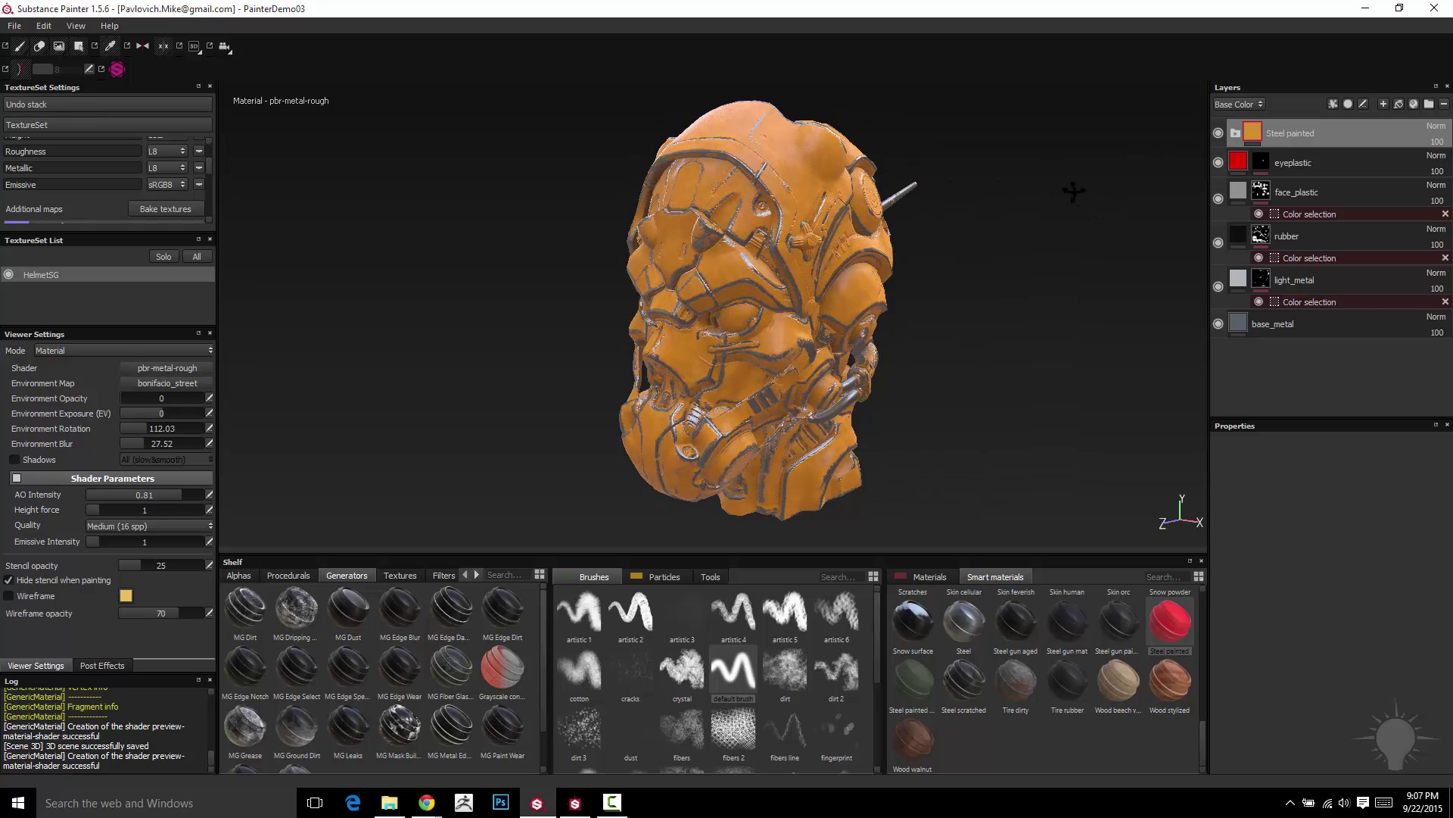
{"action": "right_click", "coordinate": [1325, 130]}
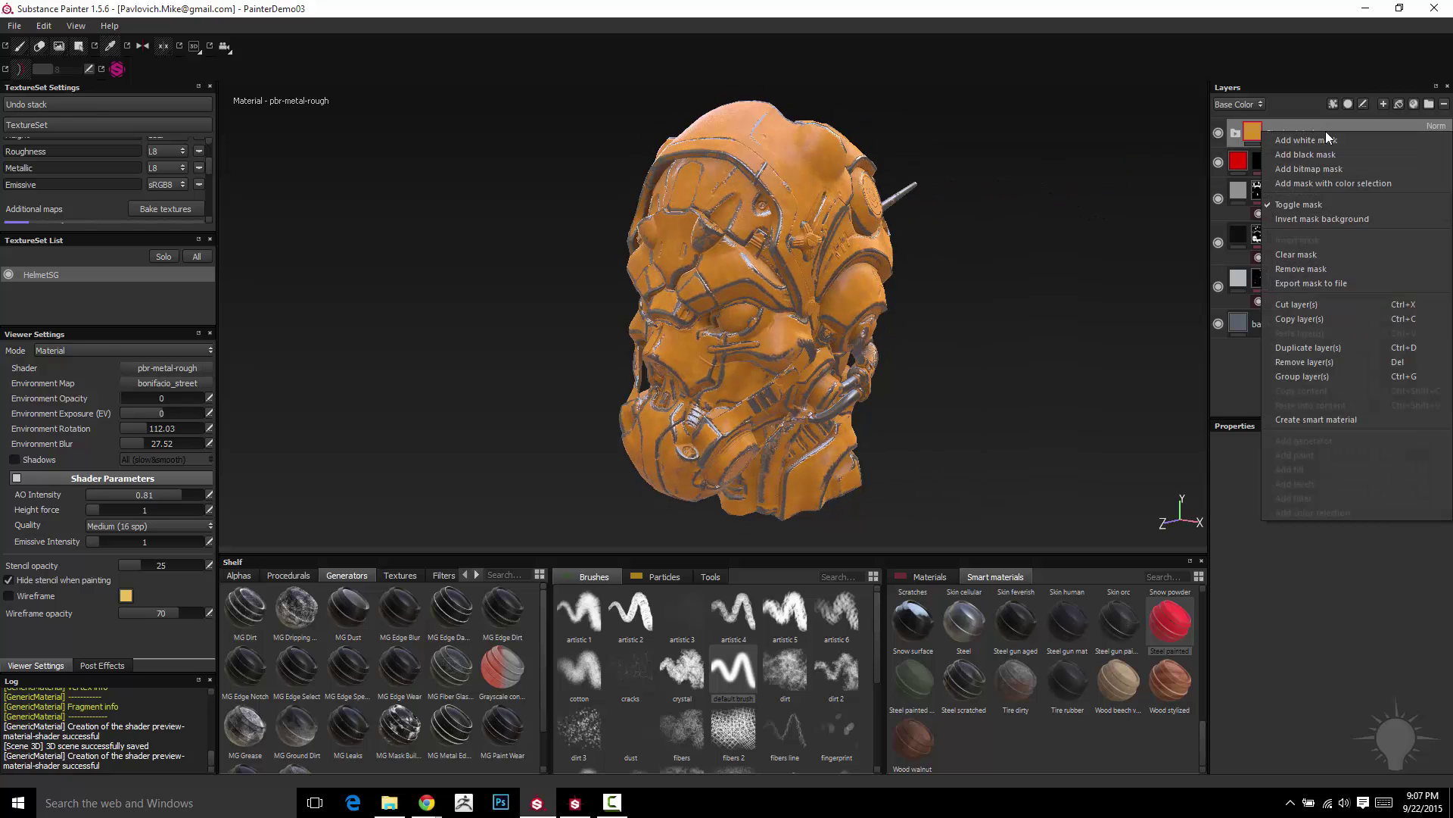
{"action": "left_click", "coordinate": [1325, 184]}
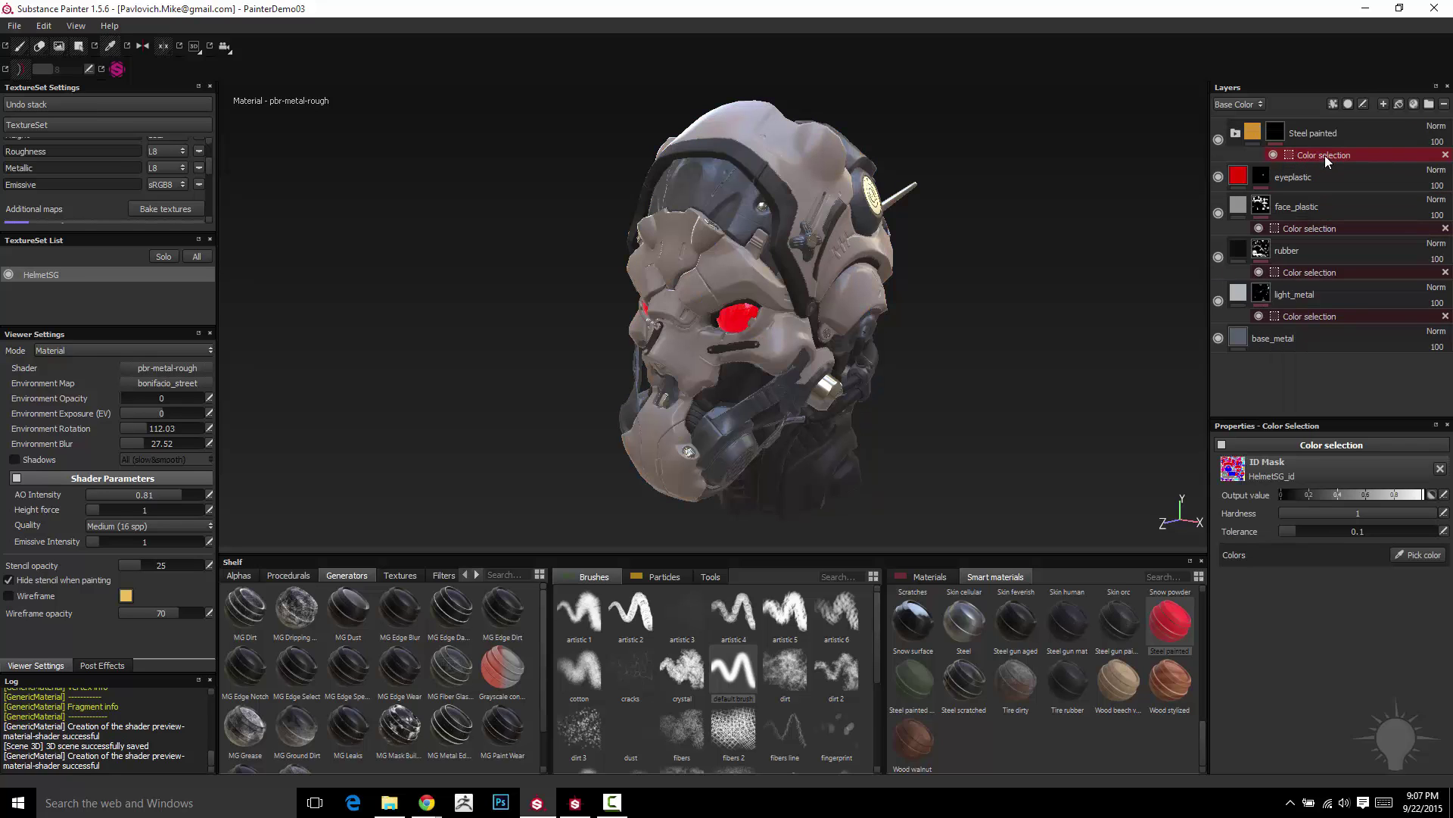
{"action": "left_click", "coordinate": [1418, 556]}
{"action": "left_click", "coordinate": [700, 243]}
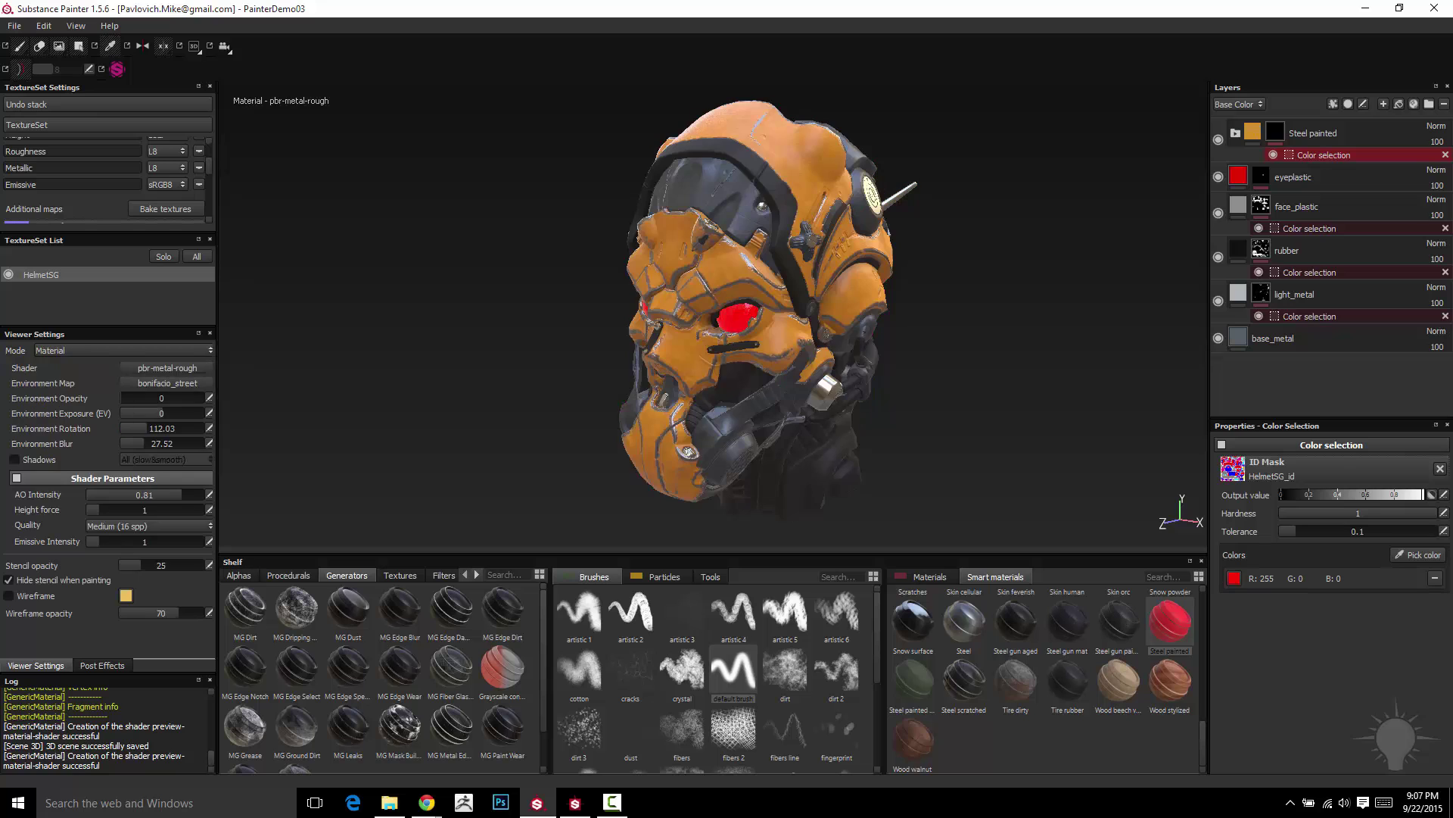
{"action": "left_click_drag", "start_coordinate": [954, 261], "coordinate": [1025, 325], "text": "alt"}
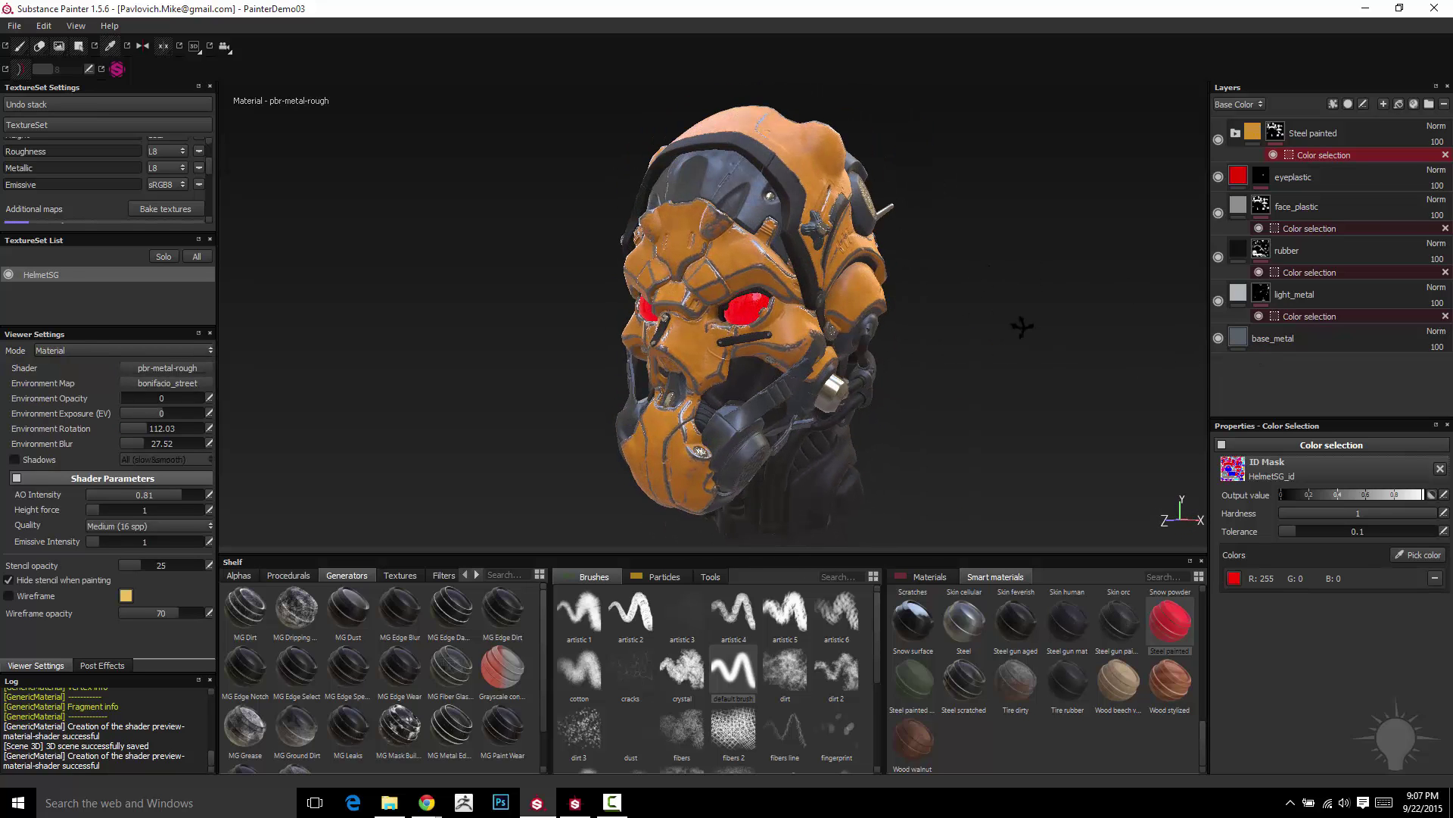
Compare the helmet with and without Steel painted, delete the face_plastic layer beneath it, and select the Steel painted folder.
{"action": "left_click", "coordinate": [1332, 203]}
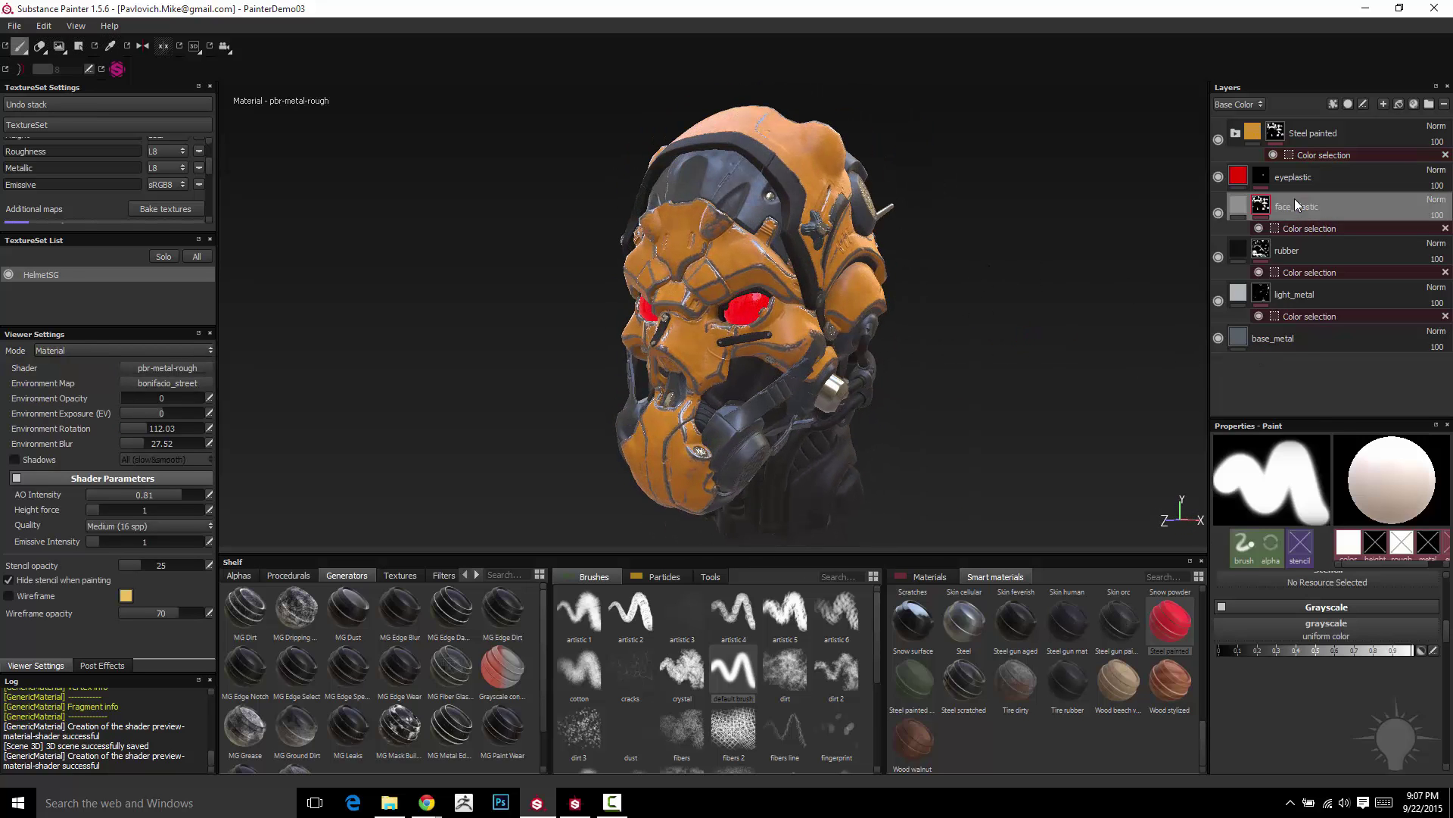
{"action": "left_click", "coordinate": [1218, 139]}
{"action": "left_click", "coordinate": [1218, 139]}
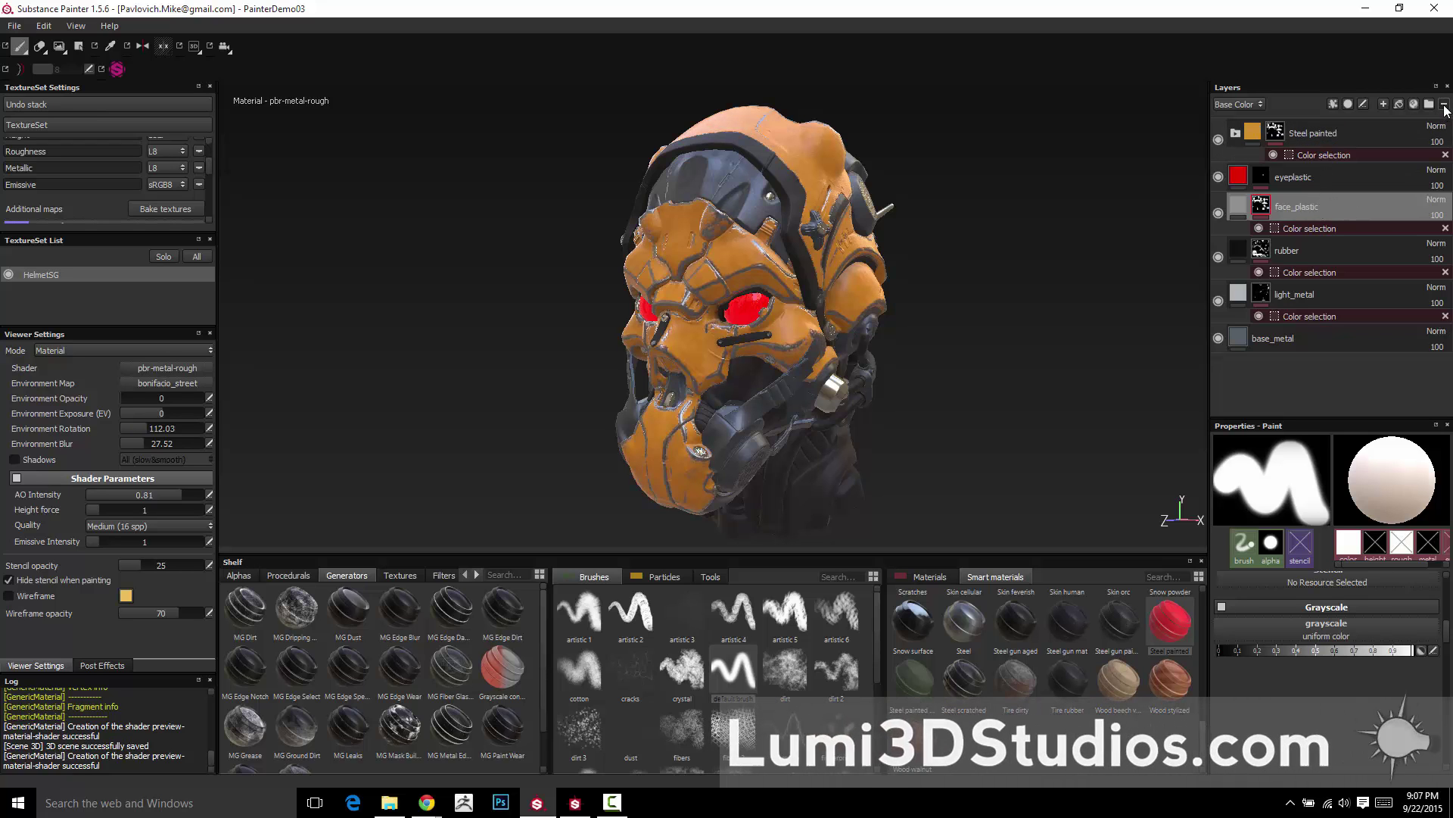
{"action": "key", "text": "Delete"}
{"action": "mouse_move", "coordinate": [1068, 256]}
{"action": "left_mouse_down", "text": "alt"}
{"action": "mouse_move", "coordinate": [1081, 285]}
{"action": "mouse_move", "coordinate": [931, 293]}
{"action": "mouse_move", "coordinate": [965, 287]}
{"action": "left_mouse_up", "text": "alt"}
{"action": "left_click", "coordinate": [1313, 136]}
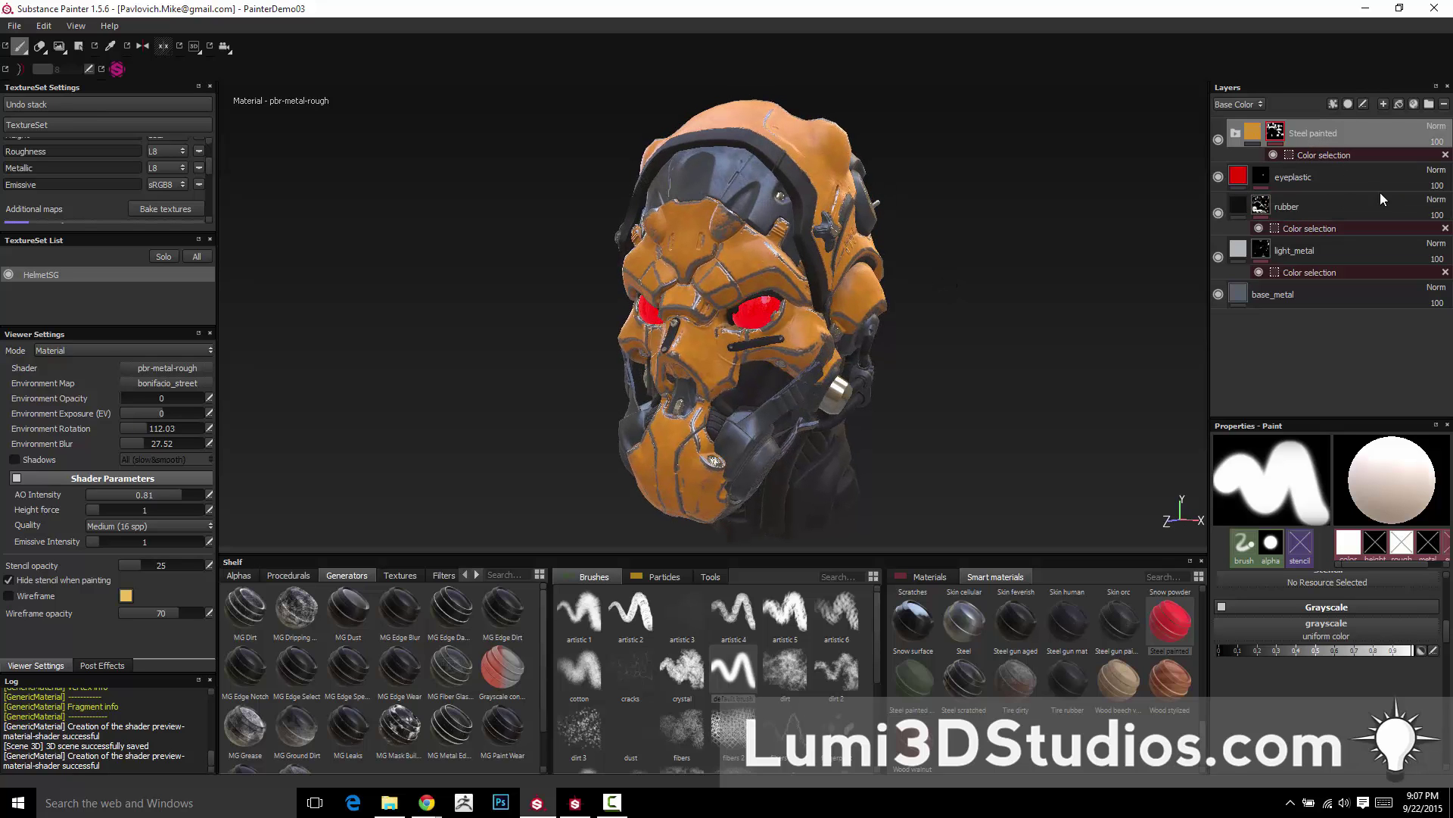